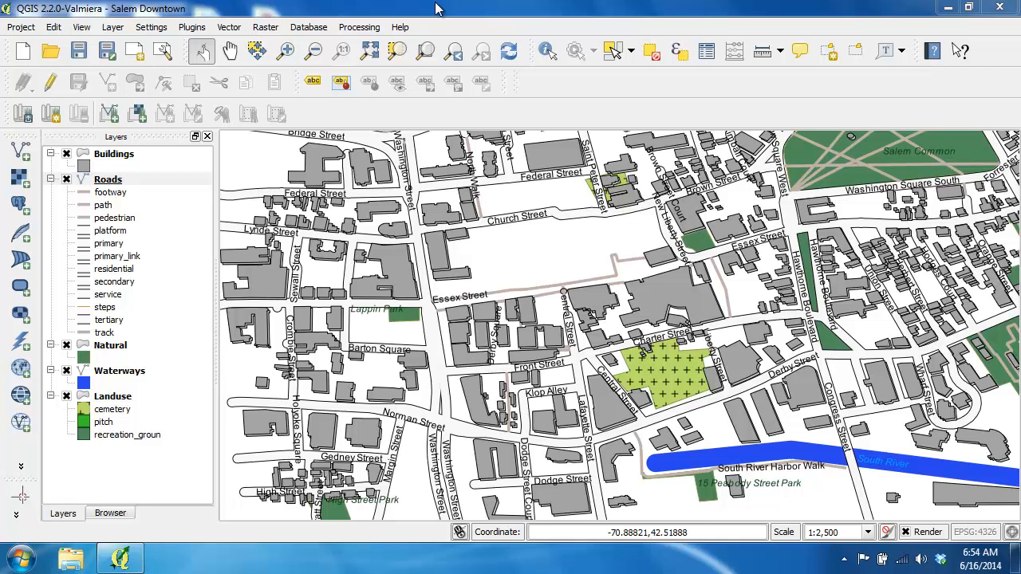
Open the Roads layer's label properties and examine the rendering and text style settings for data-defined override options.
left_click(112, 179)
double_click(112, 179)
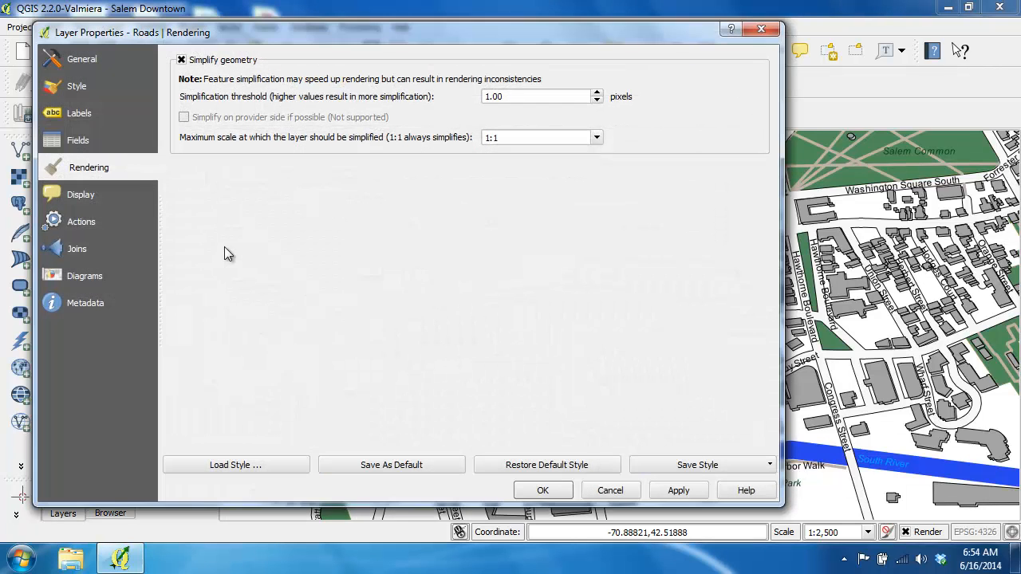
left_click(80, 113)
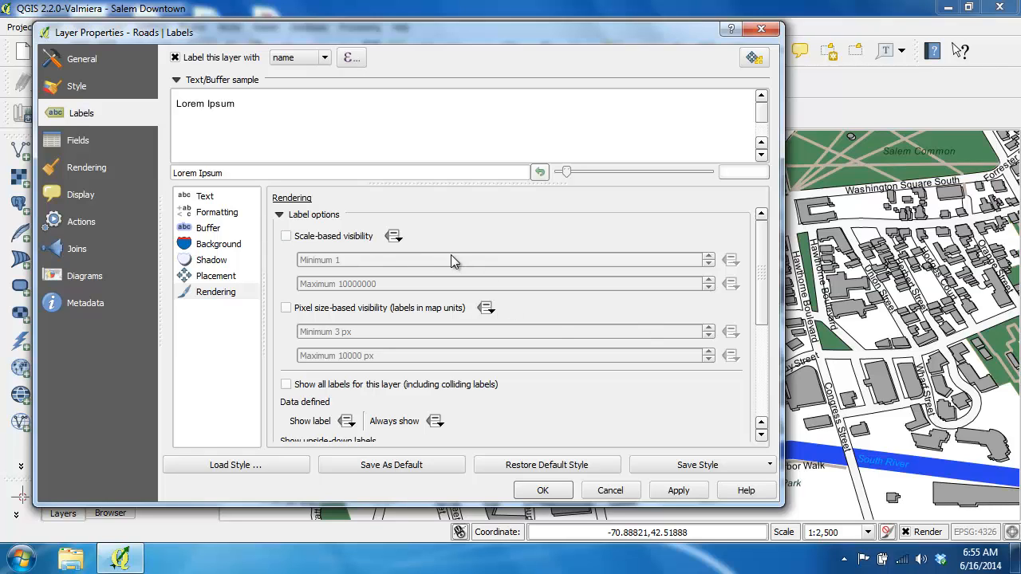
mouse_move(450, 260)
left_click_drag(764, 278, 764, 307)
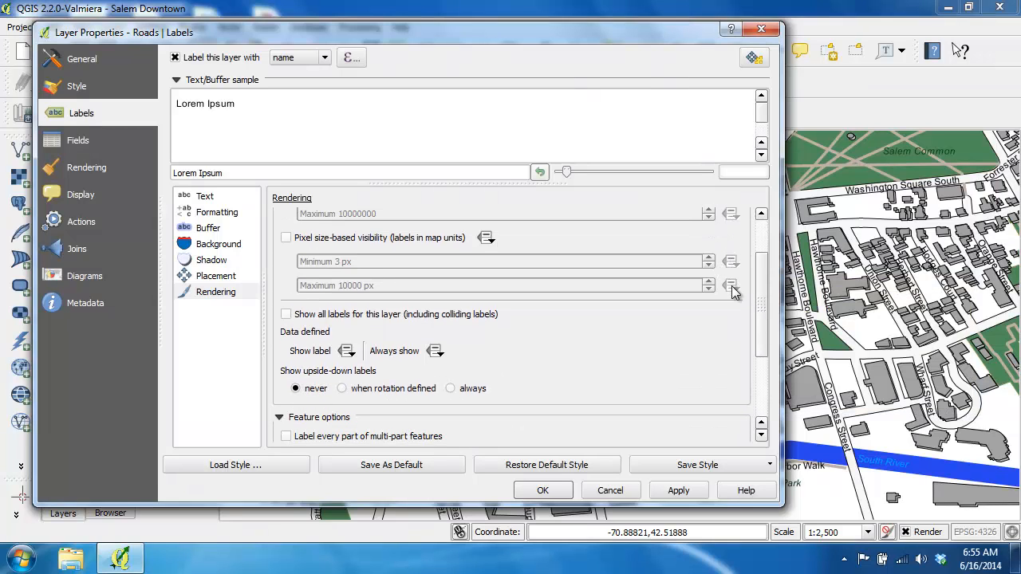
left_click(208, 196)
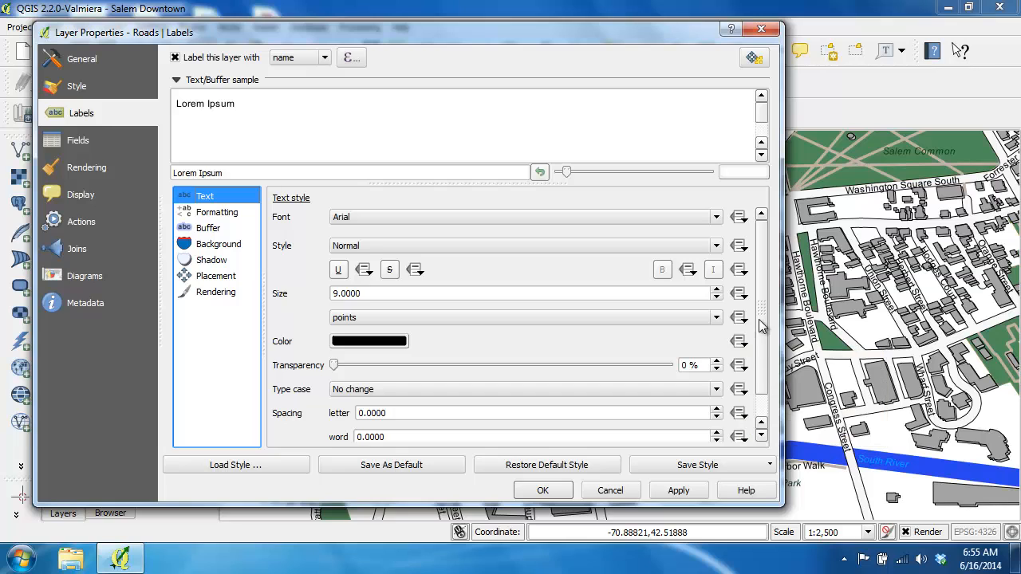
scroll(761, 312, "down", 3)
scroll(761, 311, "up", 3)
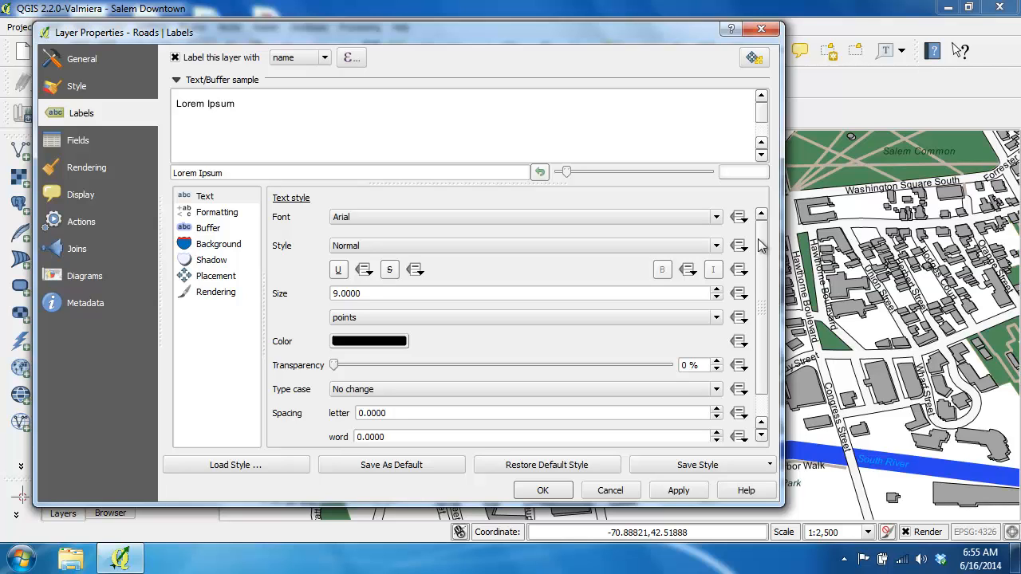
Read the description of the data-defined override for the Roads label font, then close the layer properties without applying changes.
left_click(739, 220)
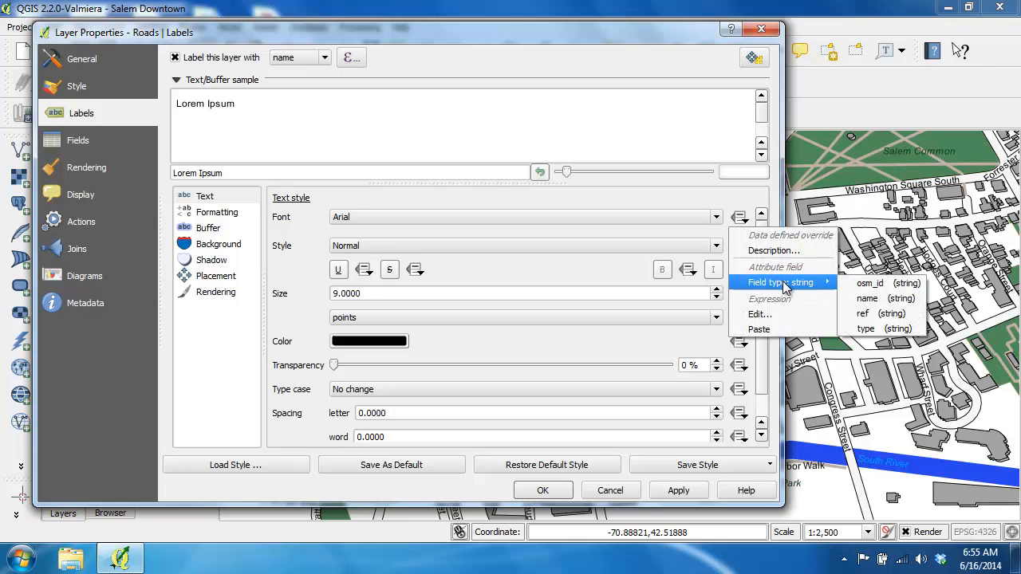
mouse_move(822, 284)
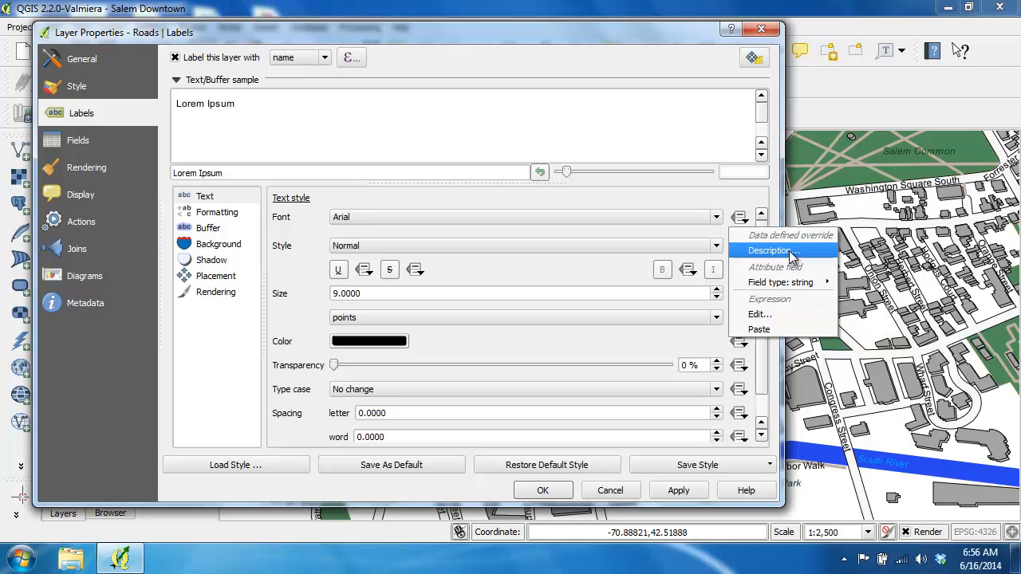
left_click(770, 251)
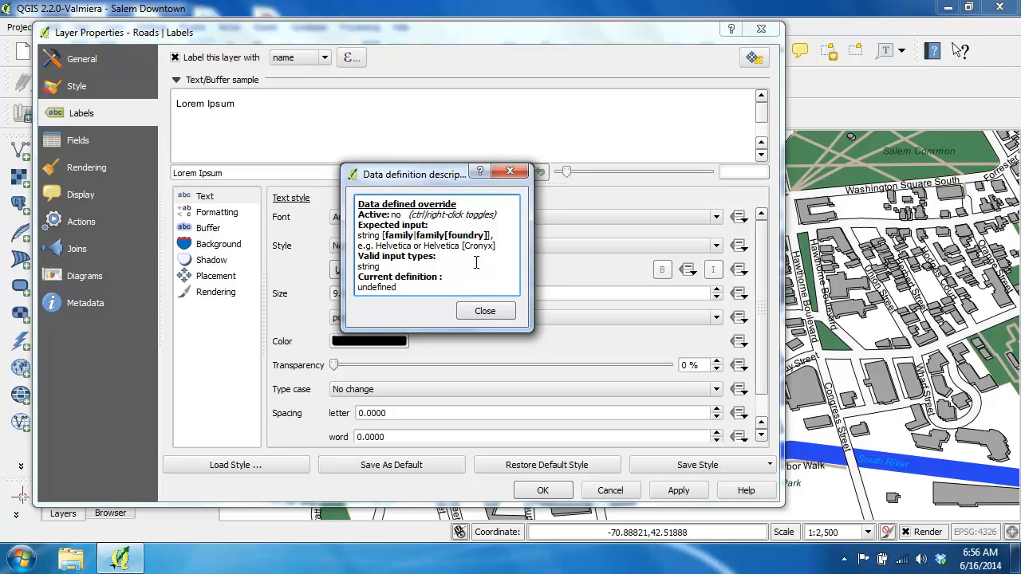
left_click(481, 311)
left_click(739, 217)
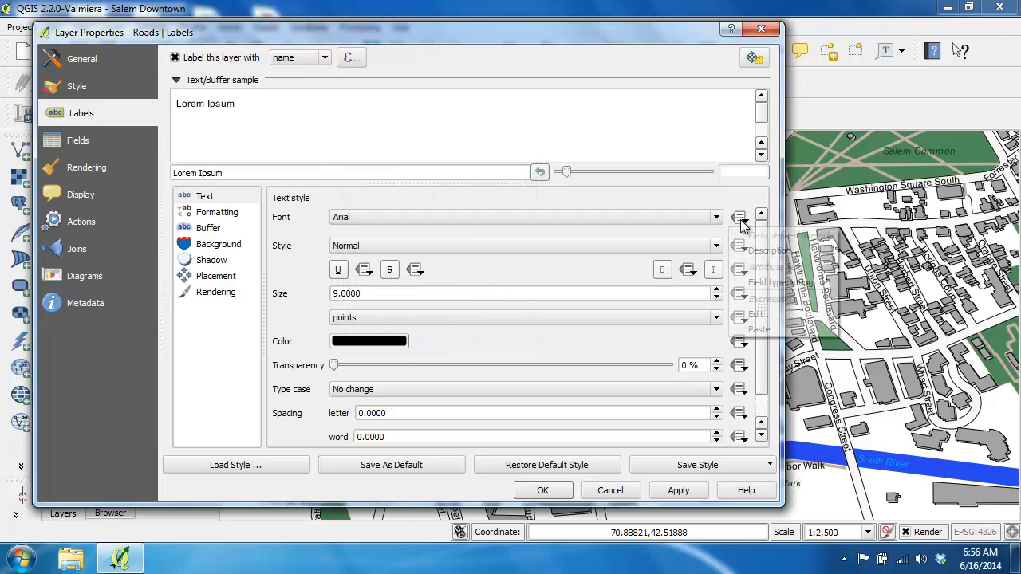
left_click(750, 244)
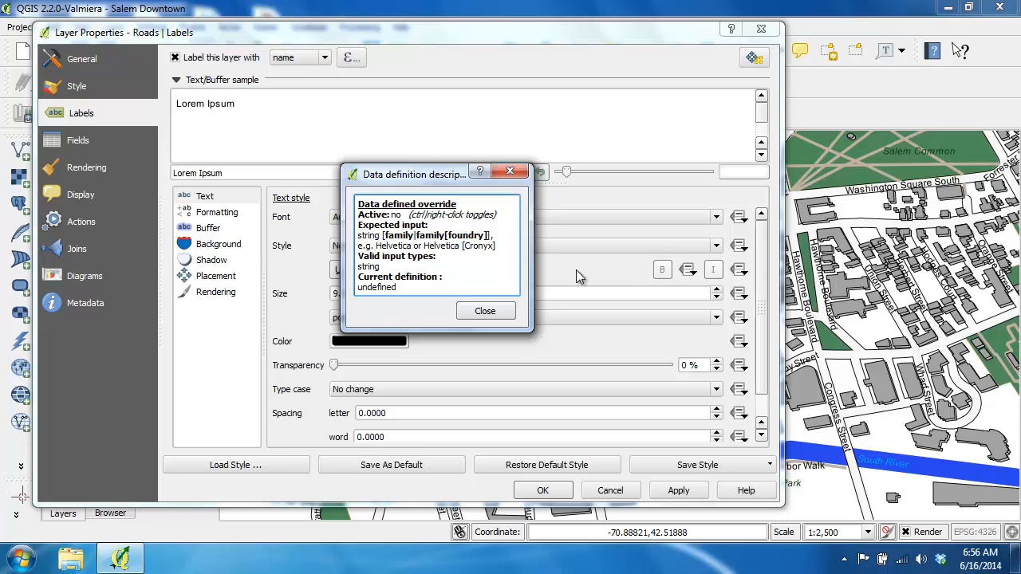
left_click(484, 311)
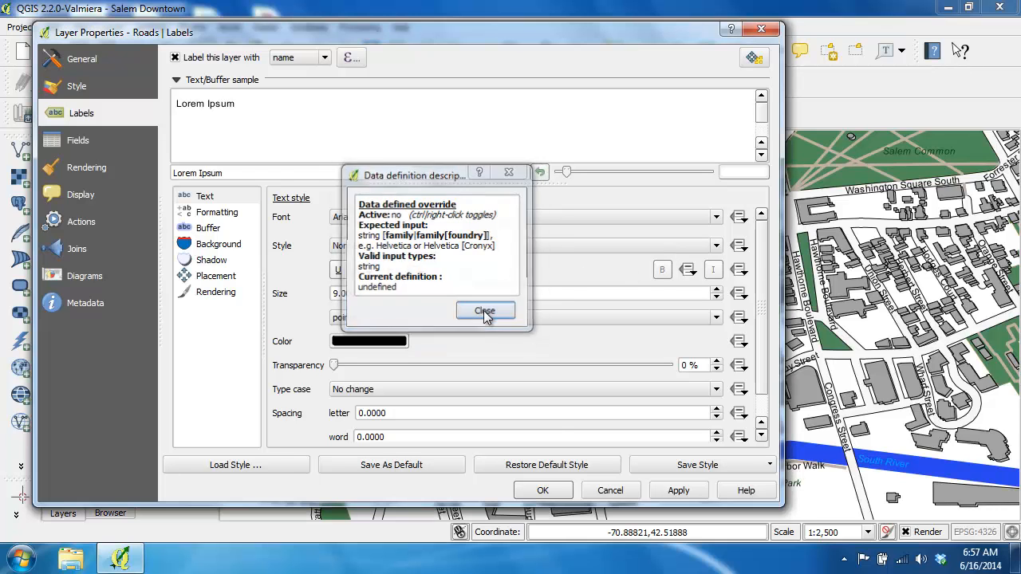
left_click(610, 490)
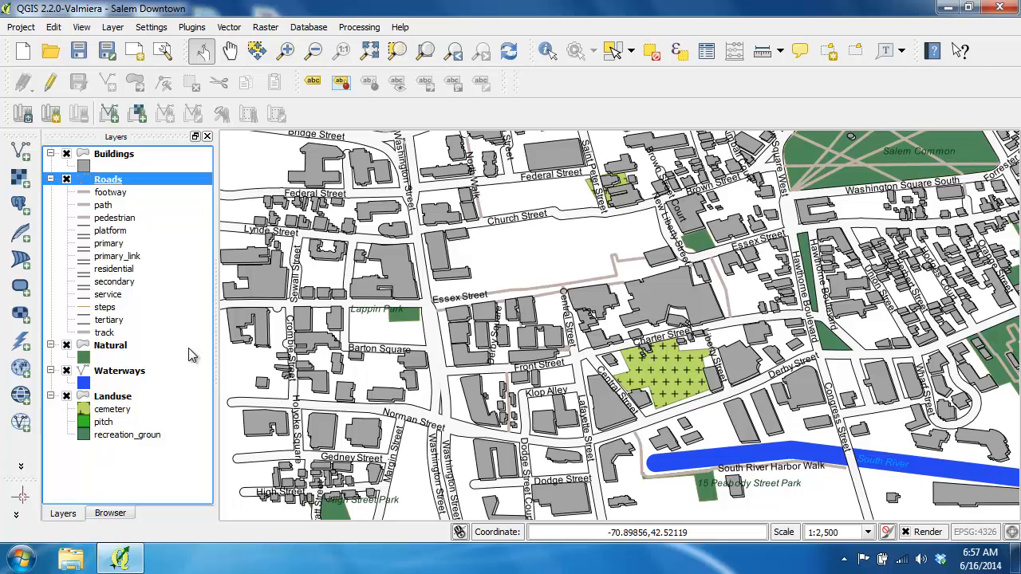
Open the Waterways layer's label placement settings and read the description of the data-defined X coordinate override.
double_click(135, 371)
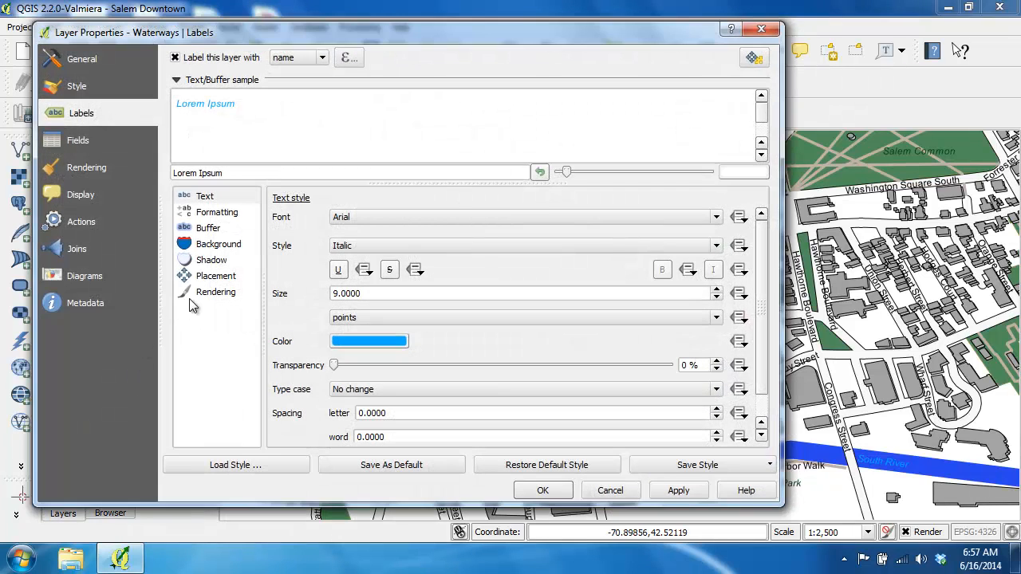
left_click(225, 279)
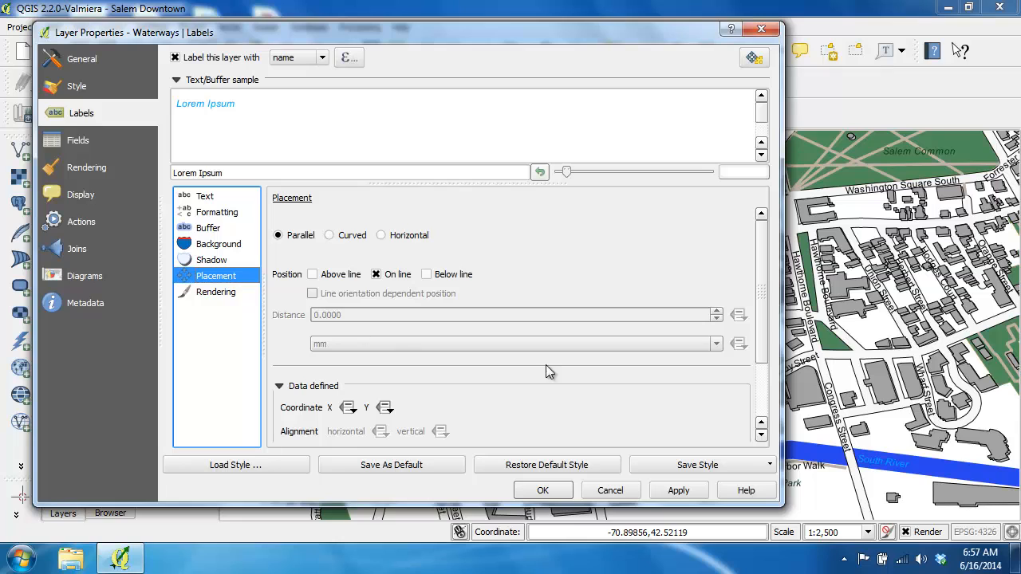
left_click_drag(761, 322, 762, 386)
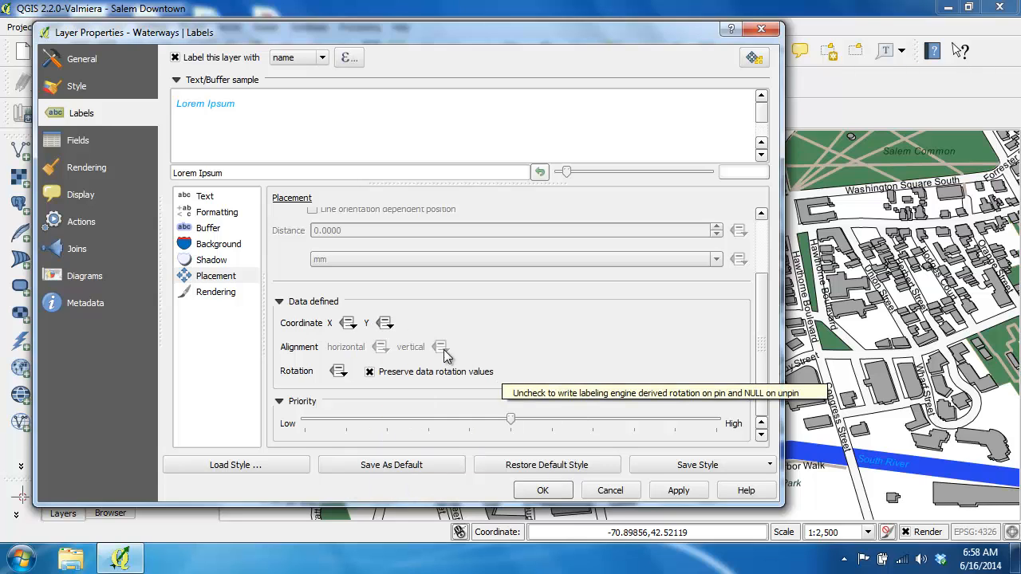
left_click(350, 323)
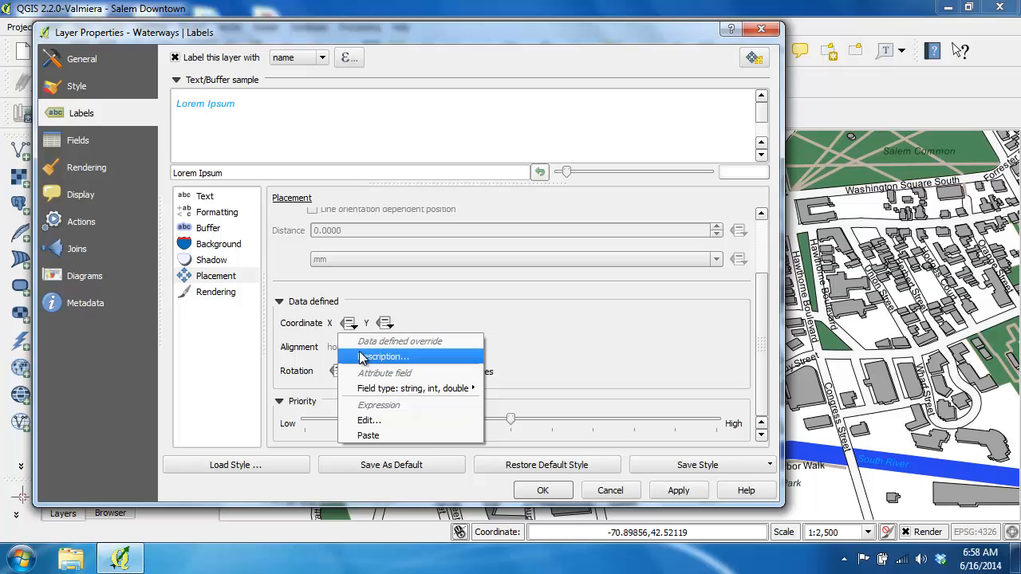
left_click(363, 356)
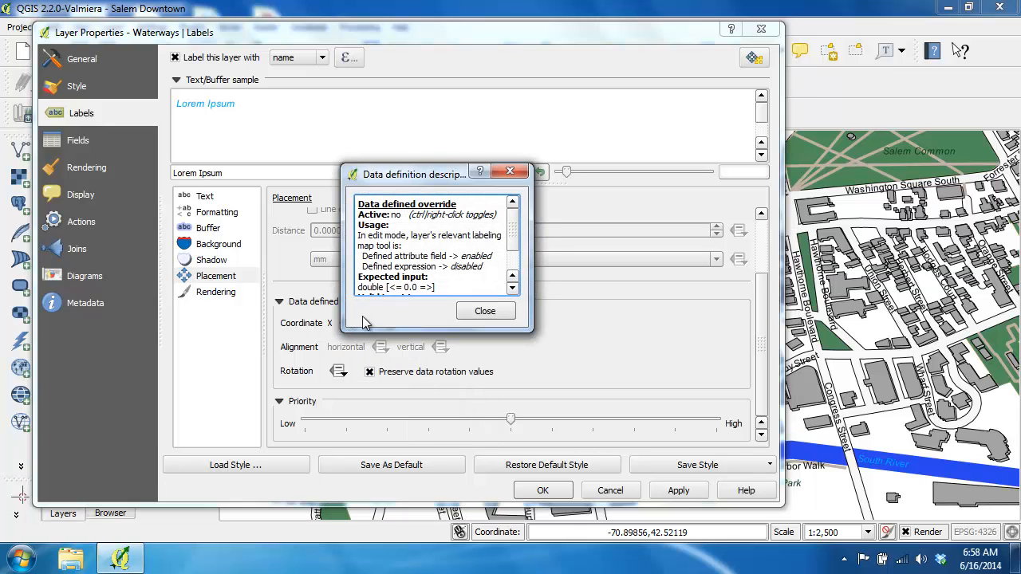
left_click_drag(529, 327, 565, 386)
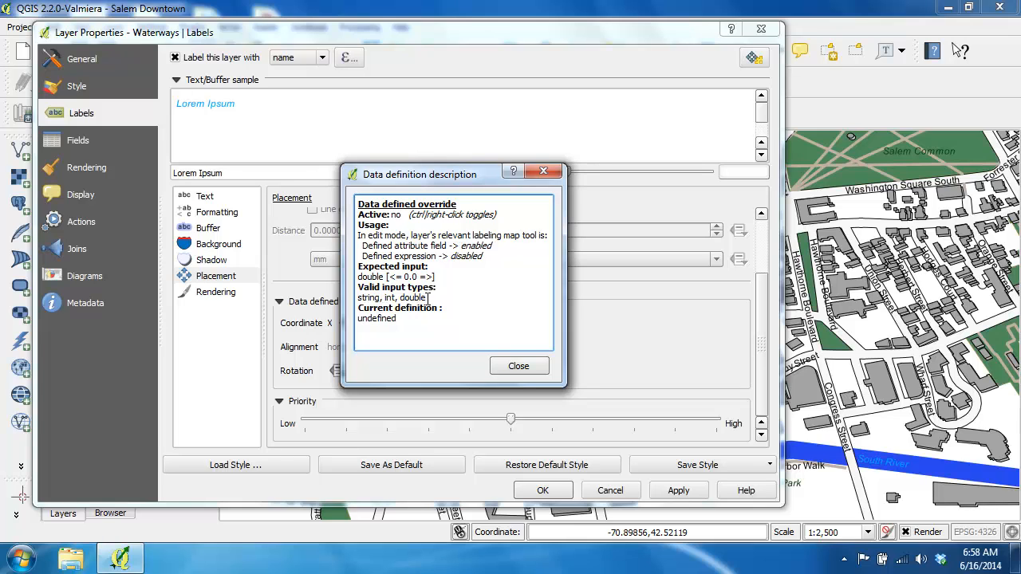
left_click(518, 366)
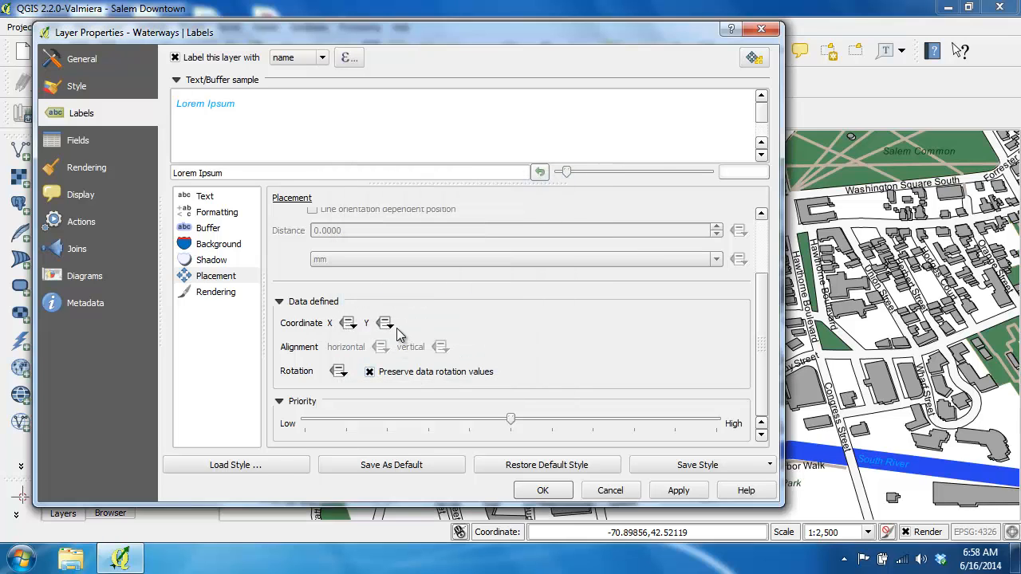
Read the override descriptions for the Waterways label's Y coordinate and rotation, and close the layer properties.
left_click(386, 323)
left_click(398, 357)
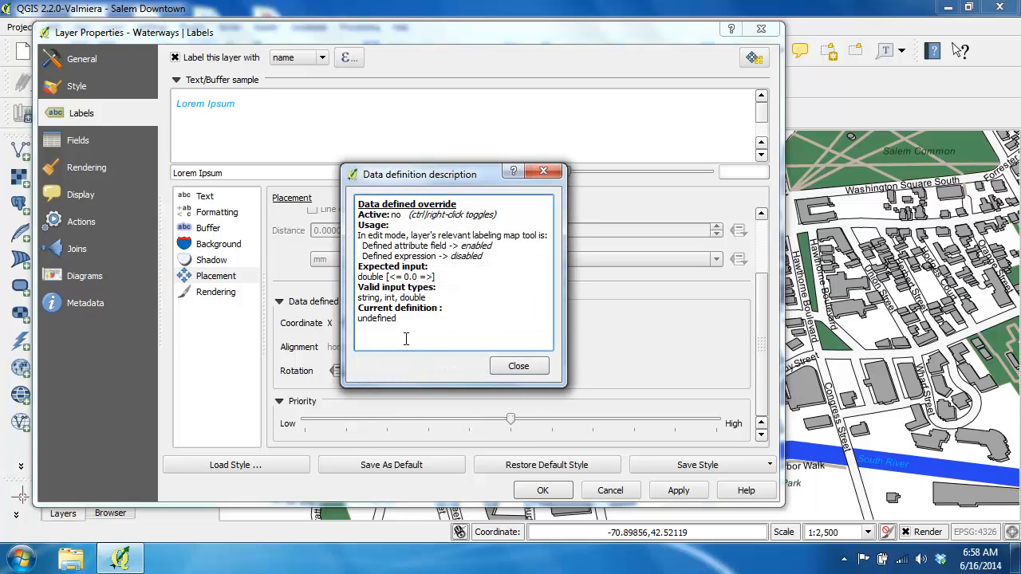
left_click(519, 366)
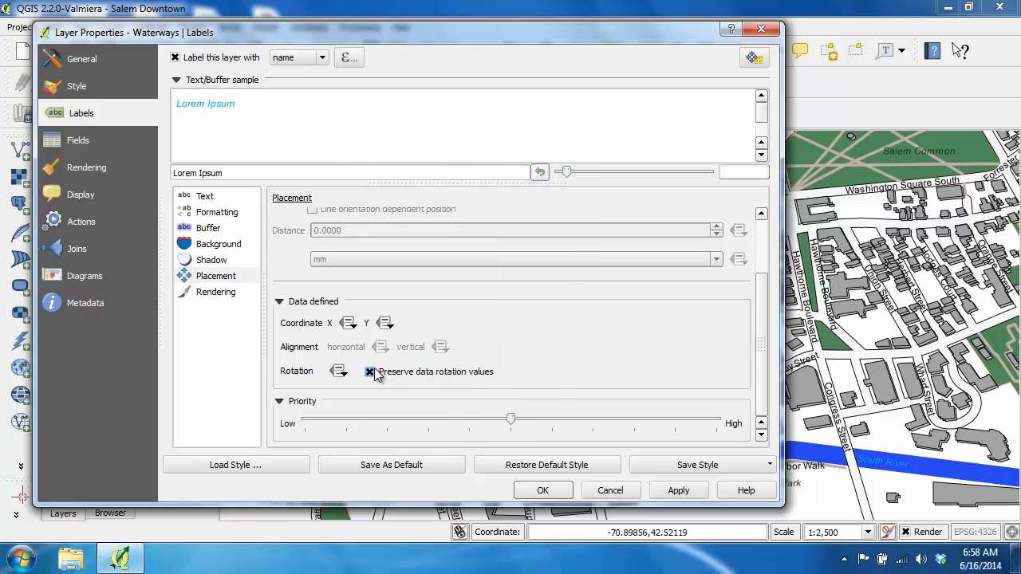
left_click(340, 372)
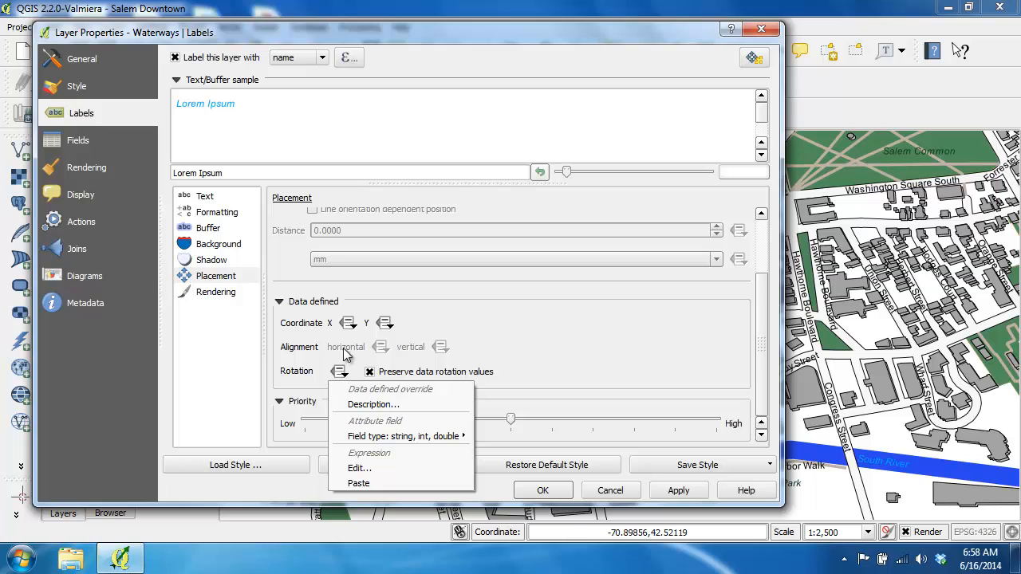
left_click(372, 404)
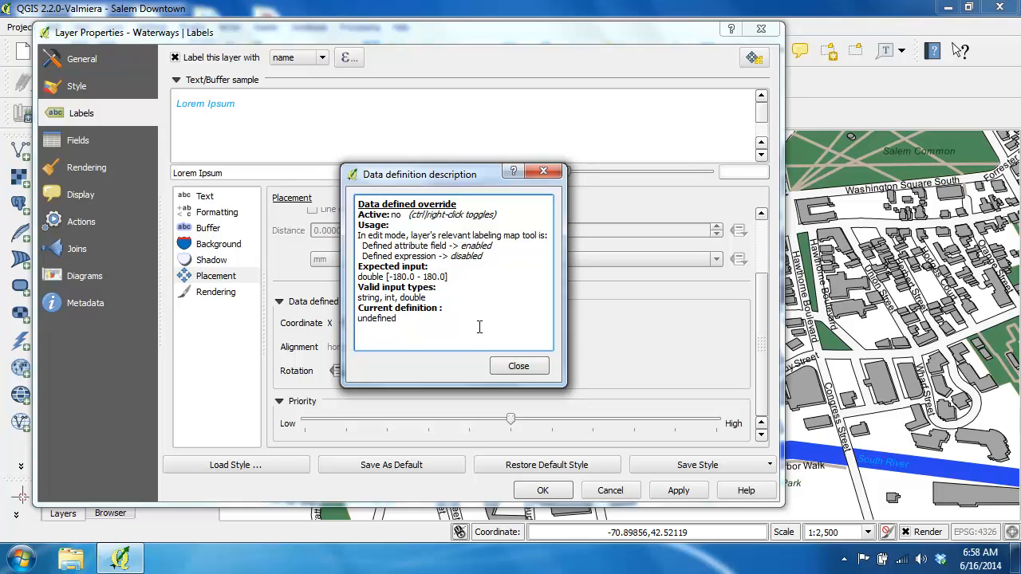
left_click(517, 367)
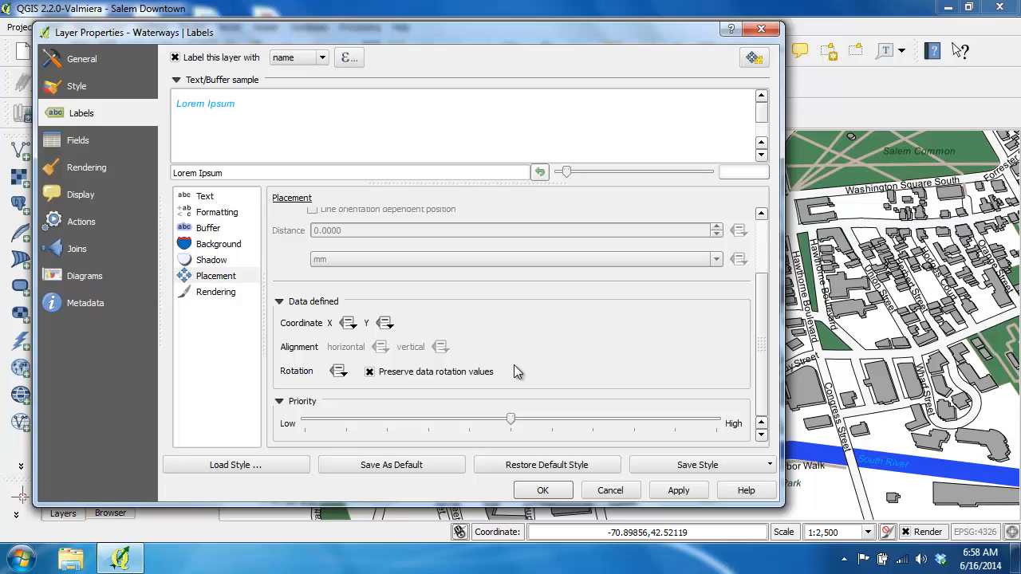
left_click(539, 491)
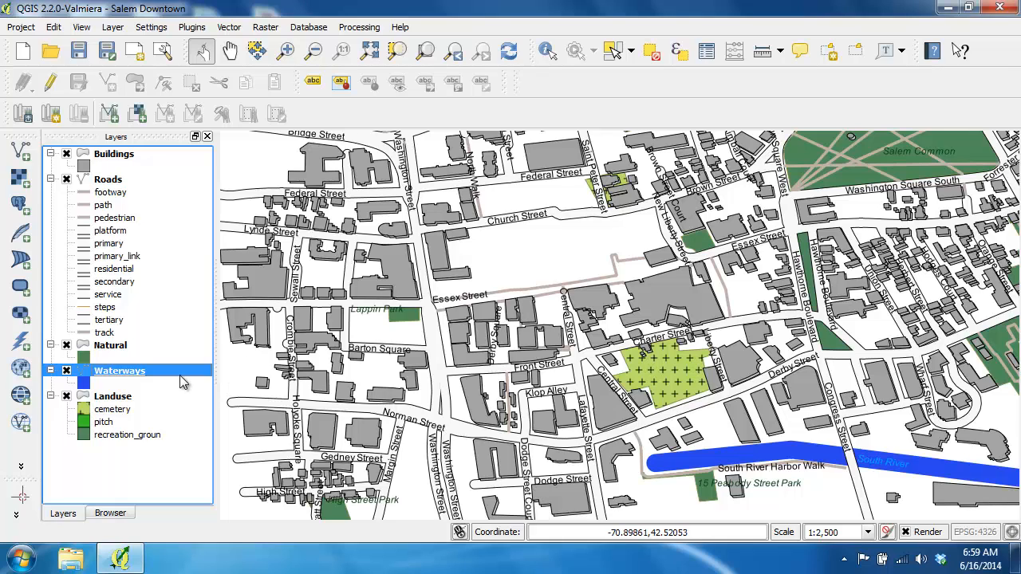
Open the Waterways layer's attribute table and enable editing for the layer.
right_click(127, 371)
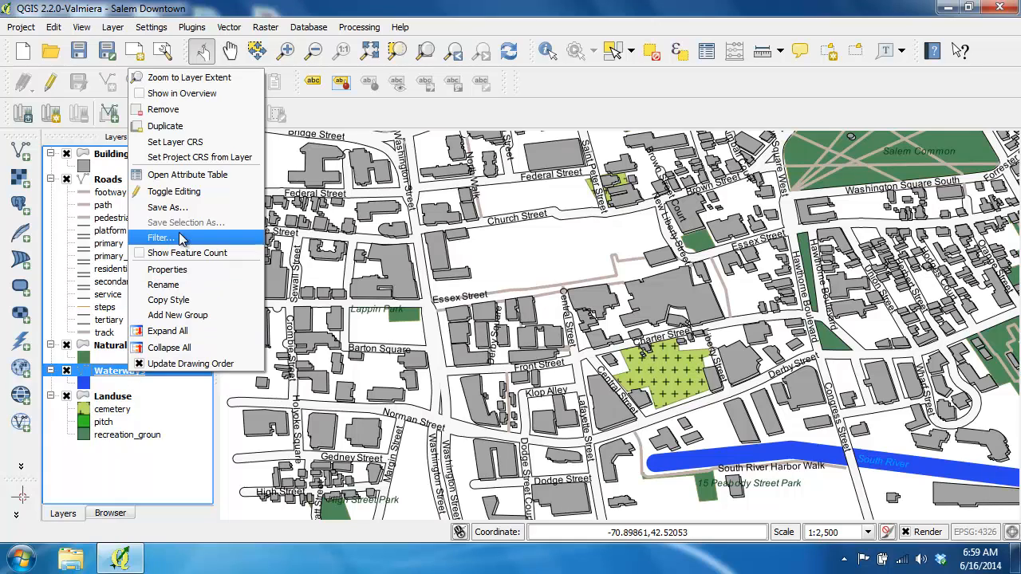
left_click(205, 179)
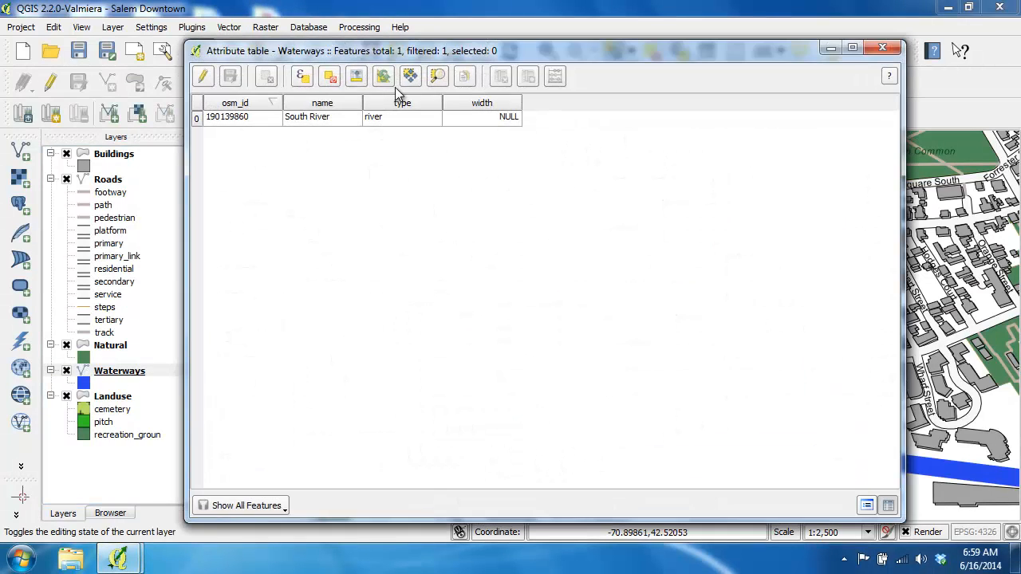
left_click_drag(444, 54, 439, 54)
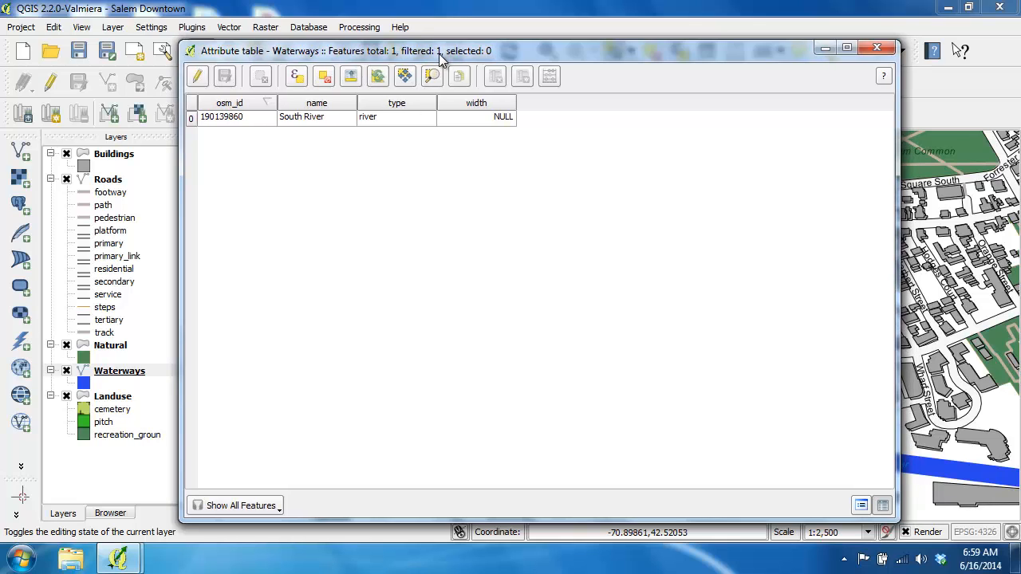
left_click(204, 80)
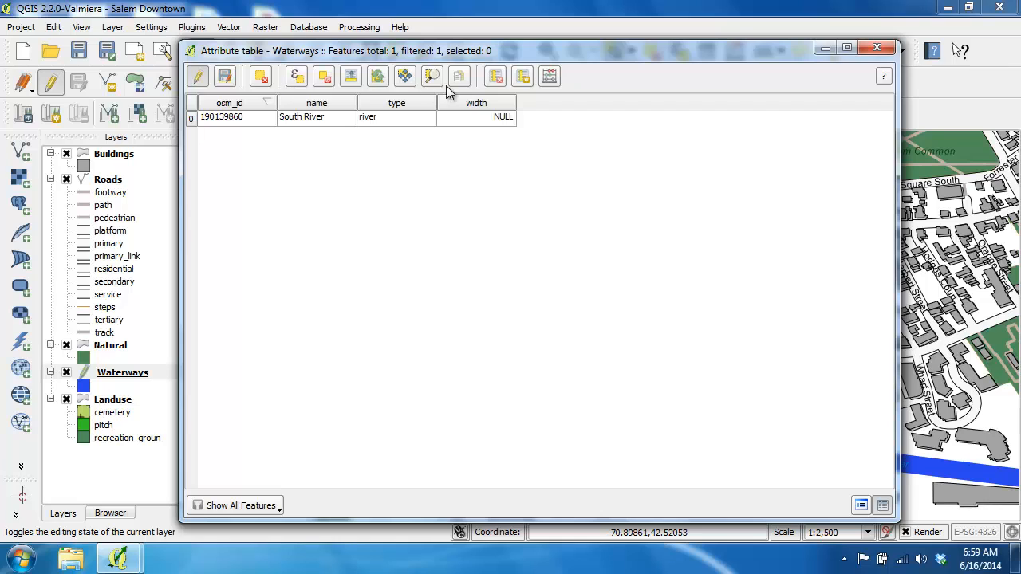
Start a new column in the Waterways table named Label_X with the comment "X Location of Label".
left_click(522, 77)
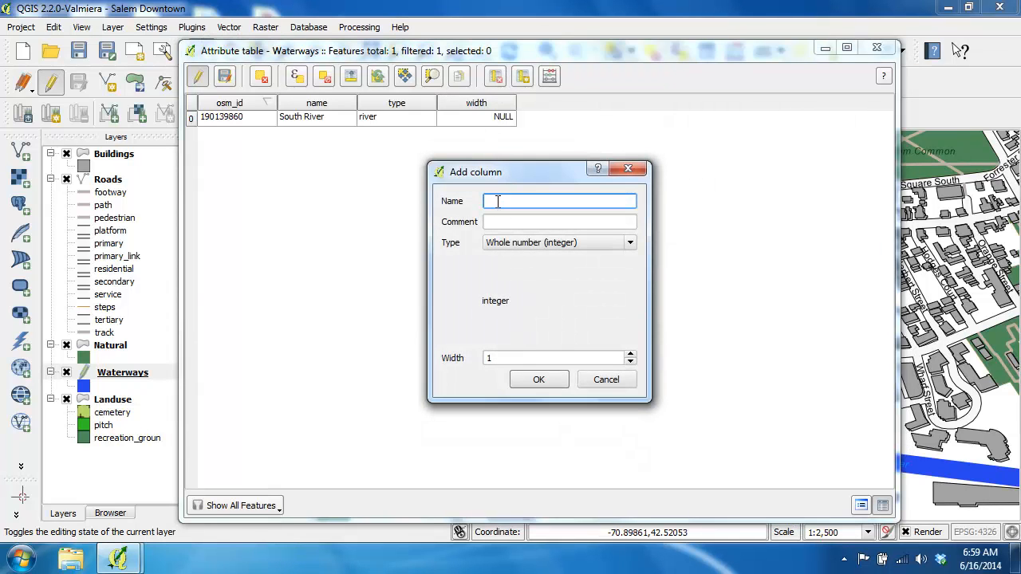
type("Label_X")
key("Tab")
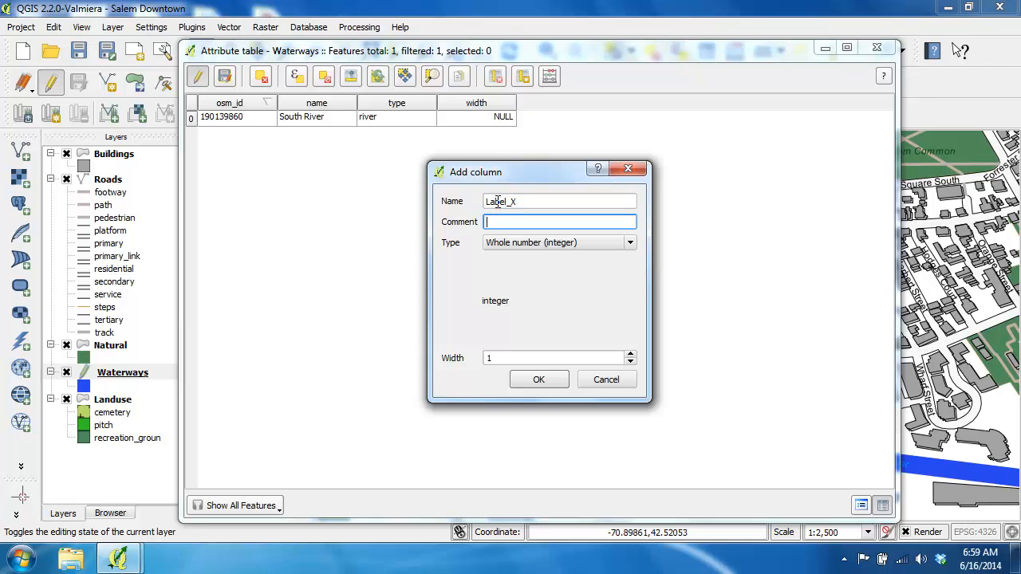
type("X Location of Label")
Set the Label_X column to Decimal number (real) with width 9 and precision 6, and add it to the table.
left_click(525, 242)
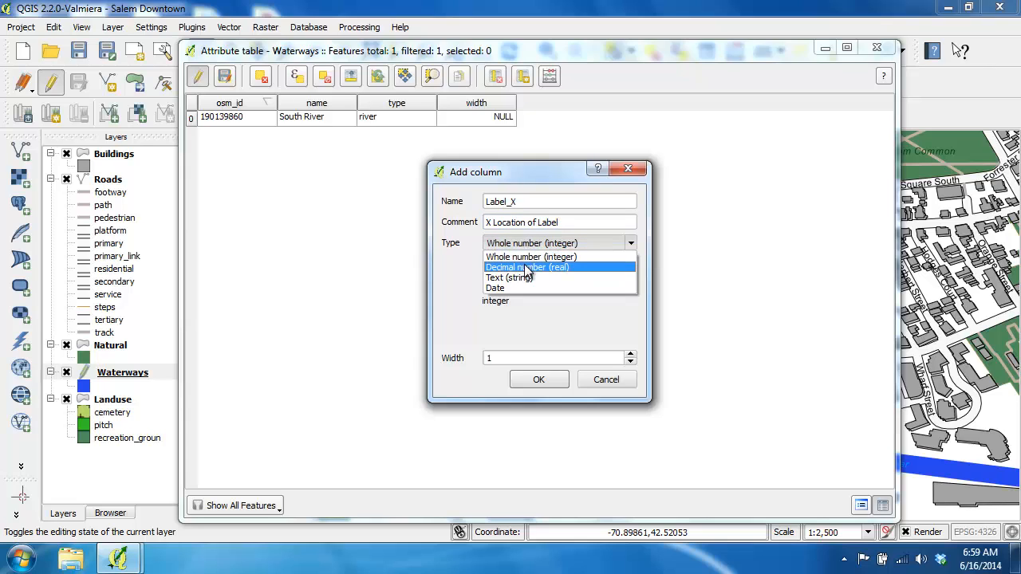
left_click(526, 267)
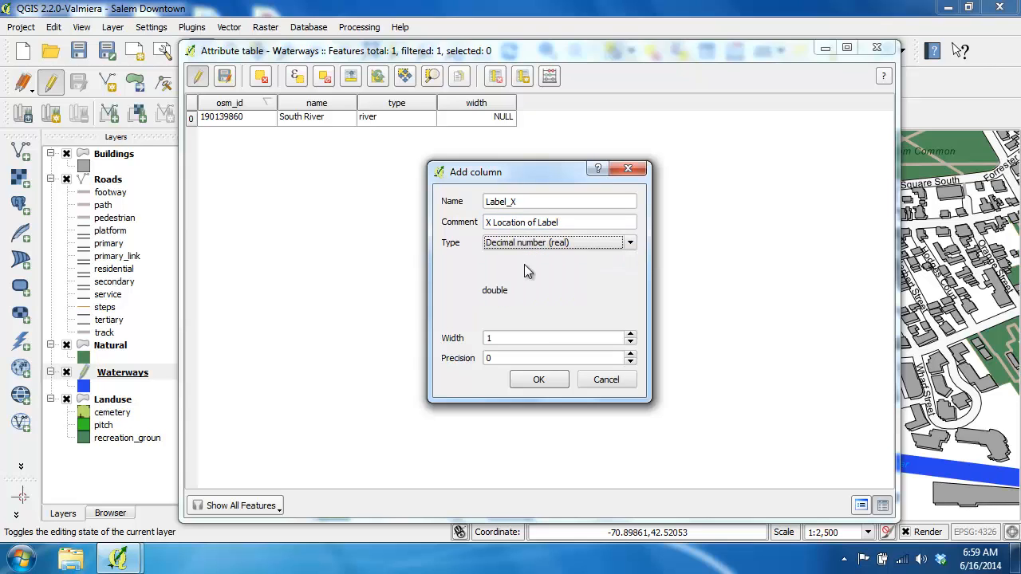
key("Tab")
type("9")
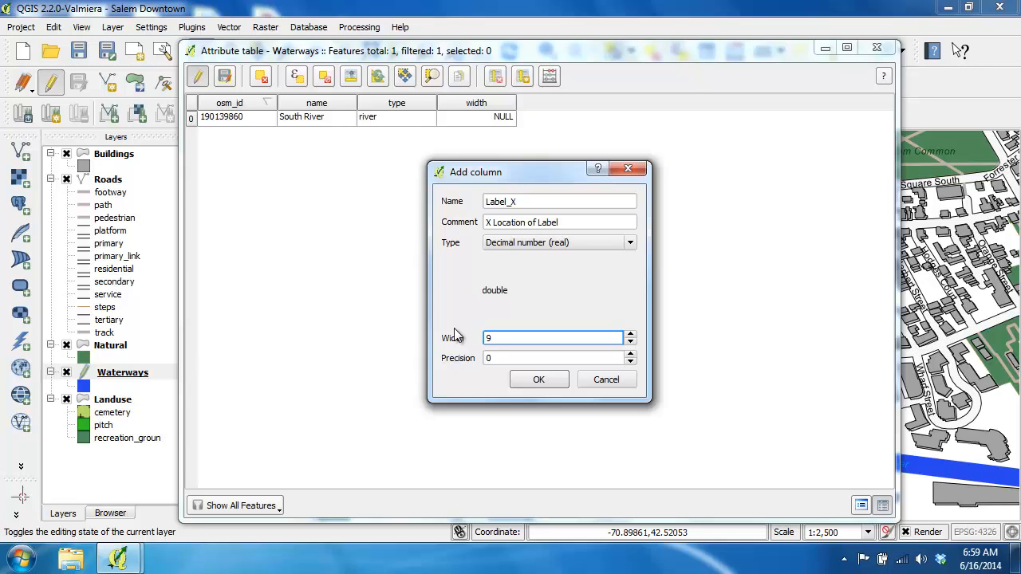
key("Tab")
type("6")
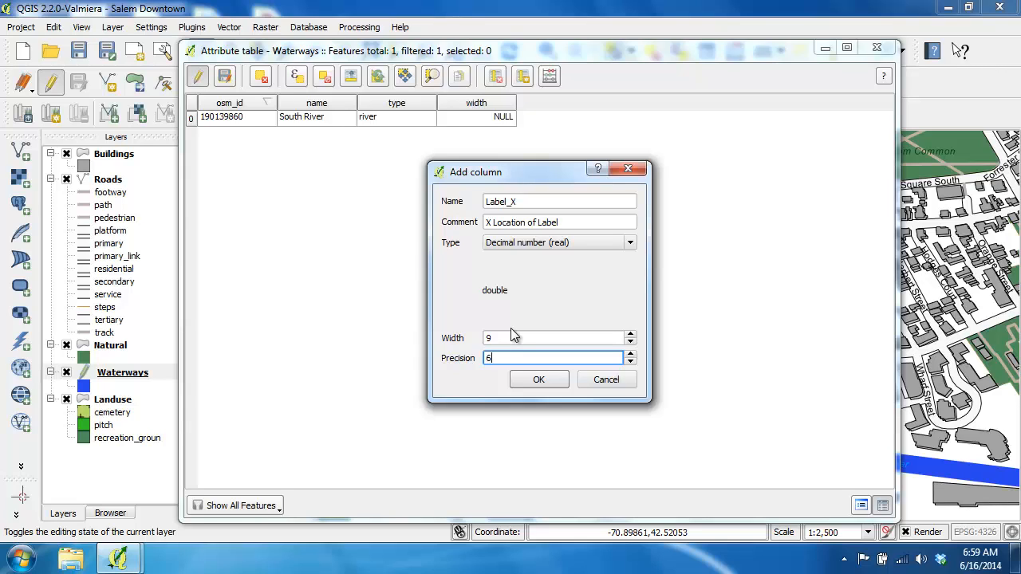
left_click(542, 376)
Start a new column in the Waterways table named Label_Y with the comment "Y Coordinate of Label".
left_click(524, 78)
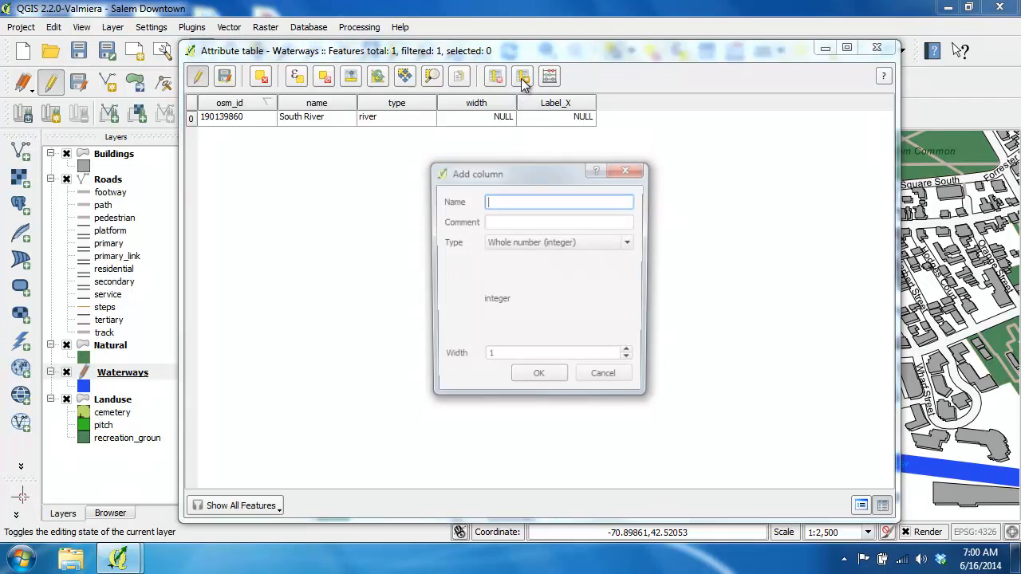
type("Label")
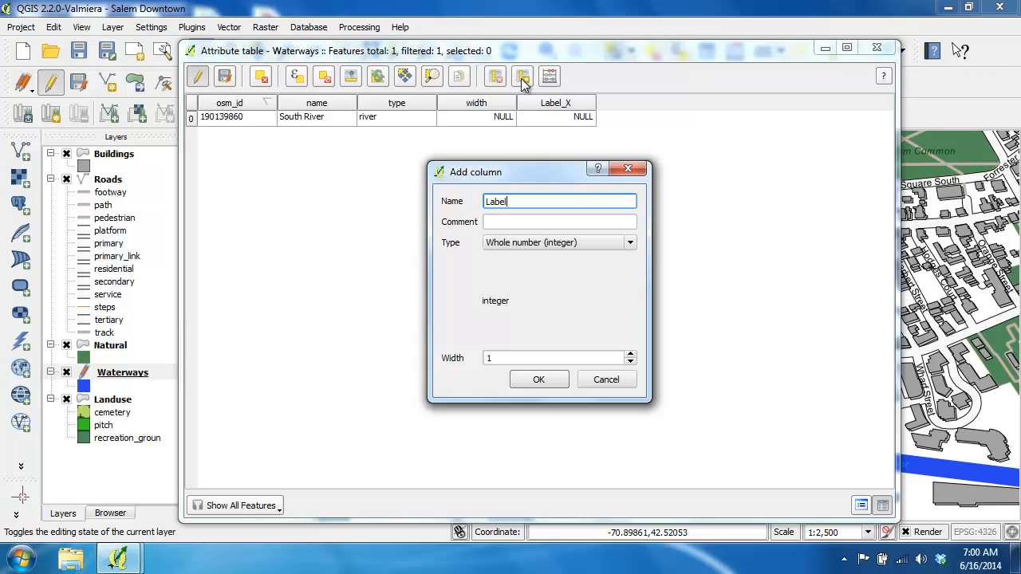
type("_Y")
key("Tab")
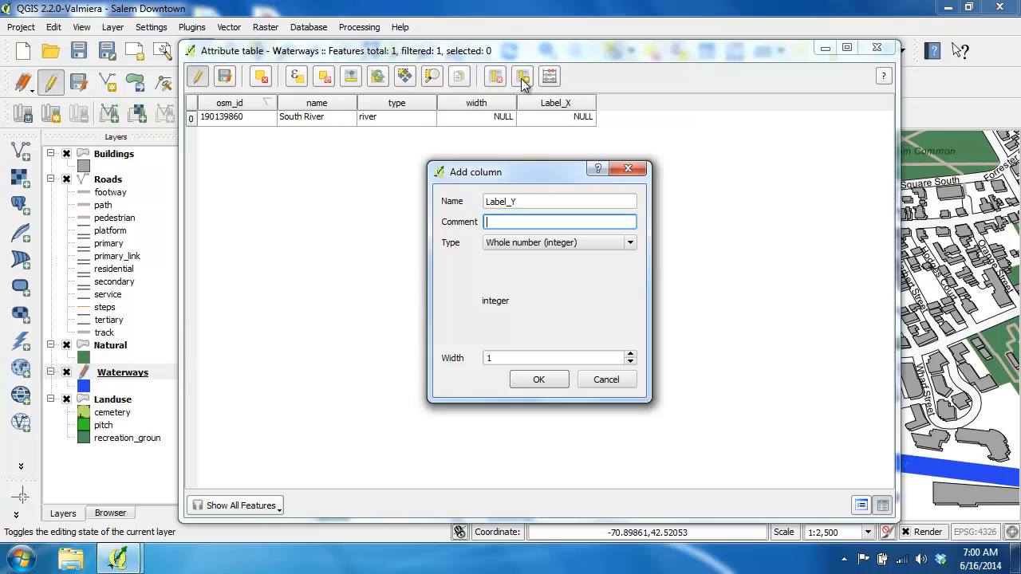
type("Y Coordinate of Label")
Set the Label_Y column to Decimal number (real) with width 9 and precision 6, and add it to the table.
left_click(559, 242)
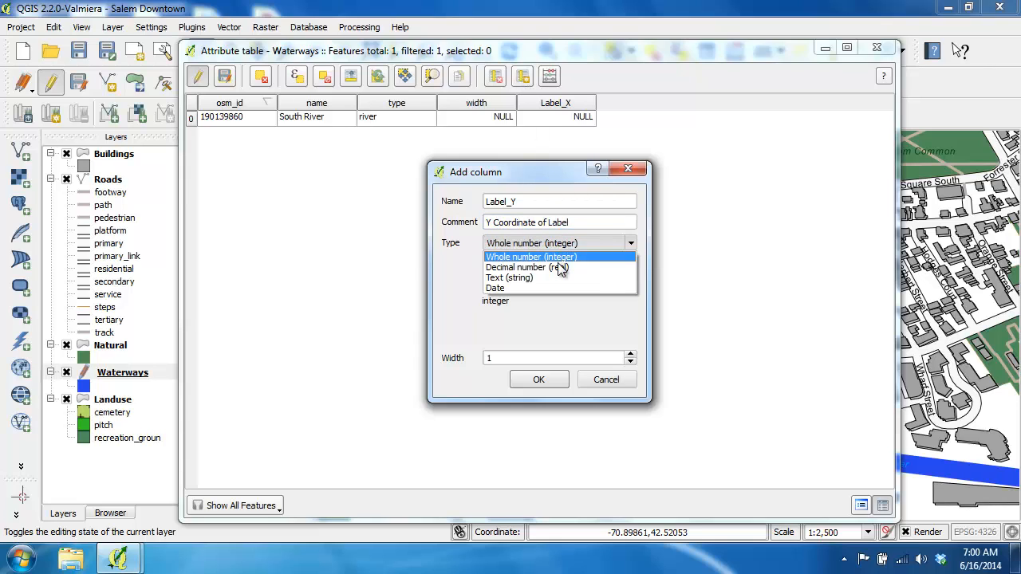
left_click(558, 264)
double_click(511, 338)
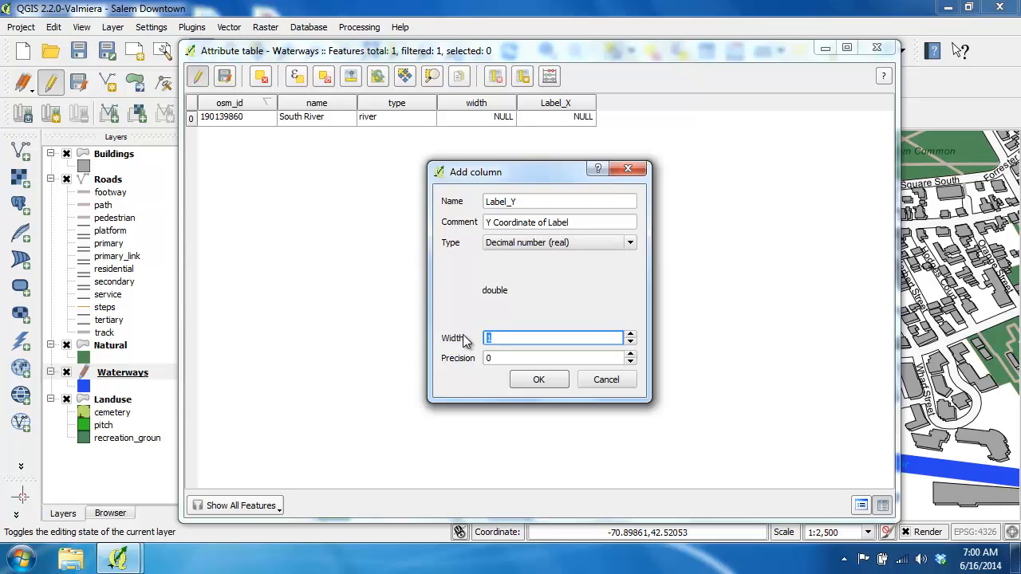
type("9")
key("Tab")
type("6")
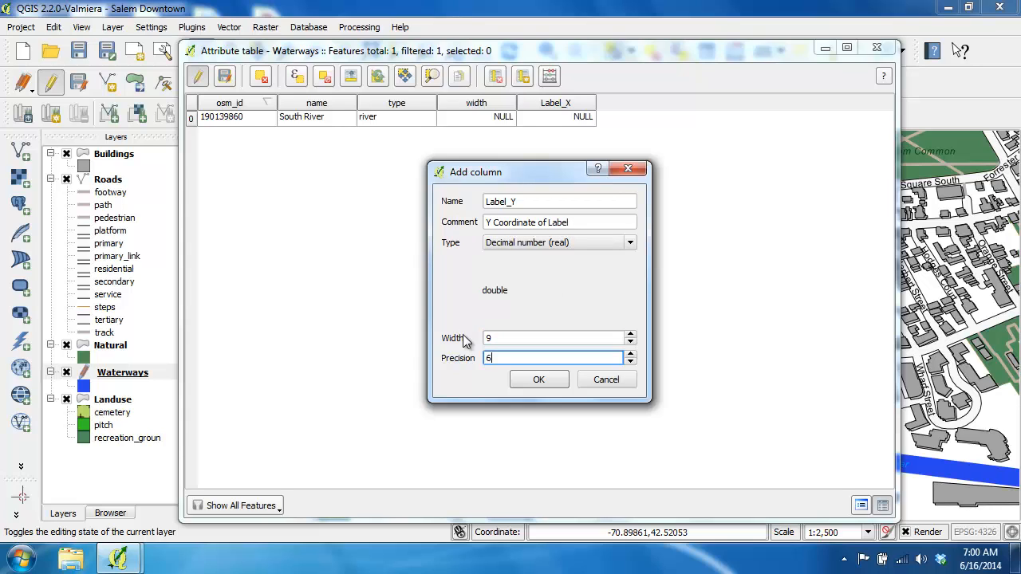
left_click(537, 381)
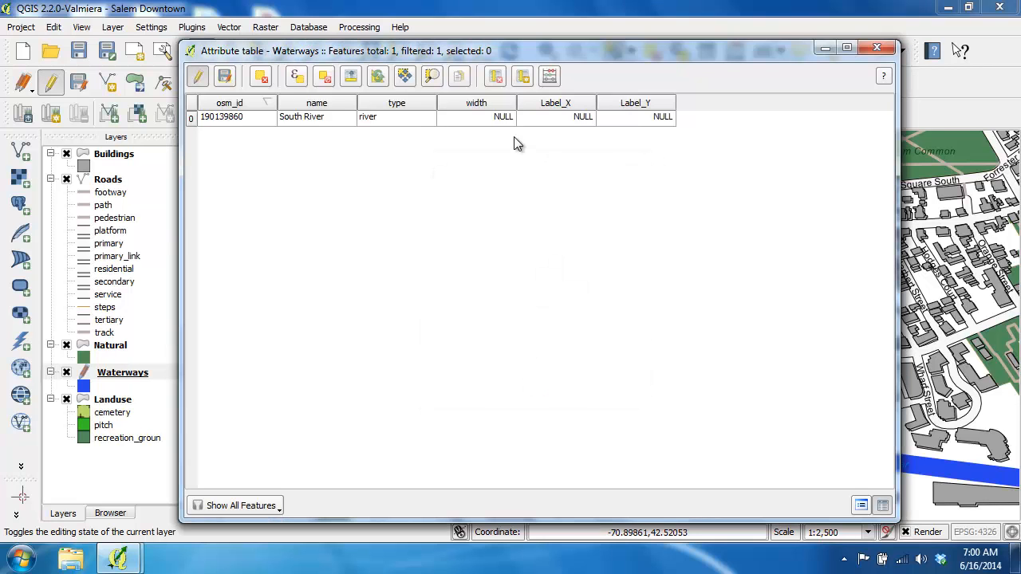
Start a new column in the Waterways table named Label_Rota with the comment "Label's Rotation Value".
left_click(523, 80)
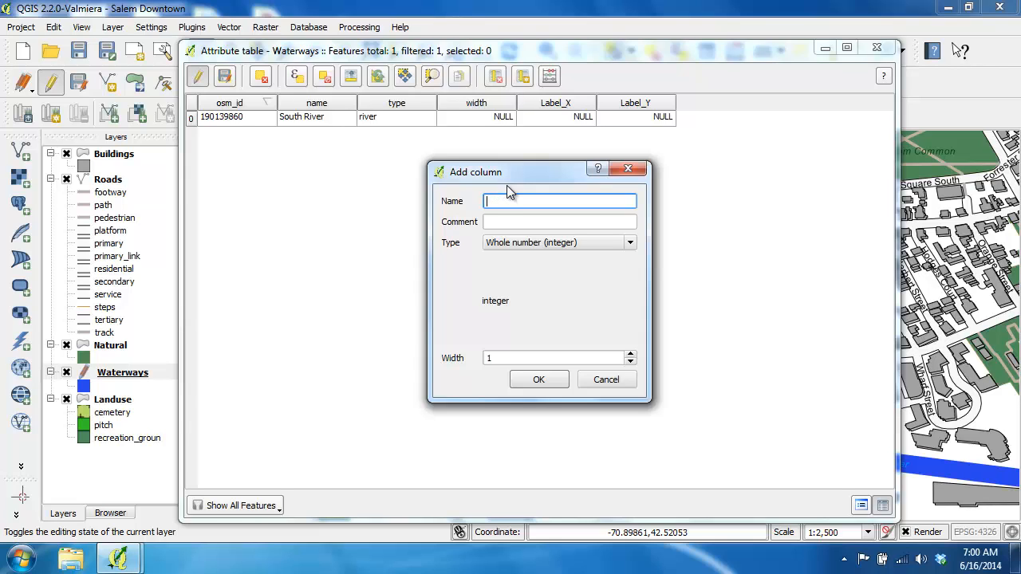
type("Label_Rota")
left_click(526, 221)
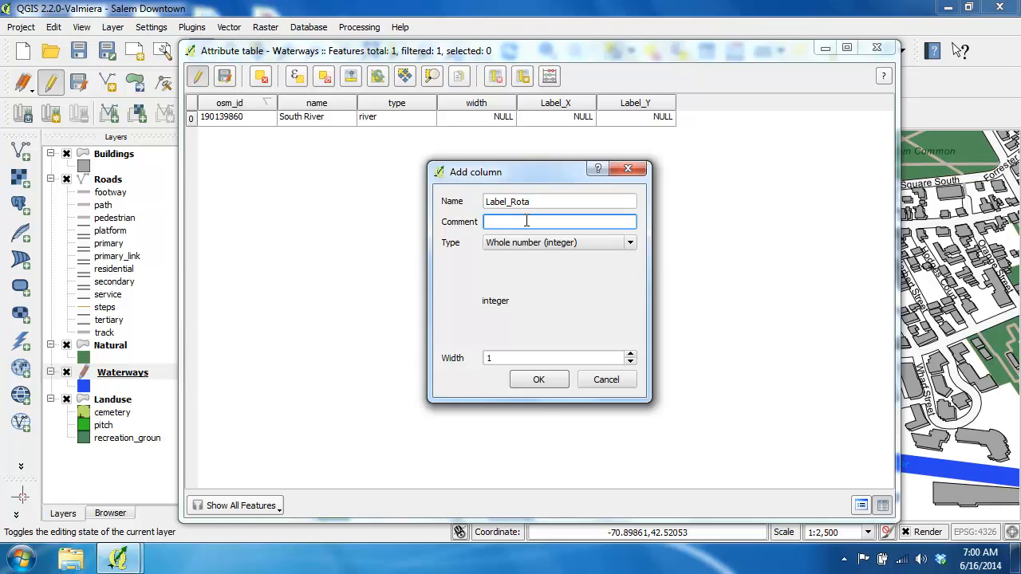
type("Label's Rotation Value")
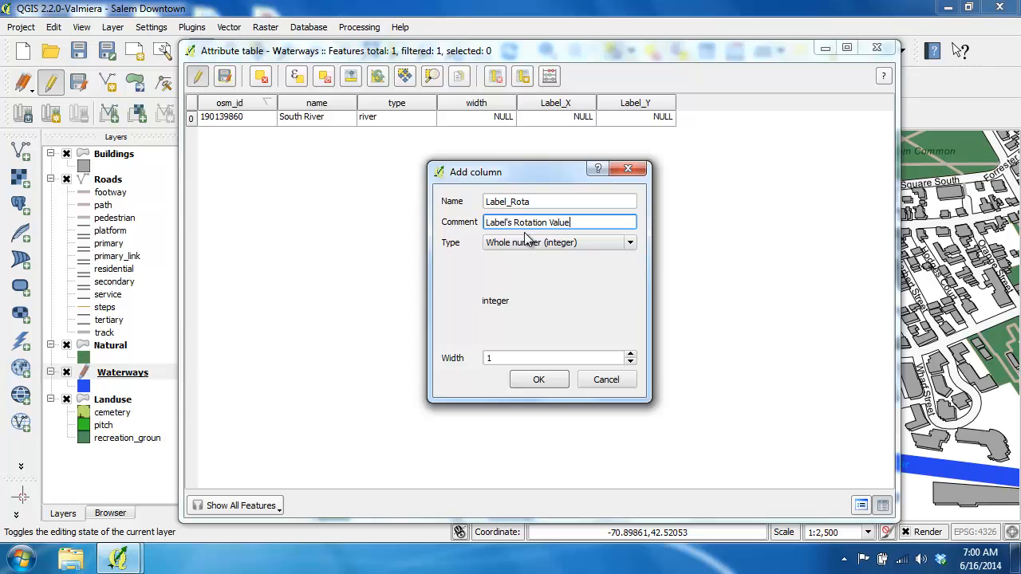
Set the whole-number Label_Rota column's width to 3 and add it to the table.
left_click(506, 355)
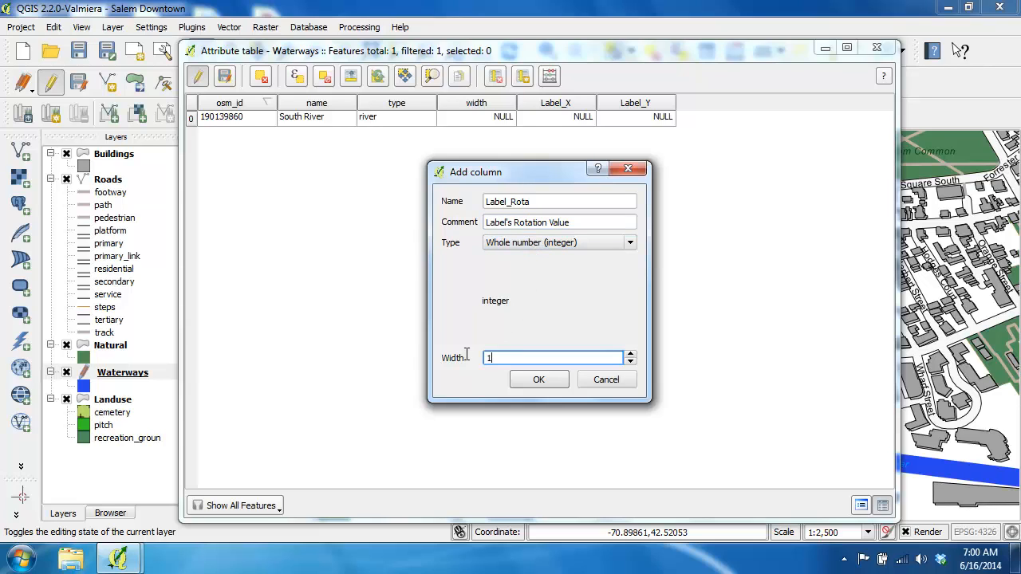
key("BackSpace")
type("3")
left_click(536, 381)
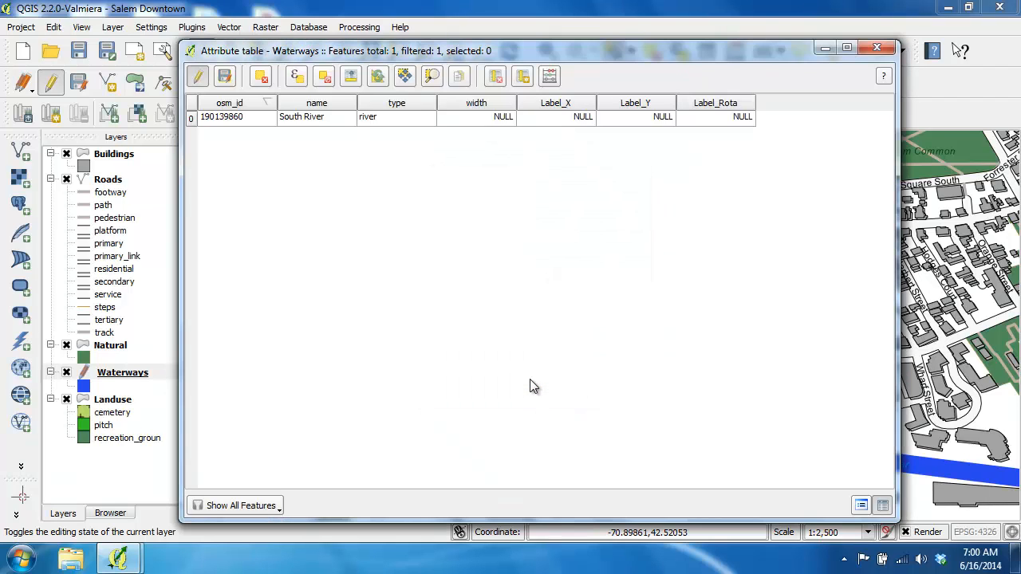
Stop editing the Waterways layer, saving the changes, and close the attribute table.
left_click(198, 77)
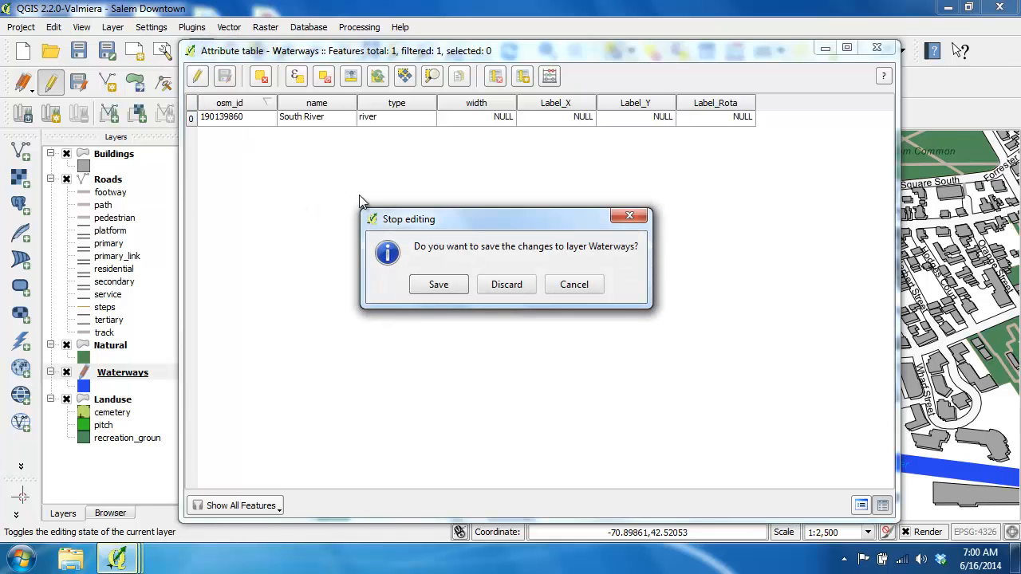
left_click(435, 287)
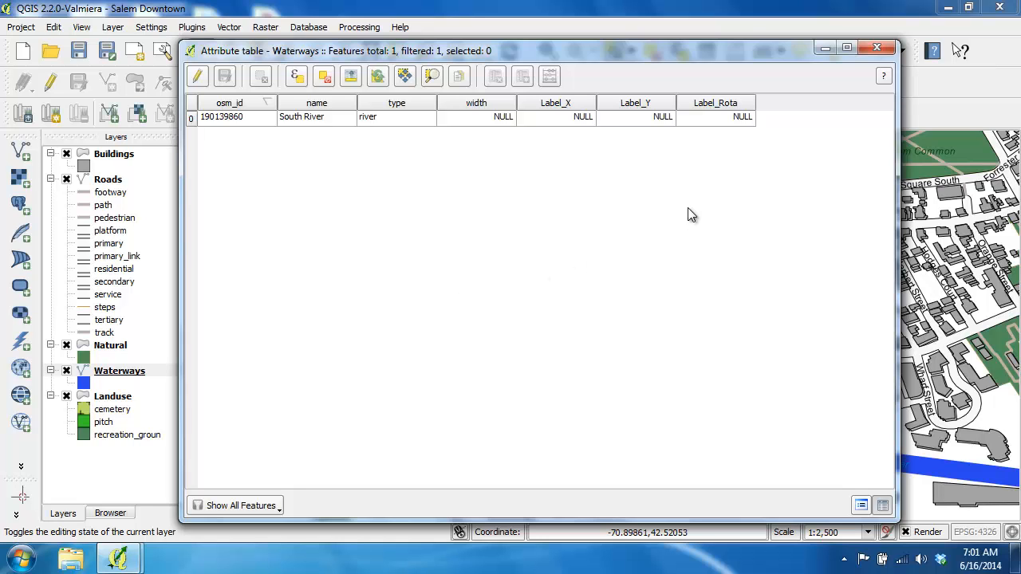
left_click(876, 48)
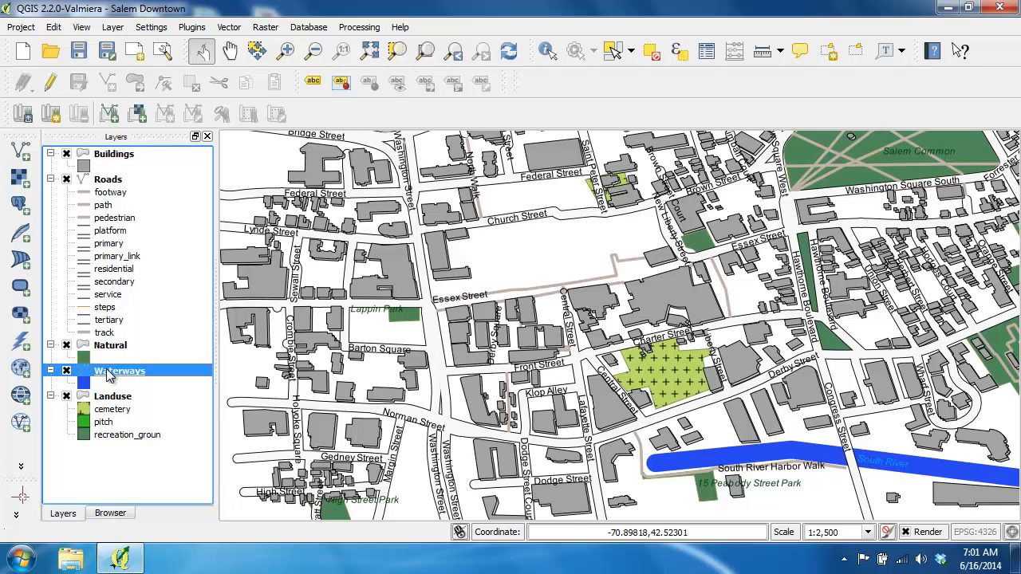
In the Waterways layer's label placement settings, assign the Label_X field to the data-defined X coordinate and check the assignment.
double_click(109, 375)
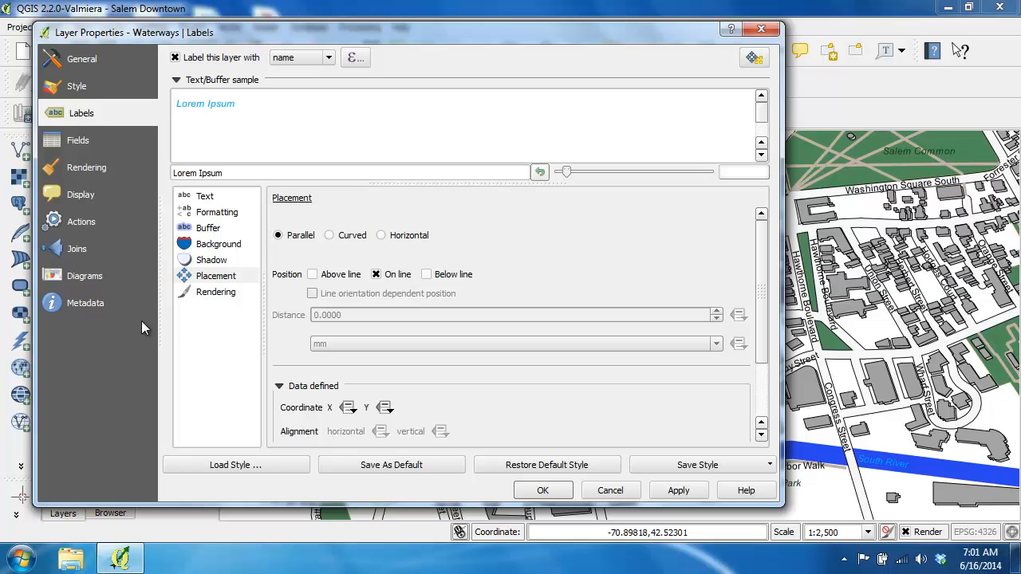
left_click(216, 278)
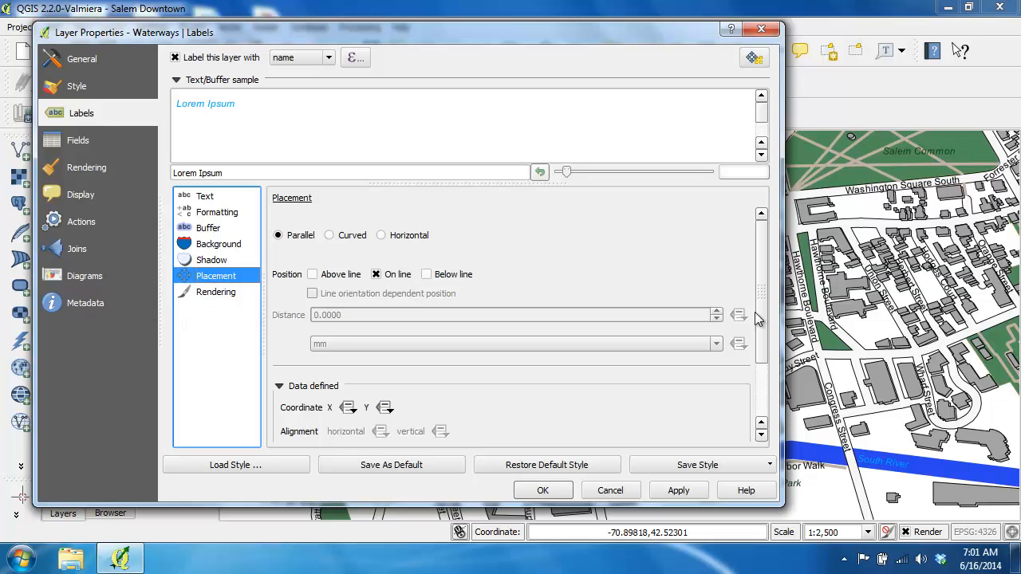
left_click_drag(764, 290, 749, 364)
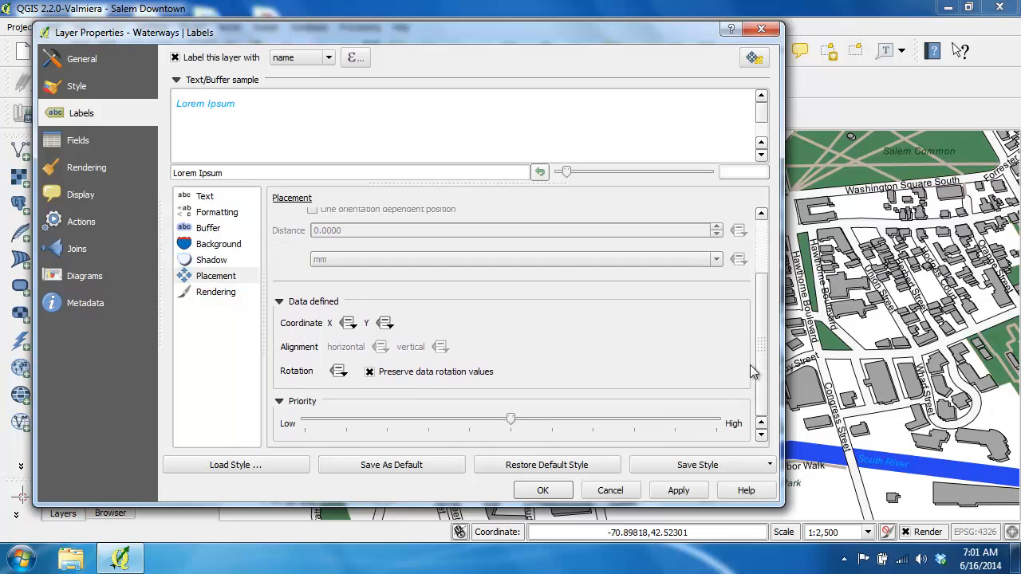
left_click(350, 325)
mouse_move(445, 391)
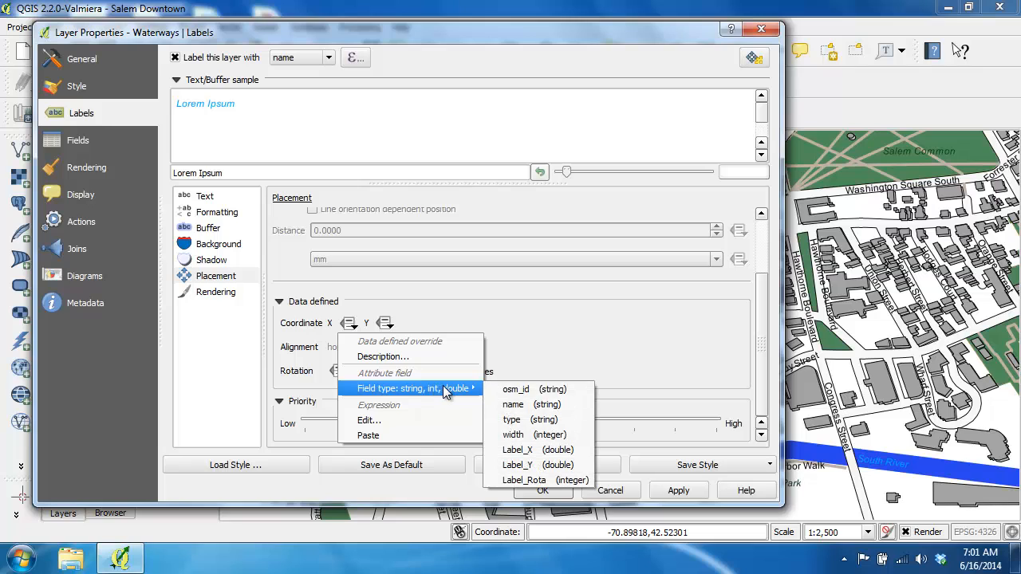
left_click(556, 451)
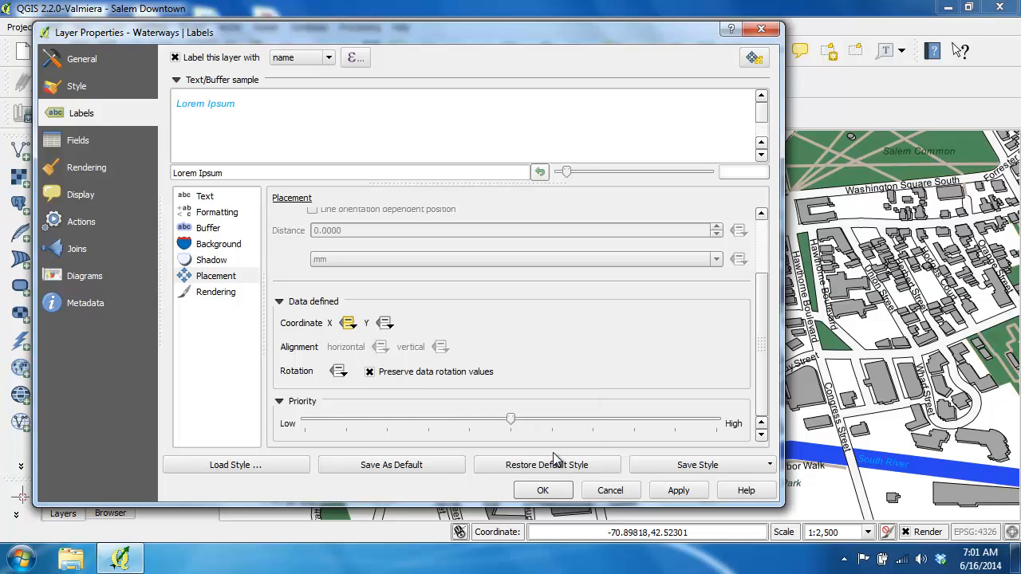
left_click(348, 323)
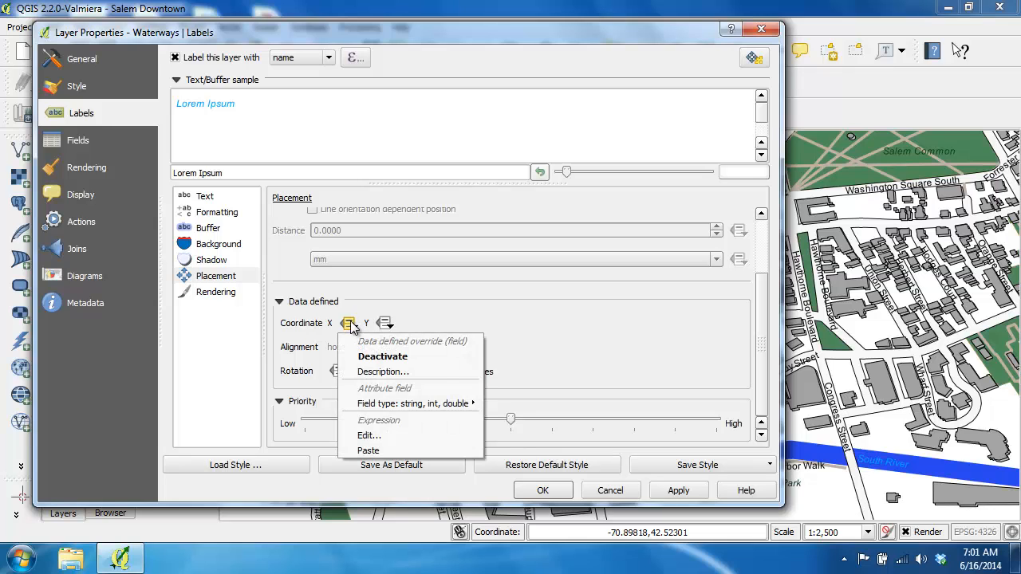
mouse_move(423, 404)
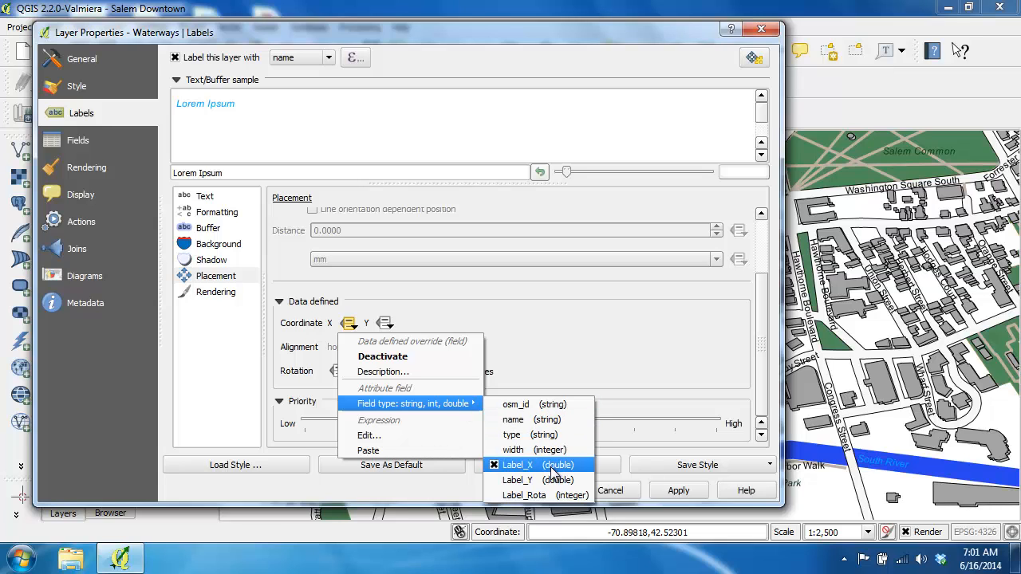
left_click(480, 320)
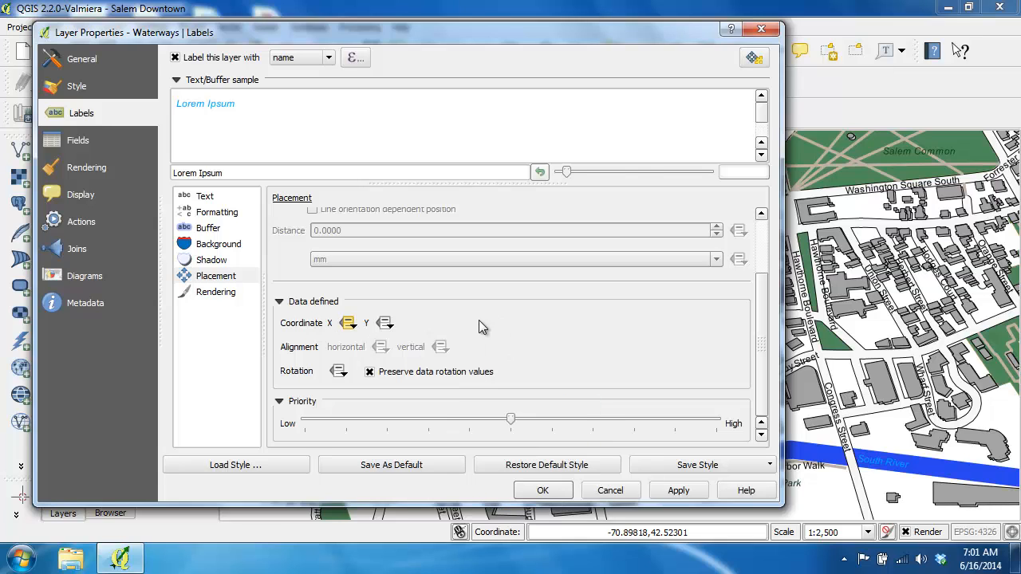
Assign Label_Y to the data-defined Y coordinate and Label_Rota to the rotation, and accept the Waterways layer properties.
left_click(385, 324)
mouse_move(523, 393)
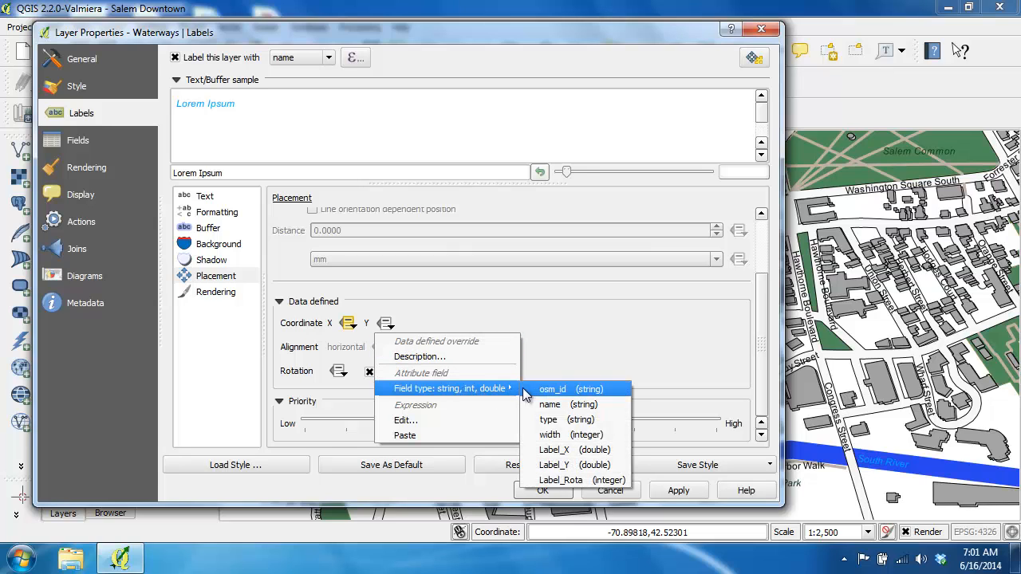
left_click(571, 466)
left_click(338, 371)
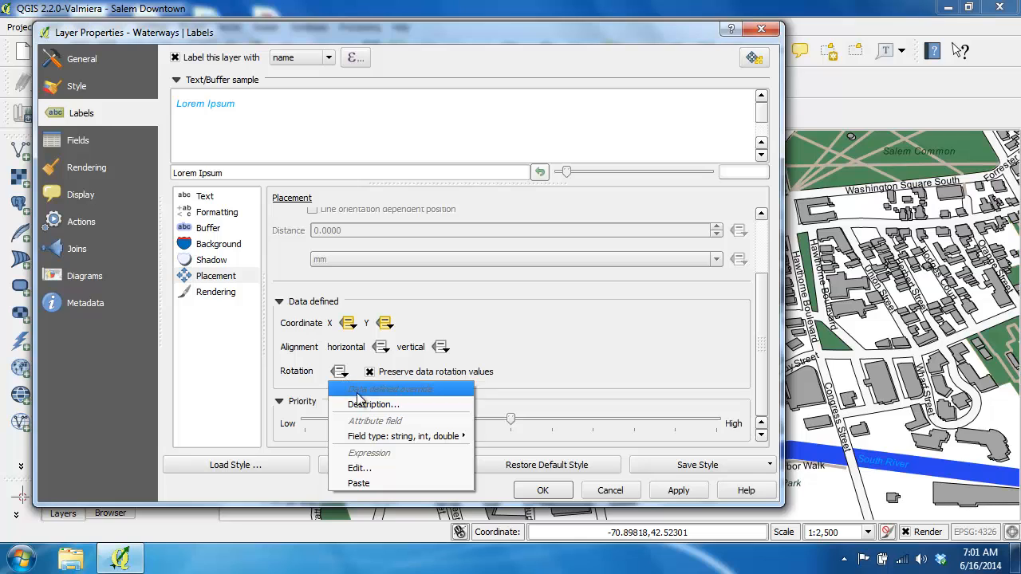
mouse_move(445, 437)
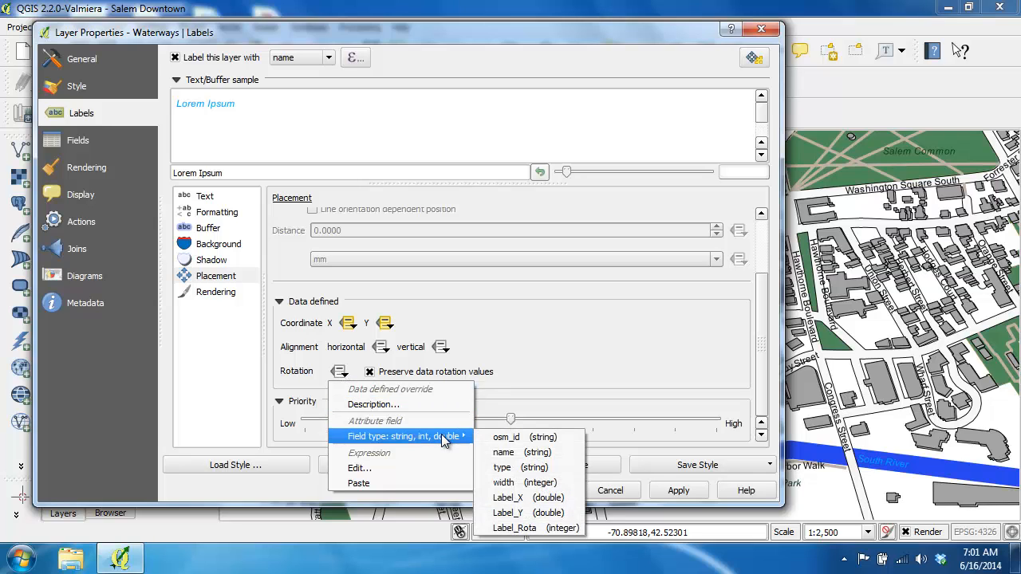
left_click(542, 528)
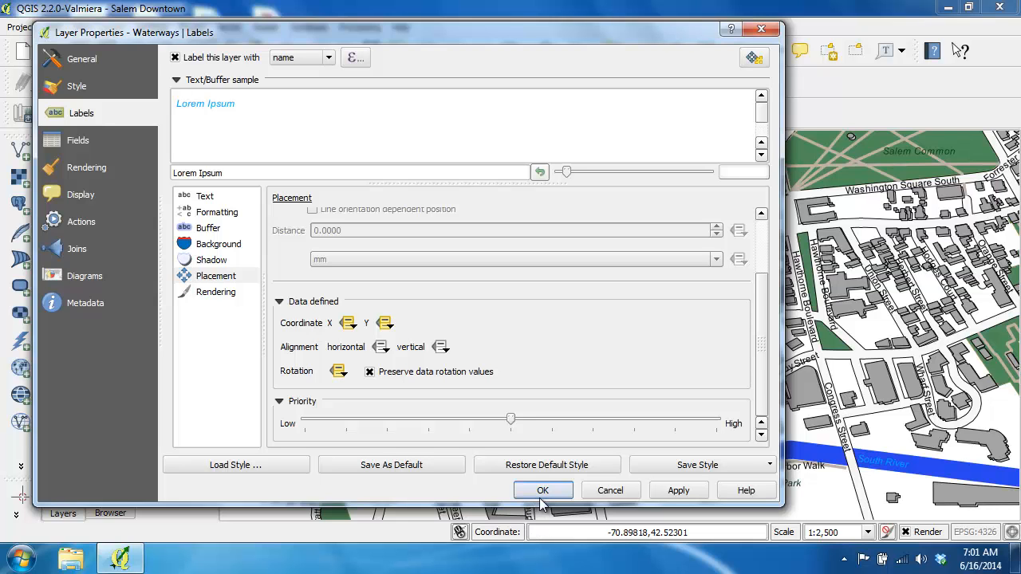
left_click(542, 489)
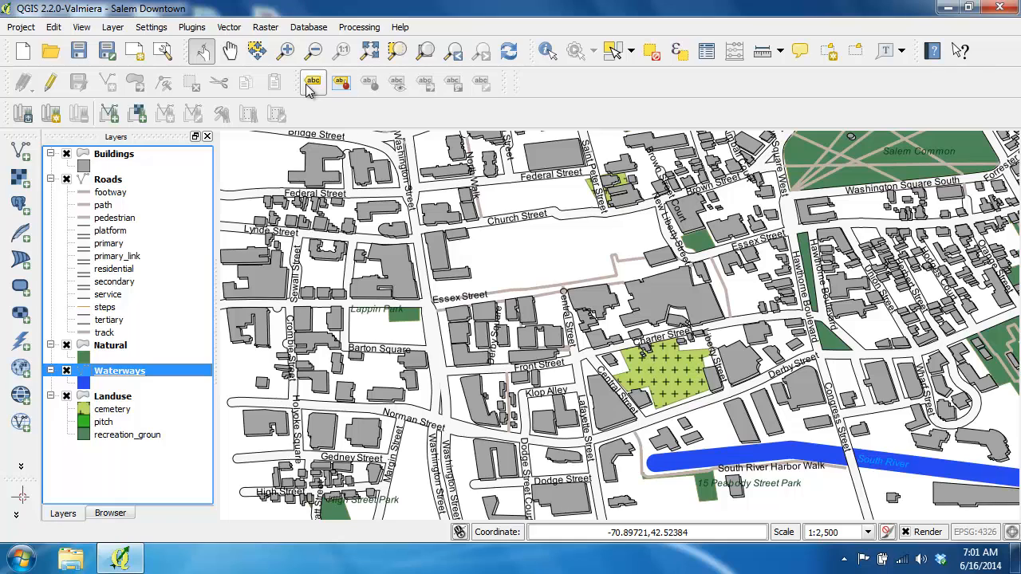
Hide the Label toolbar and display it again.
right_click(533, 96)
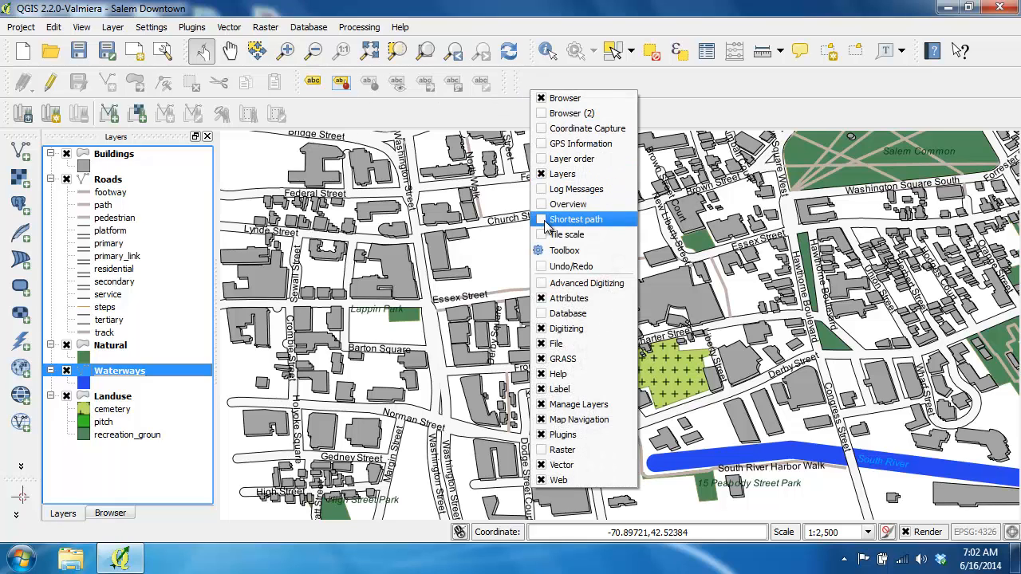
left_click(586, 394)
right_click(410, 116)
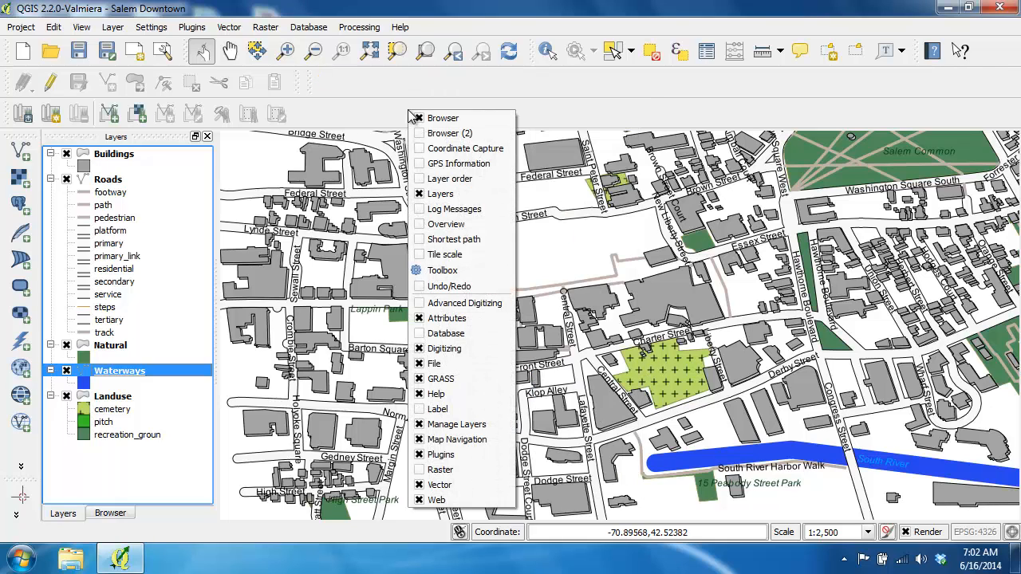
left_click(437, 410)
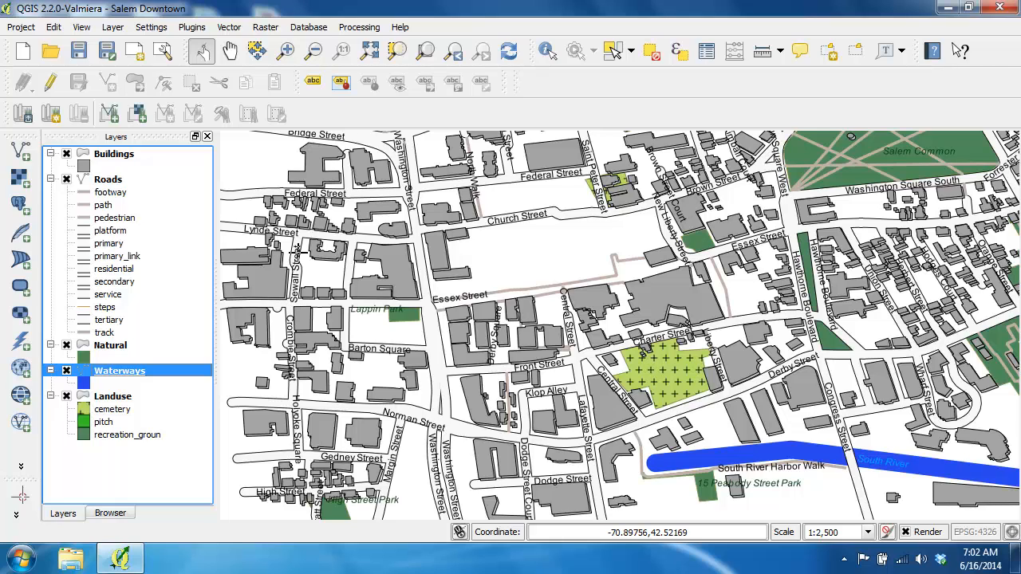
Turn on editing for the Waterways layer, and view its layer labeling options without changing them.
left_click(45, 84)
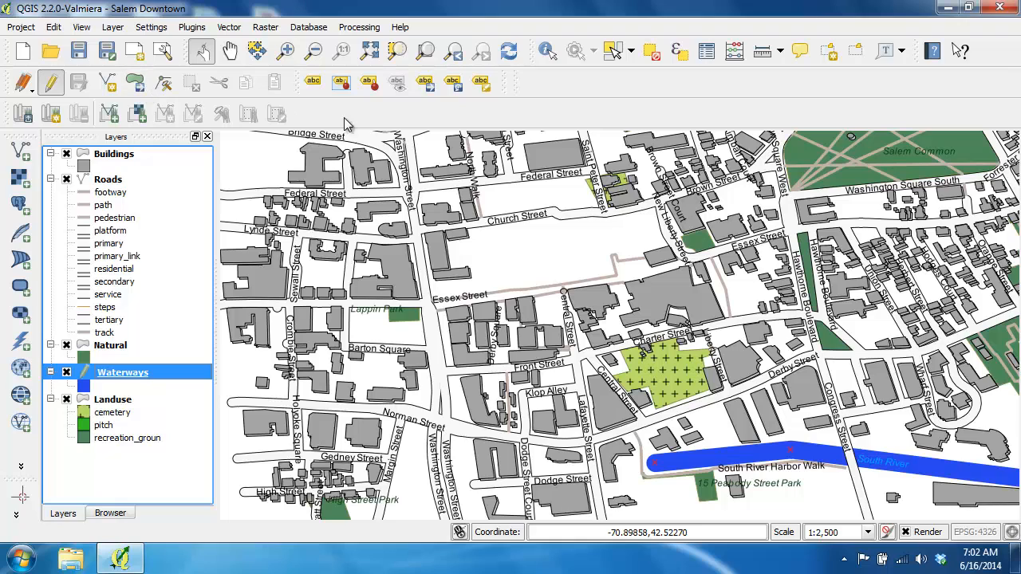
left_click(315, 87)
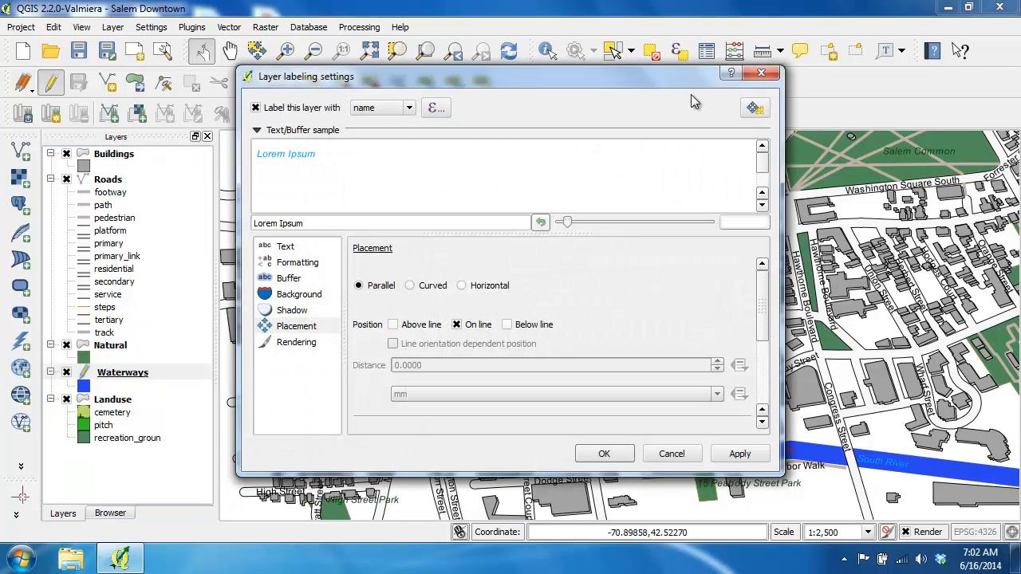
left_click(752, 74)
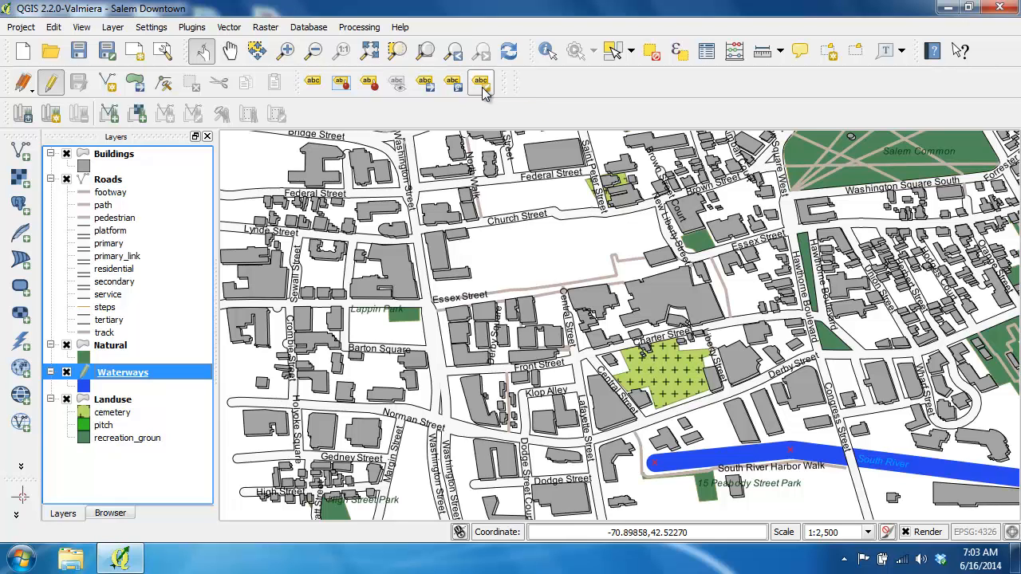
Move the South River label west along the river, centring it on the segment just above 15 Peabody Street Park.
left_click(427, 88)
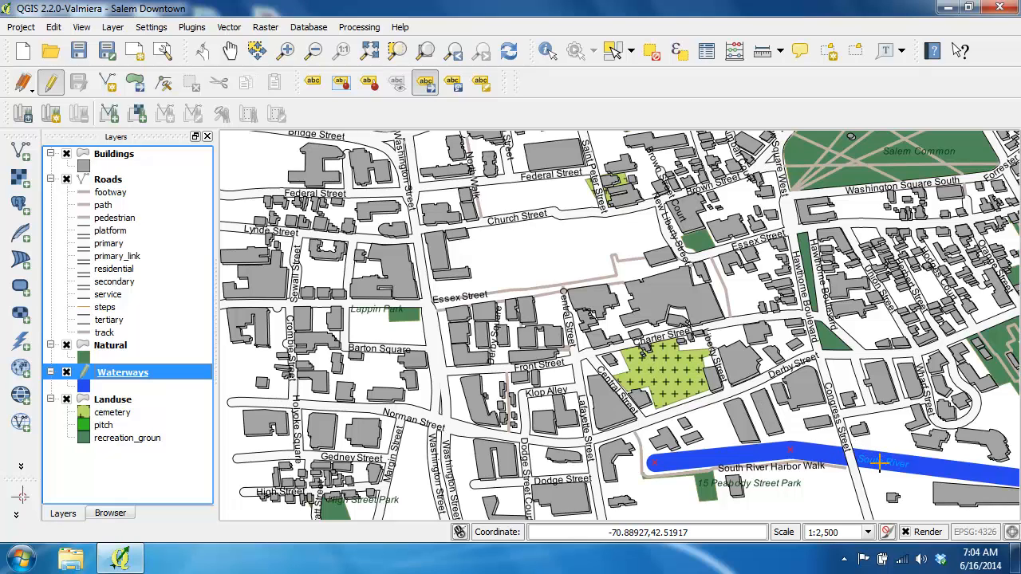
left_click_drag(878, 461, 730, 460)
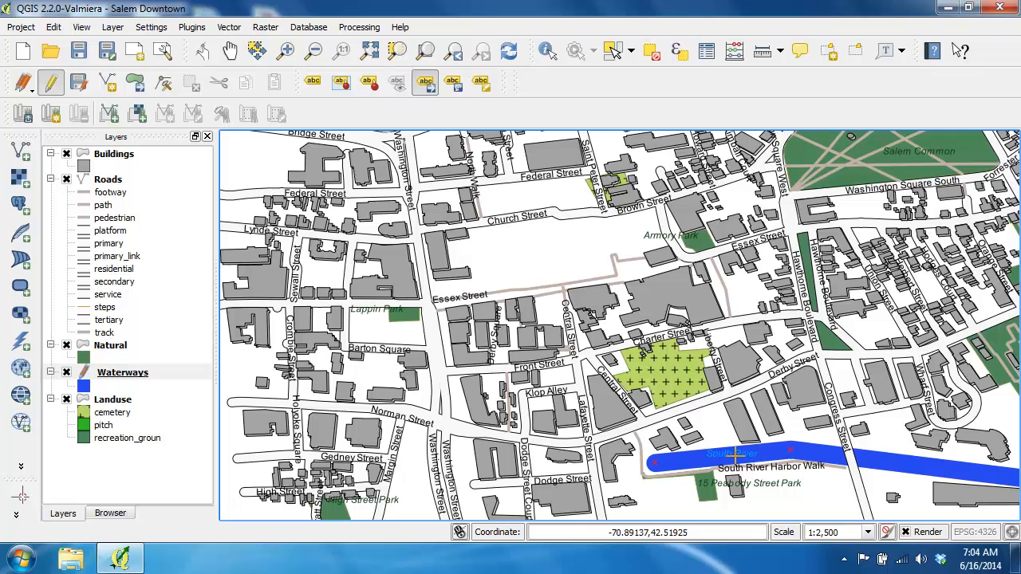
left_click_drag(725, 456, 725, 460)
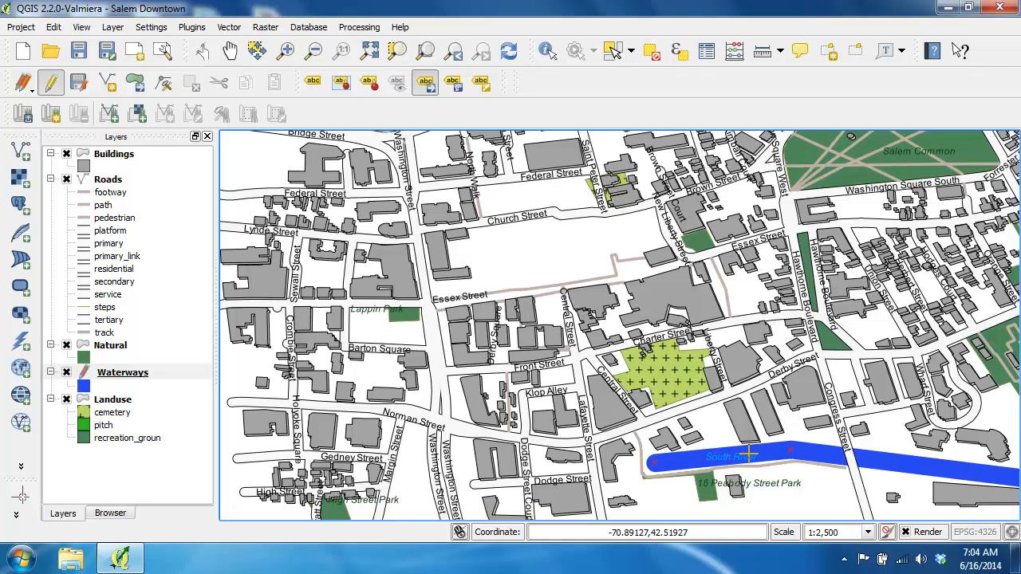
Rotate the South River label about 5 degrees so it follows the slope of the river segment.
left_click(452, 82)
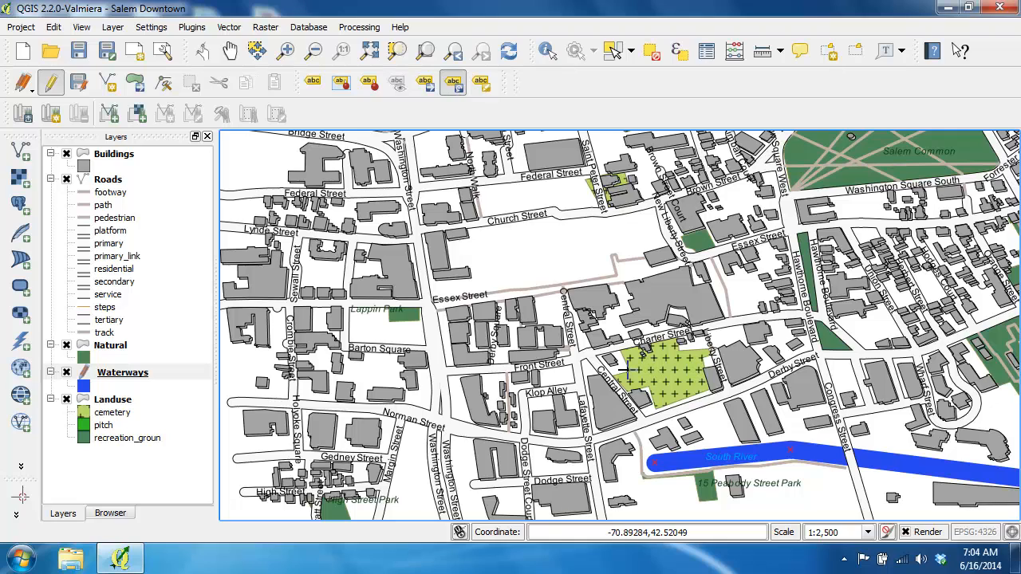
left_click_drag(741, 456, 756, 454)
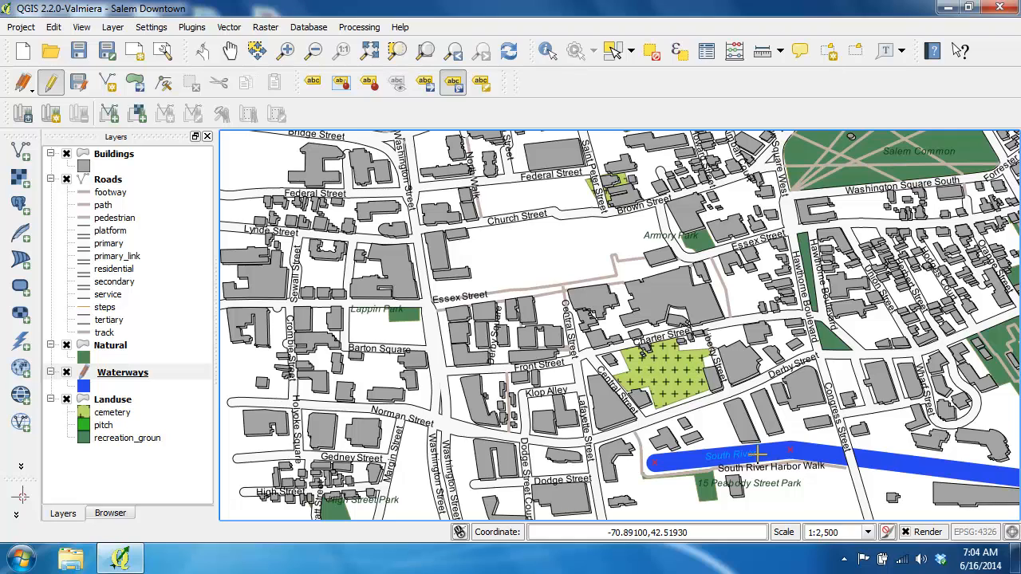
left_click_drag(756, 454, 748, 452)
Stop editing Waterways with the changes saved, and review the label coordinates and rotation stored in its attribute table.
left_click(51, 84)
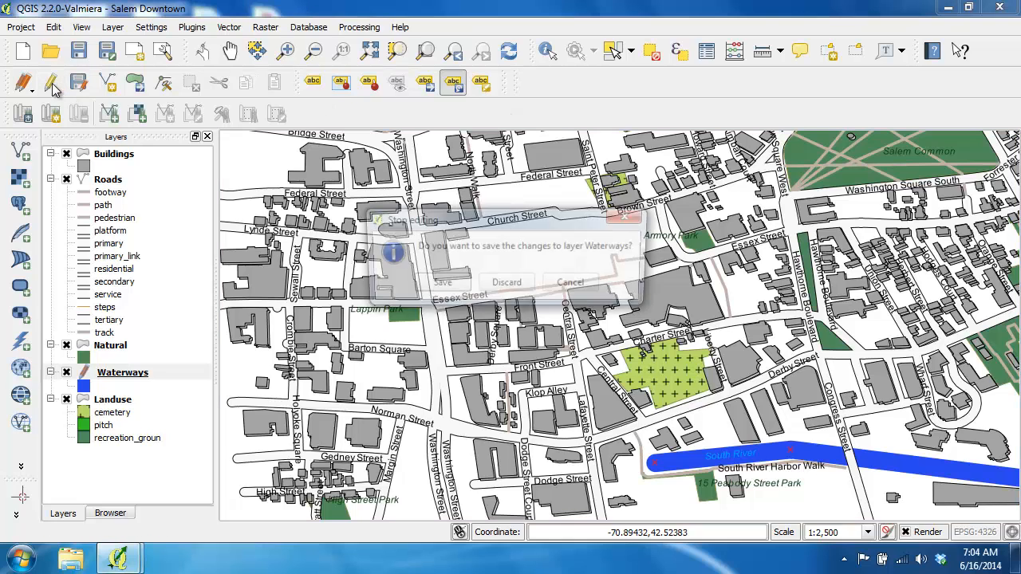
left_click(438, 285)
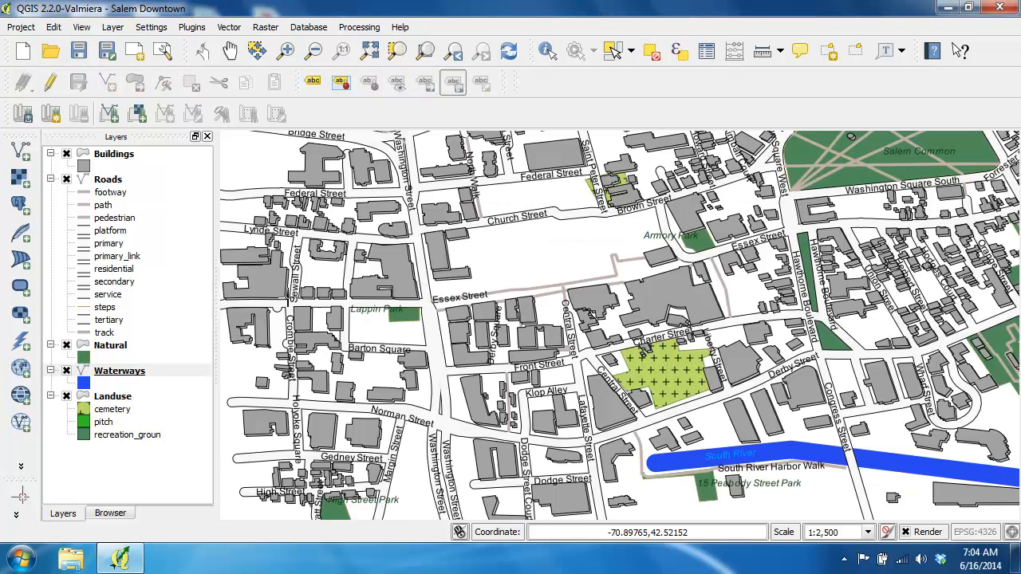
right_click(118, 376)
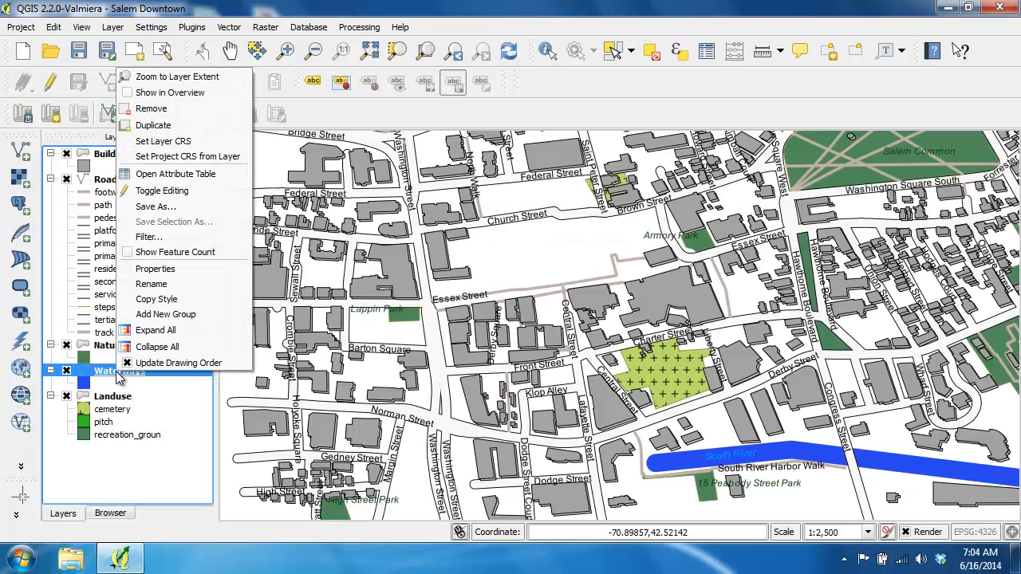
left_click(206, 173)
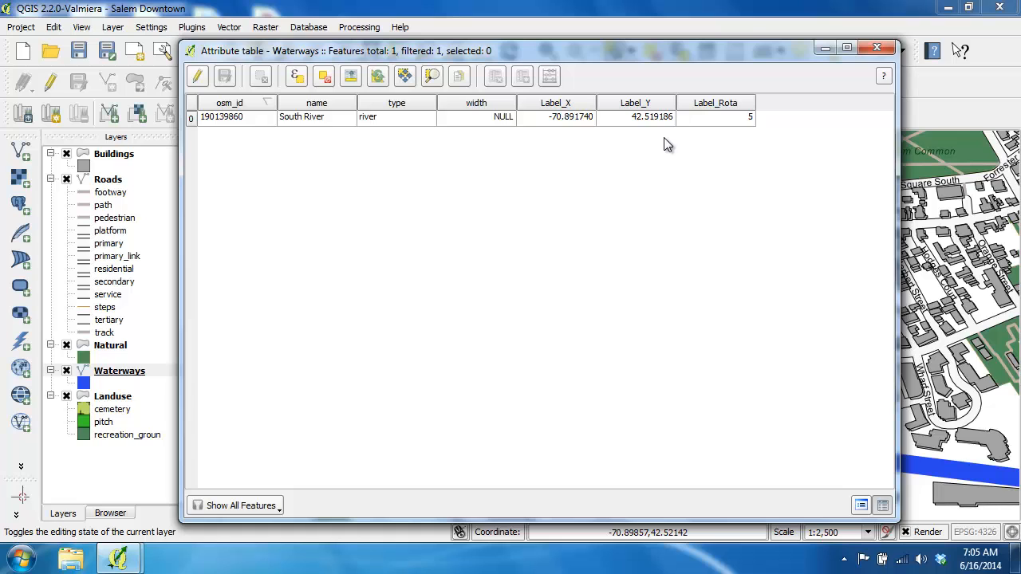
left_click(875, 49)
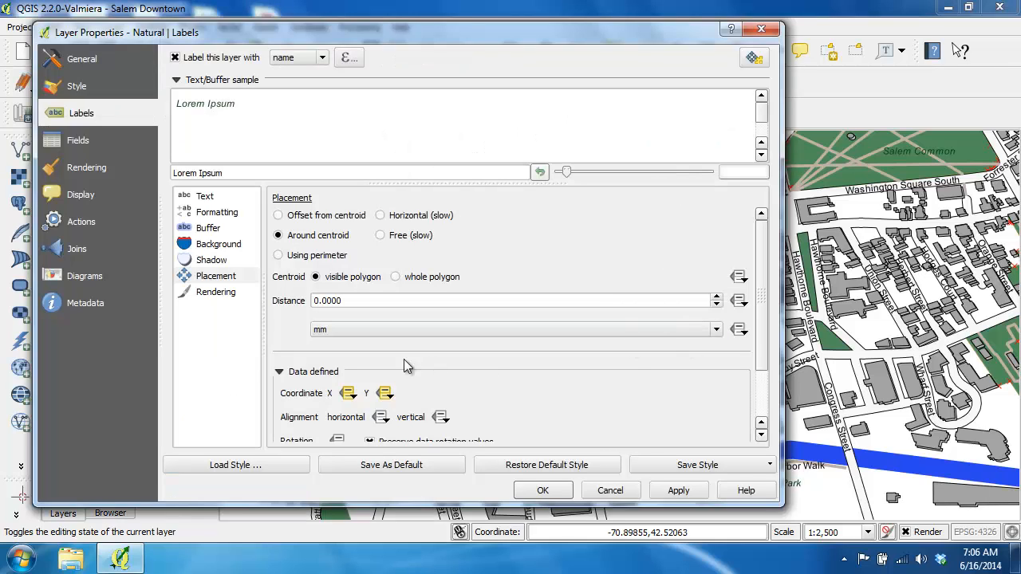
Check the fields assigned to the Natural layer's data-defined X and Y label coordinates, and accept the layer properties.
left_click(348, 393)
mouse_move(443, 474)
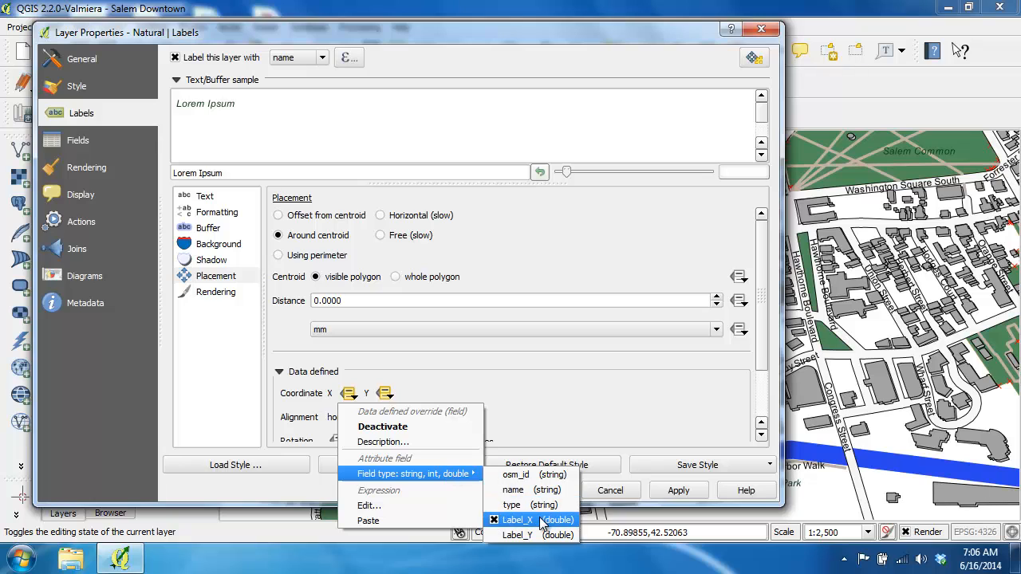
left_click(384, 393)
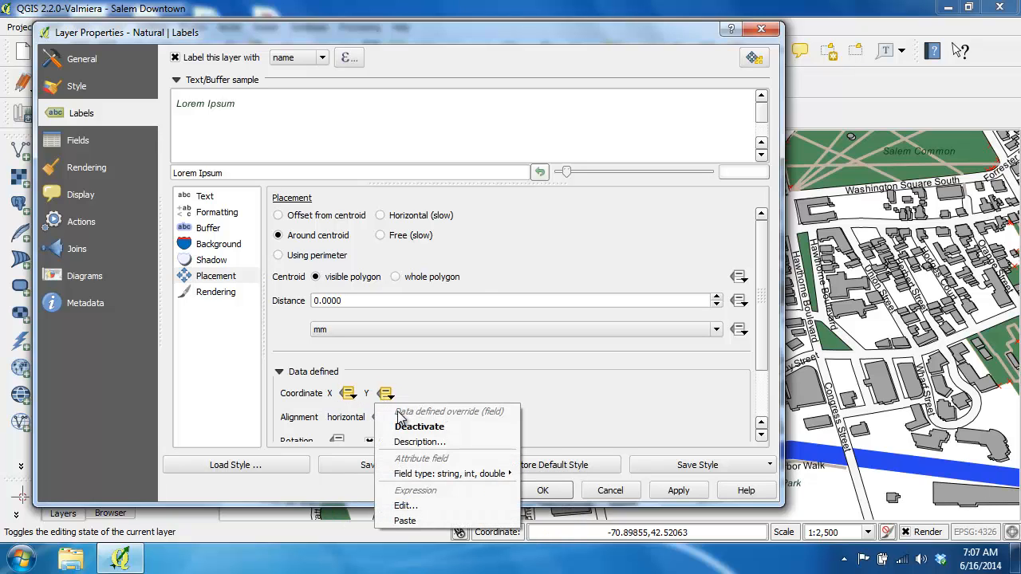
mouse_move(479, 473)
left_click(585, 389)
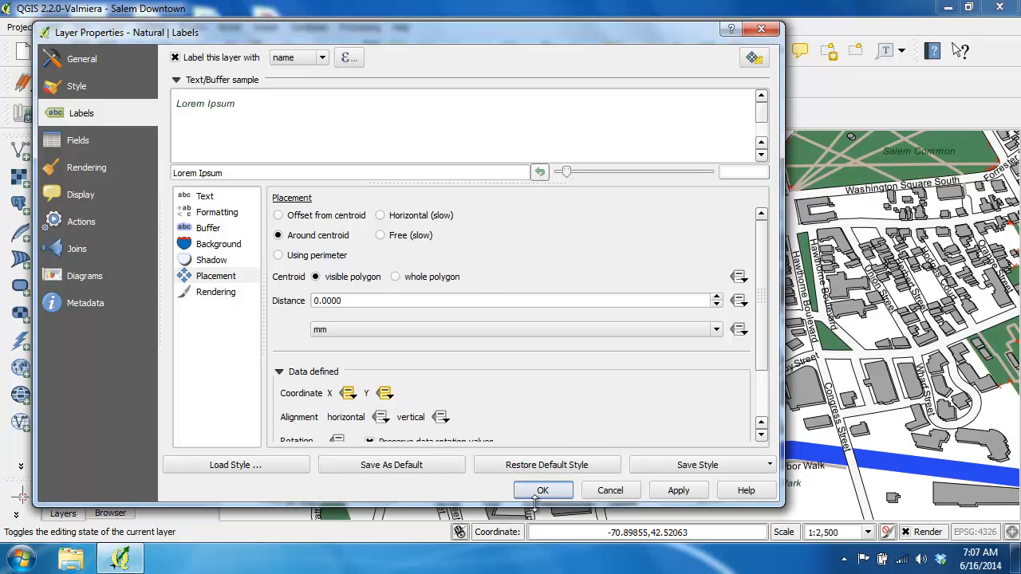
left_click(545, 491)
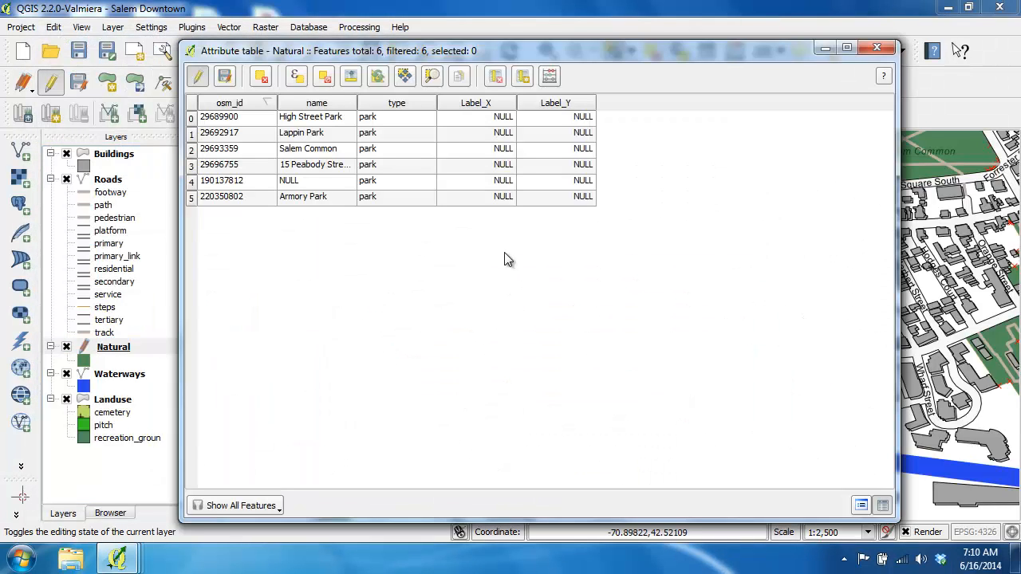
Start a new column in the Natural attribute table named LFontSize with the comment "Label's Font Size in Points".
left_click(523, 77)
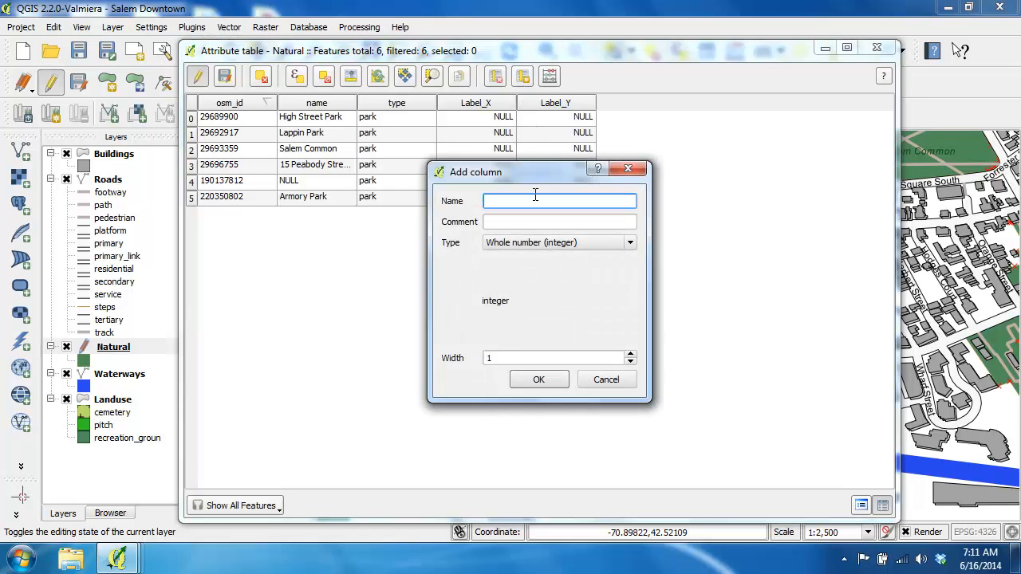
type("LFontSize")
key("Tab")
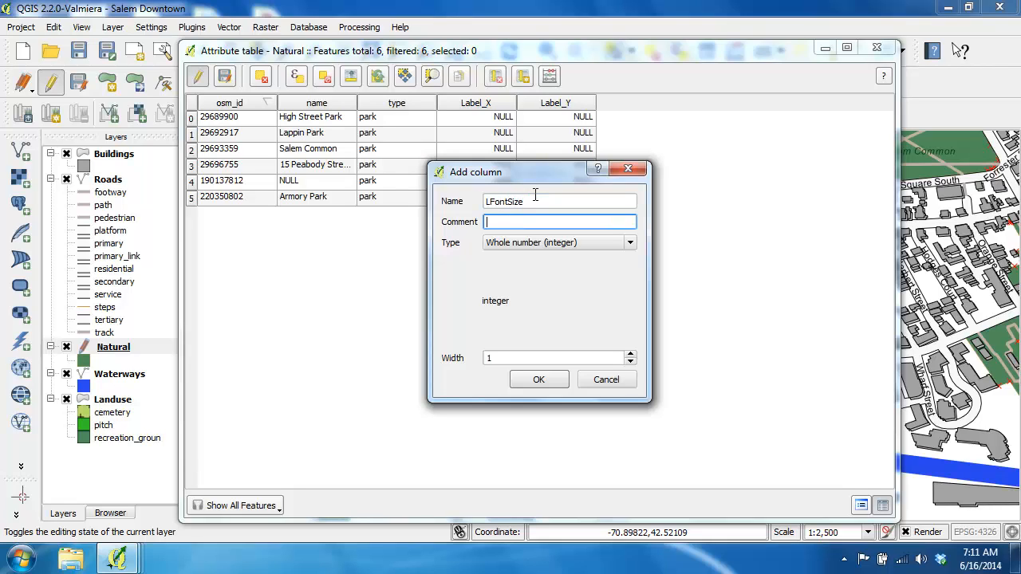
type("Label's Font Size in Points")
Make LFontSize a decimal number column with width 3 and precision 1, and add it to the table.
left_click(507, 243)
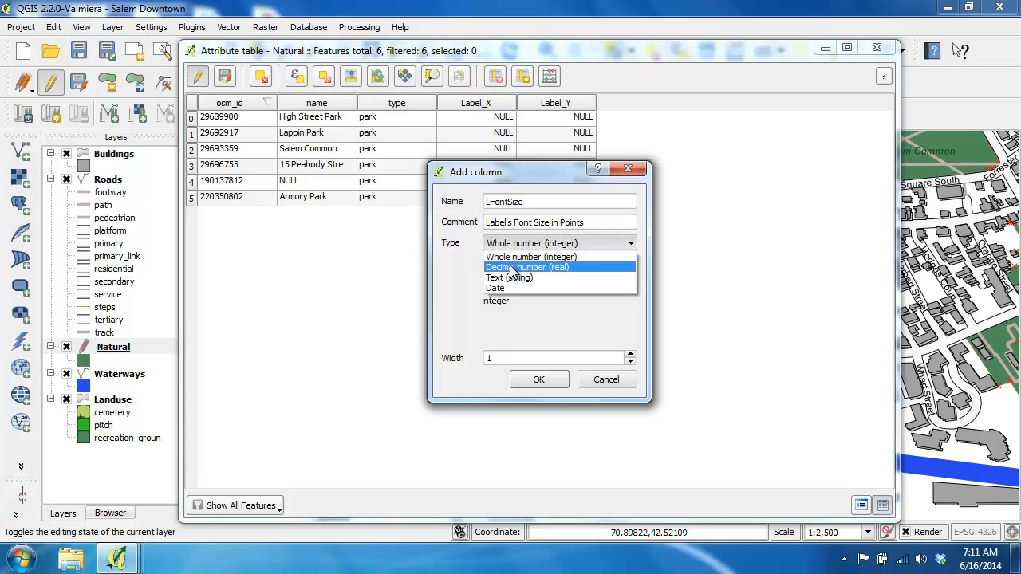
left_click(511, 269)
left_click_drag(500, 337, 453, 327)
type("3")
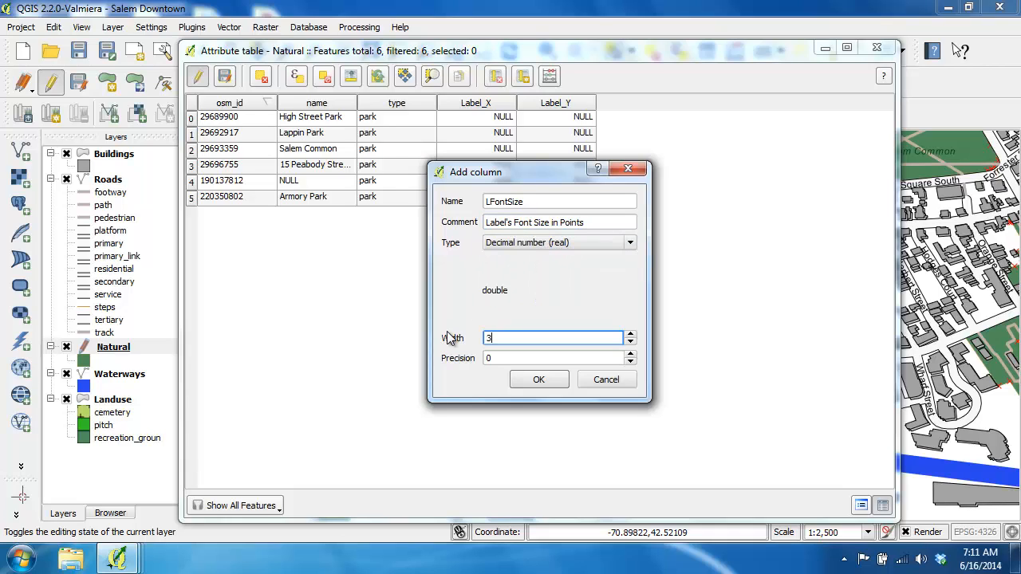
key("Tab")
type("1")
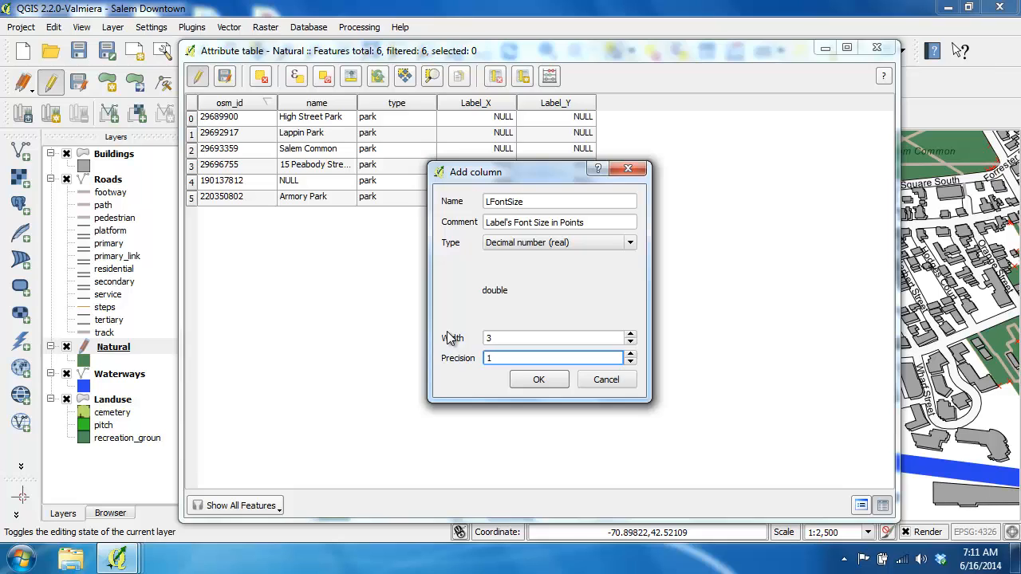
left_click(526, 381)
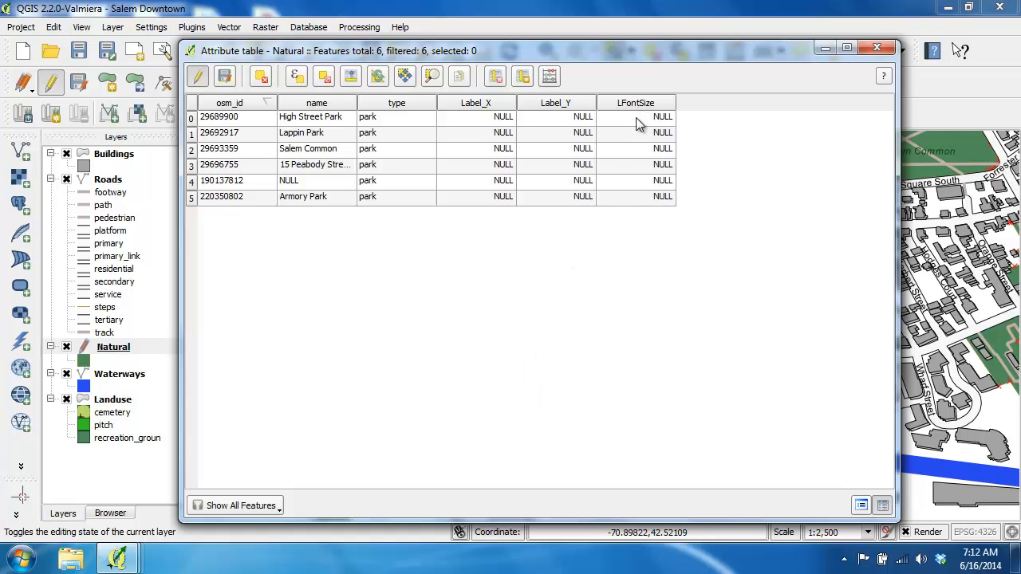
Use the field calculator to update the existing LFontSize field to 9.0 for all Natural features.
left_click(550, 77)
left_click(503, 62)
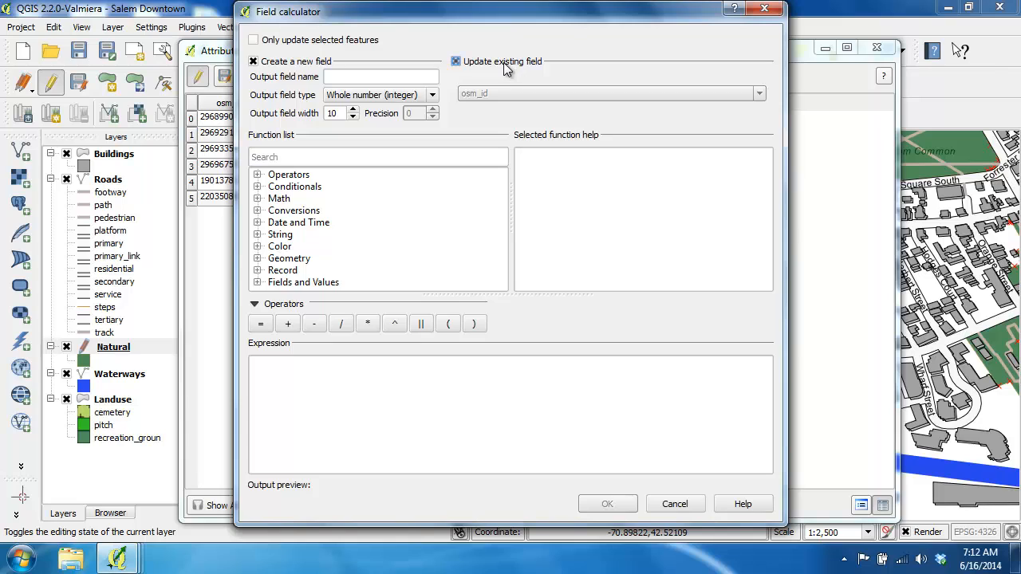
left_click(502, 92)
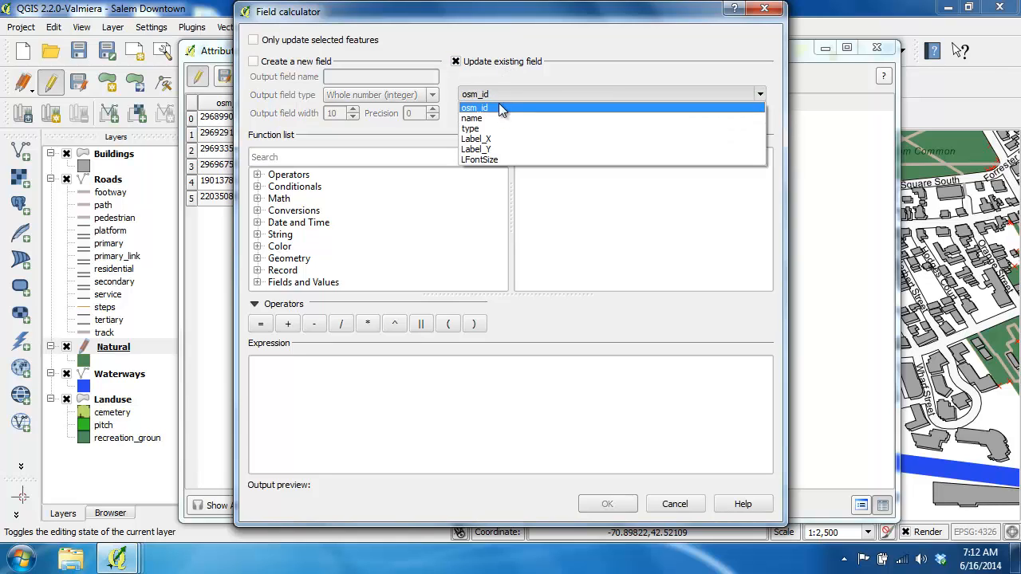
left_click(485, 160)
left_click(378, 408)
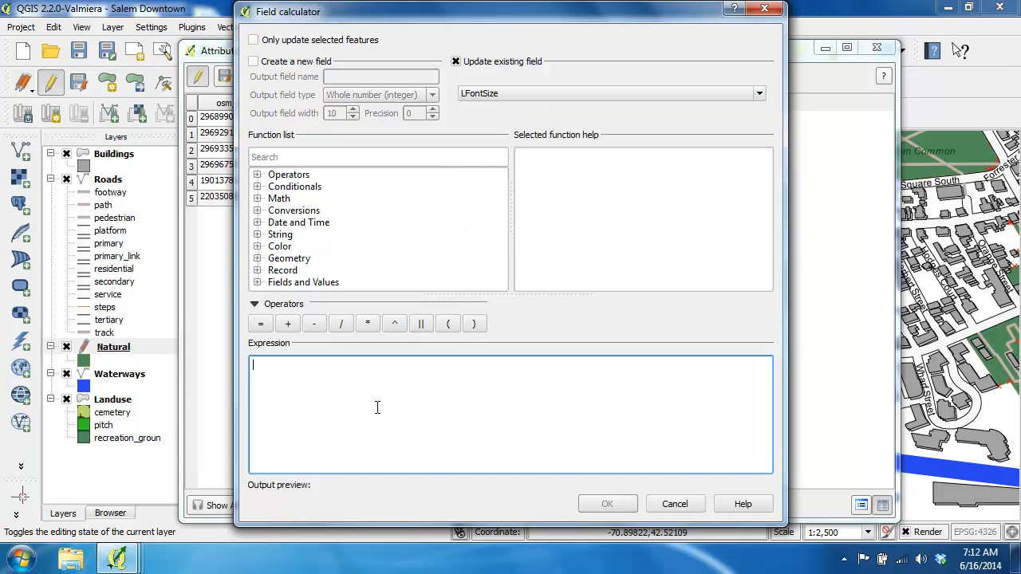
type("9.0")
left_click(588, 507)
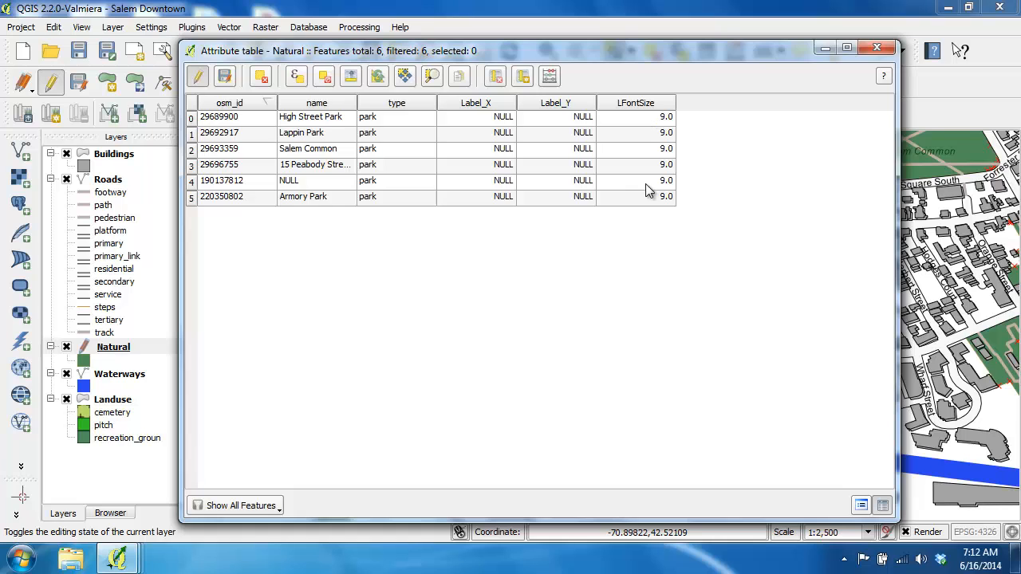
Stop editing the Natural layer, saving the changes, and close its attribute table.
left_click(198, 76)
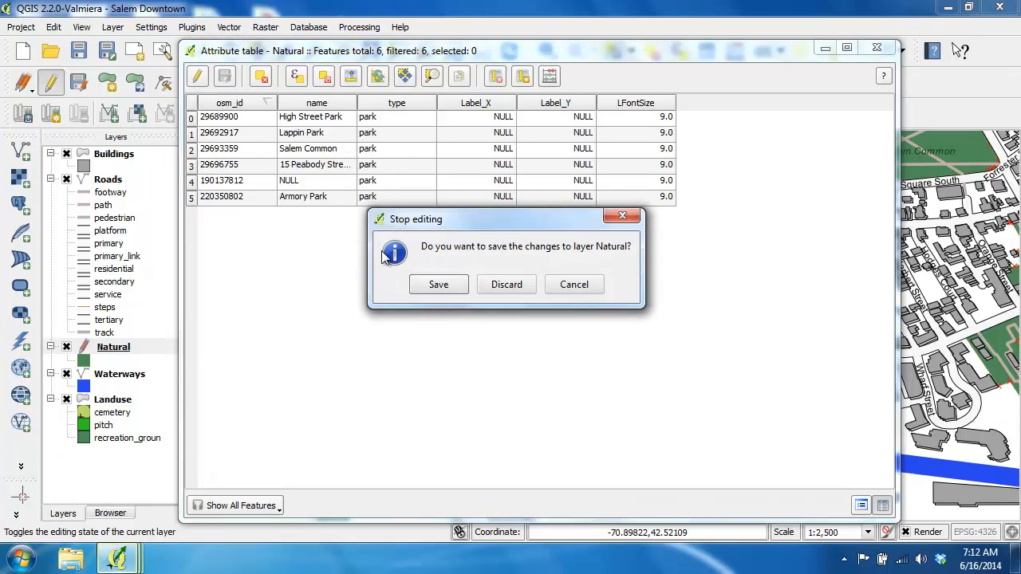
left_click(438, 287)
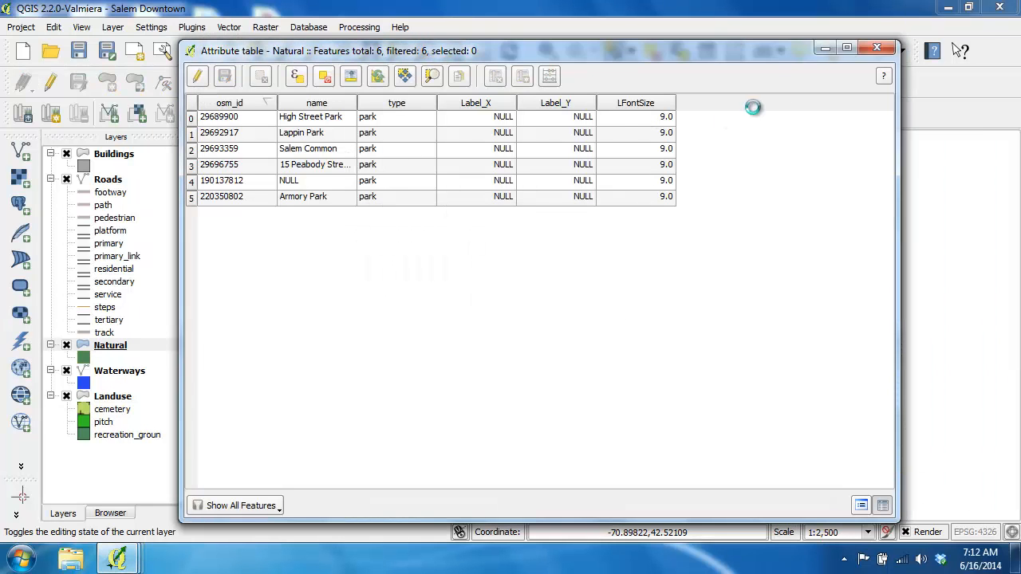
left_click(871, 50)
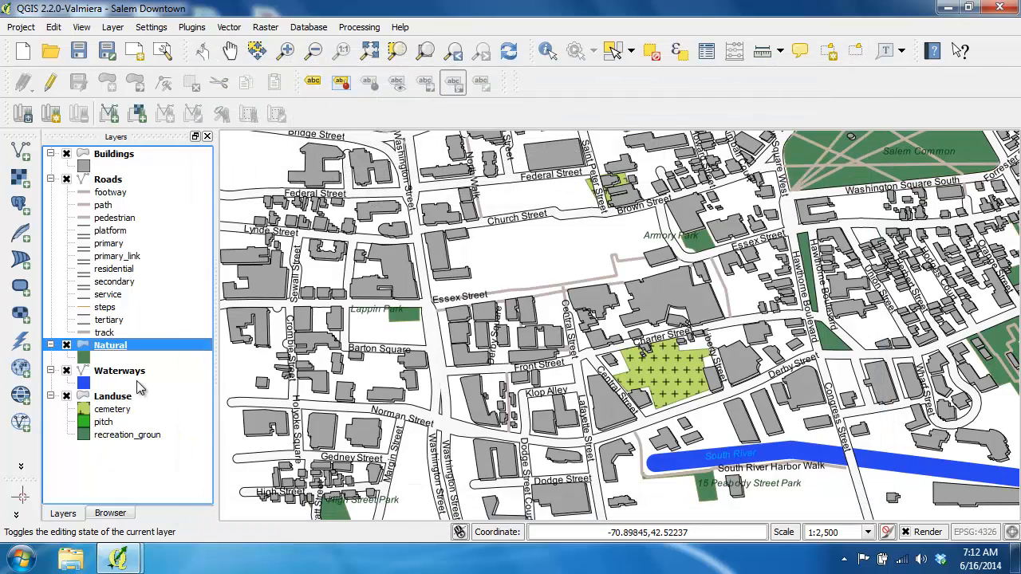
Make the Natural layer's label font size data-defined by the LFontSize field and apply the label settings.
double_click(109, 346)
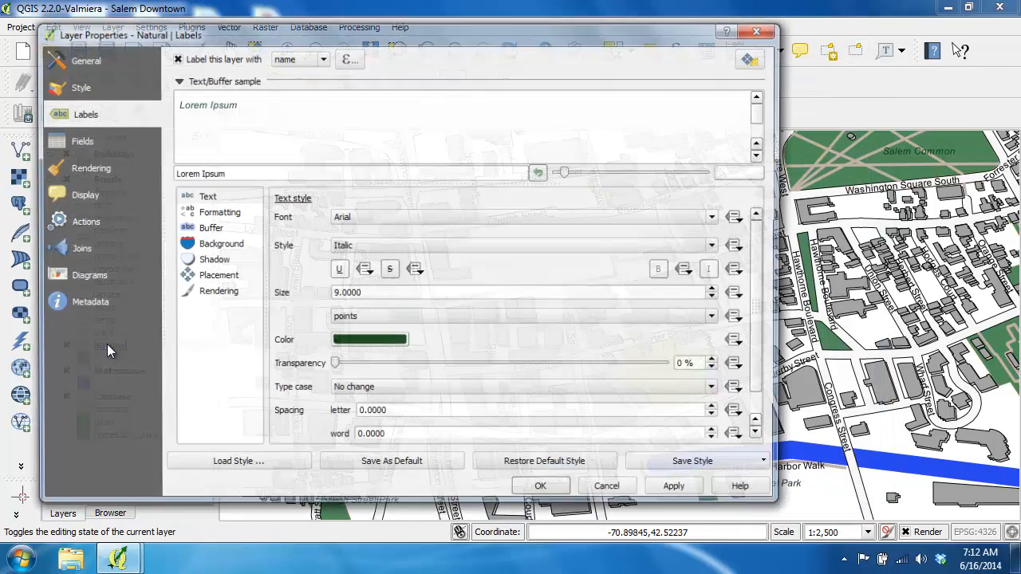
left_click(202, 201)
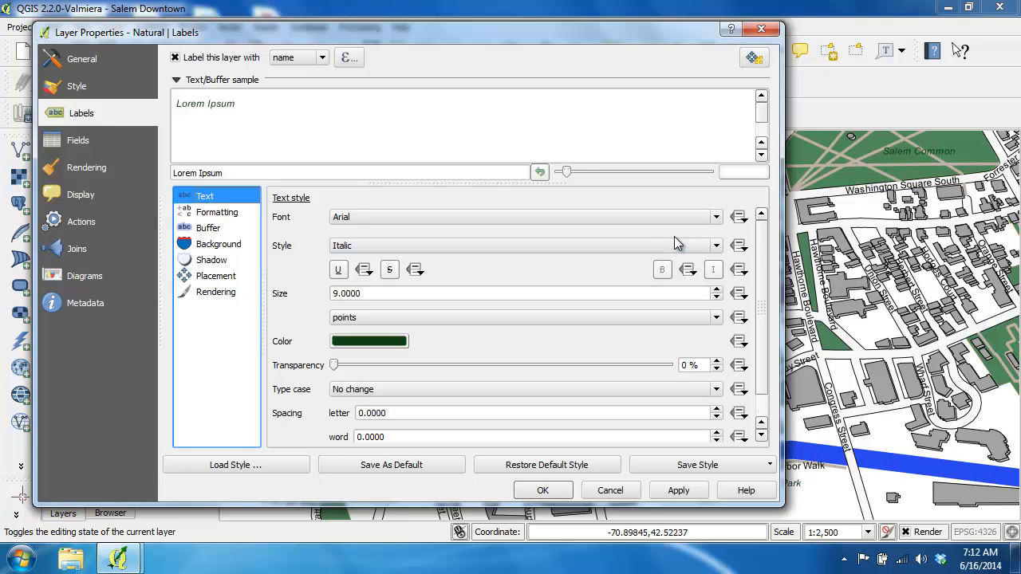
left_click(739, 294)
mouse_move(833, 374)
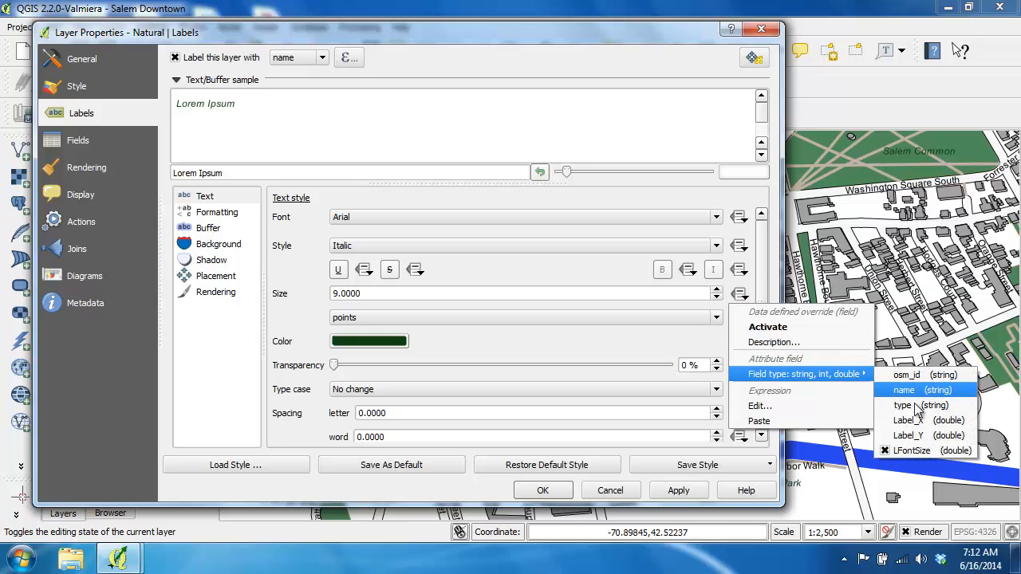
left_click(885, 451)
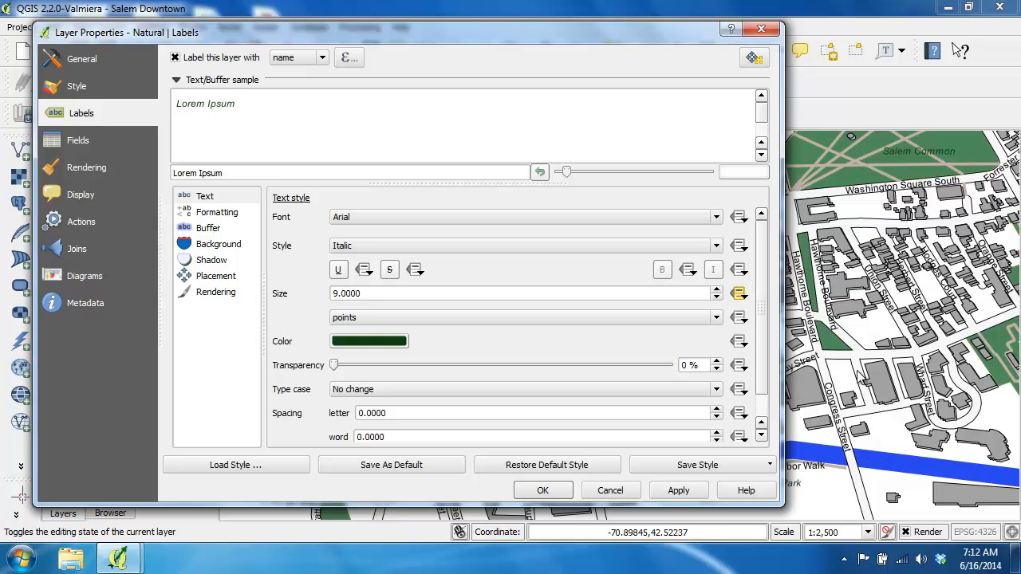
left_click(740, 293)
mouse_move(809, 375)
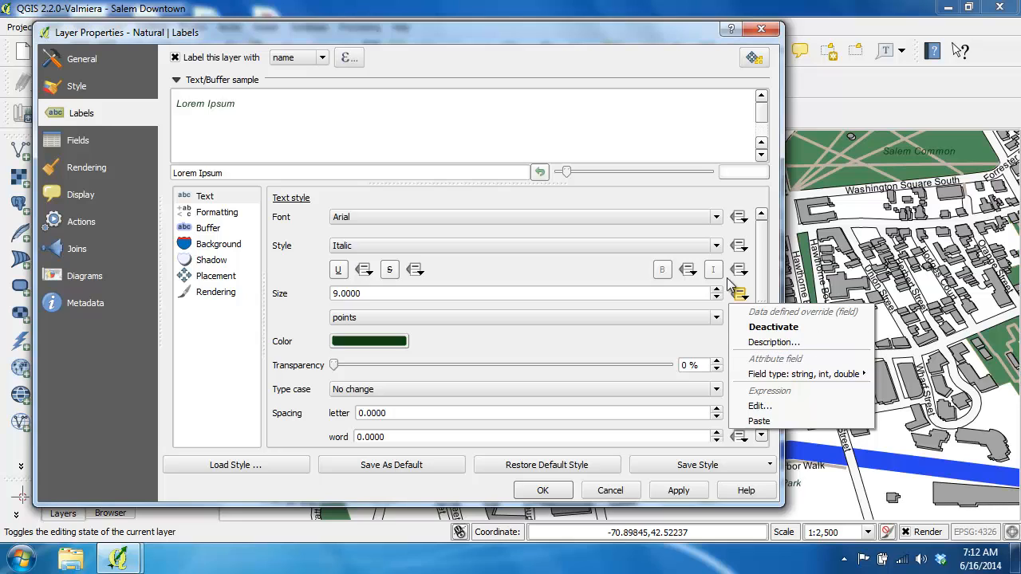
left_click(755, 294)
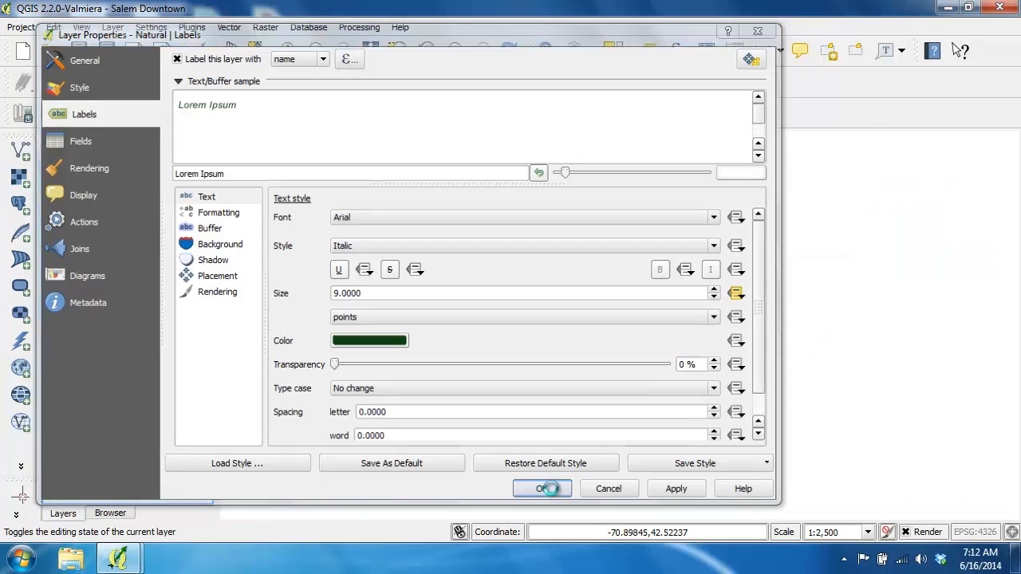
left_click(542, 490)
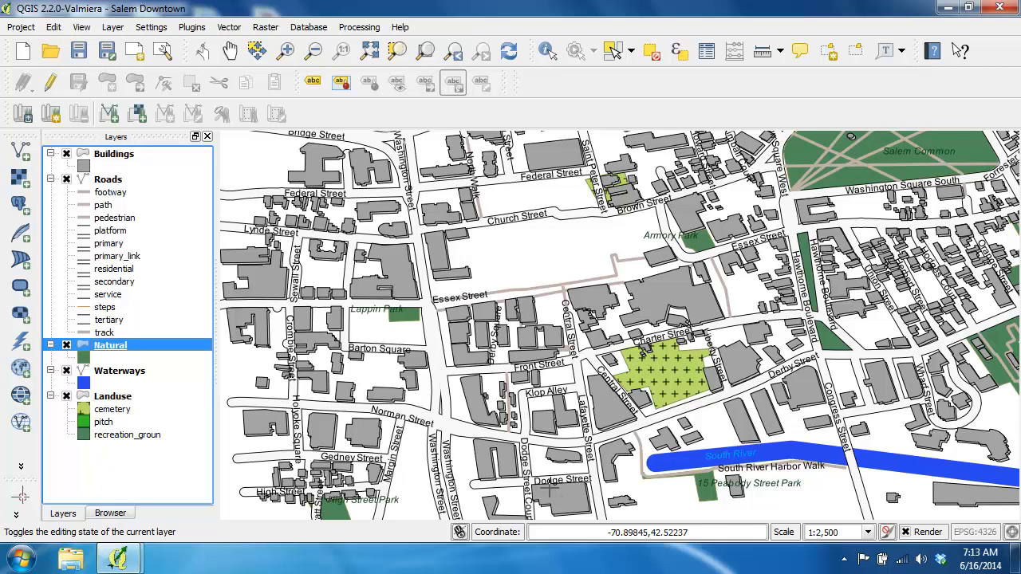
Set the Natural layer's labels to wrap on the character sequence \n.
double_click(111, 346)
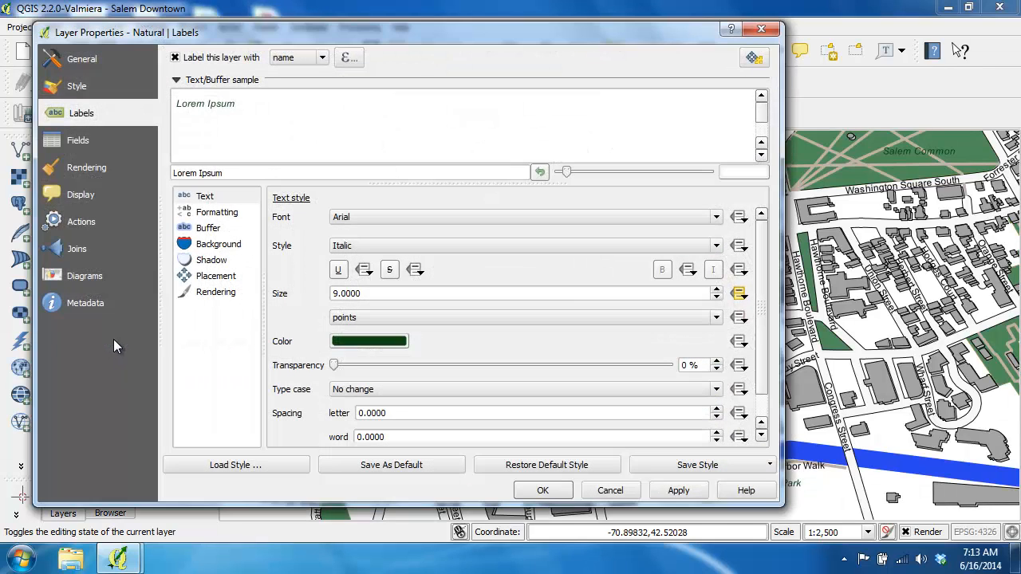
left_click(221, 218)
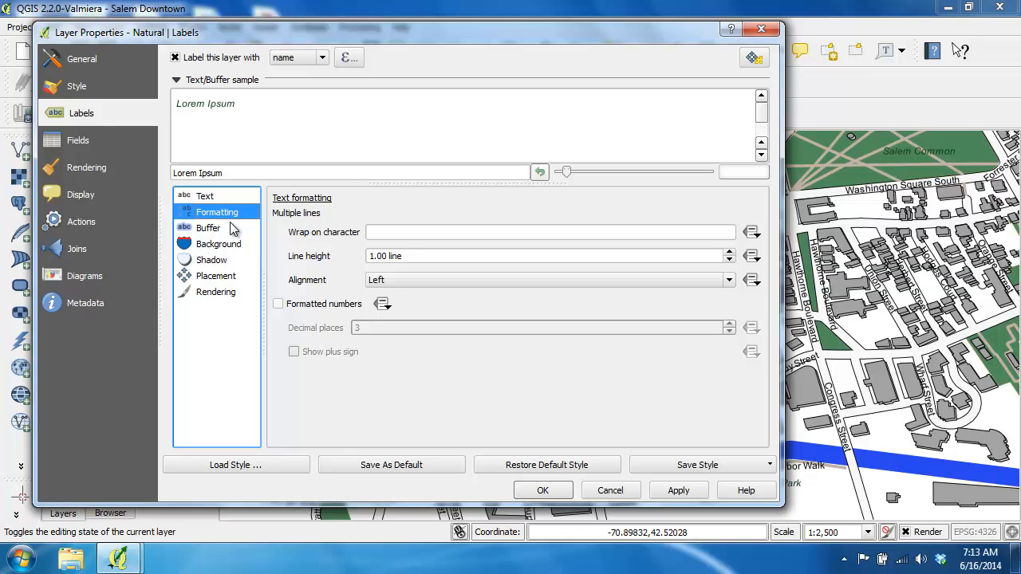
left_click(390, 234)
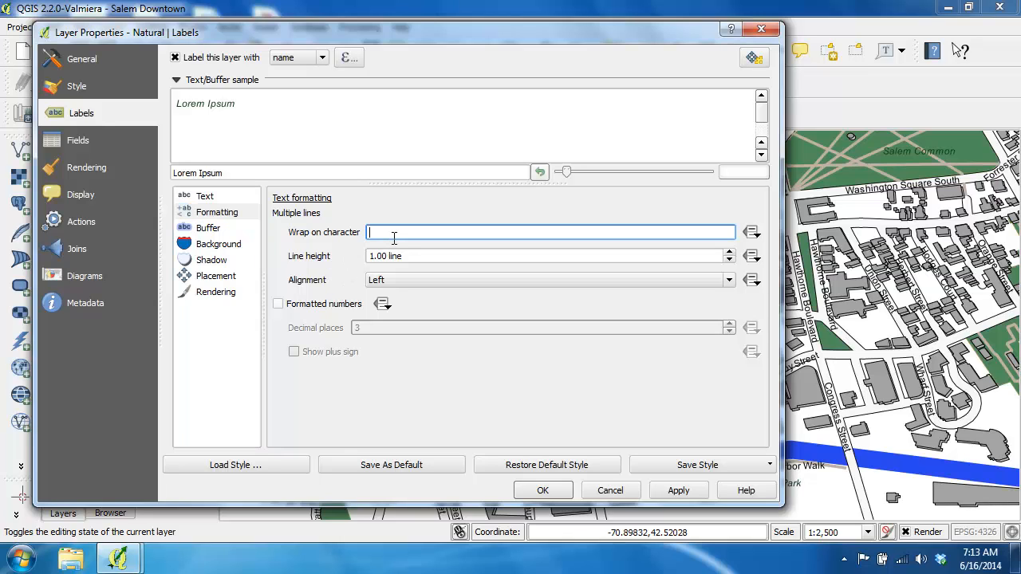
type("\\n")
left_click(543, 491)
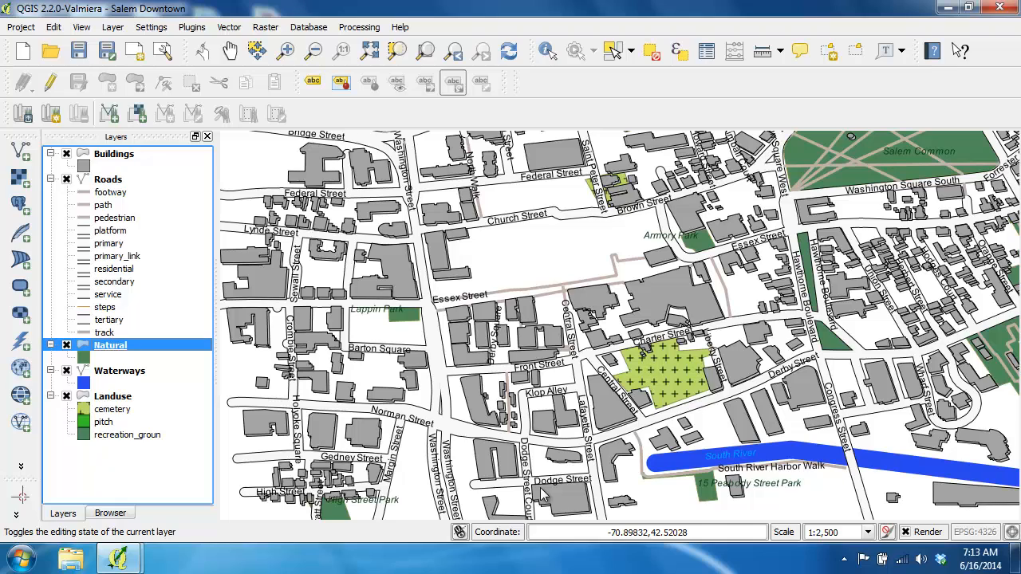
Start editing the Natural layer and change the Lappin Park label's text to Lappin\nPark with font size 7.
left_click(56, 91)
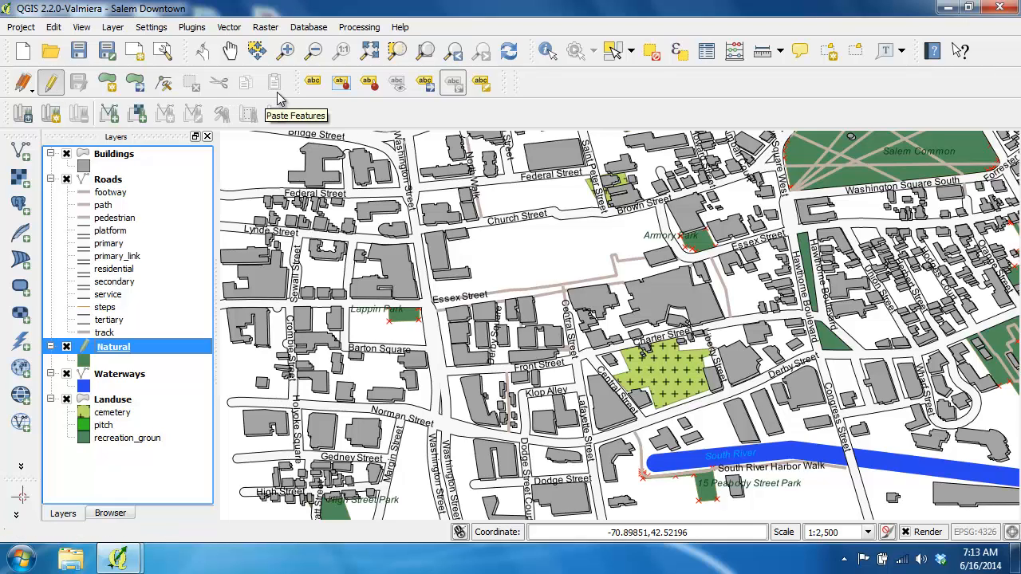
left_click(481, 83)
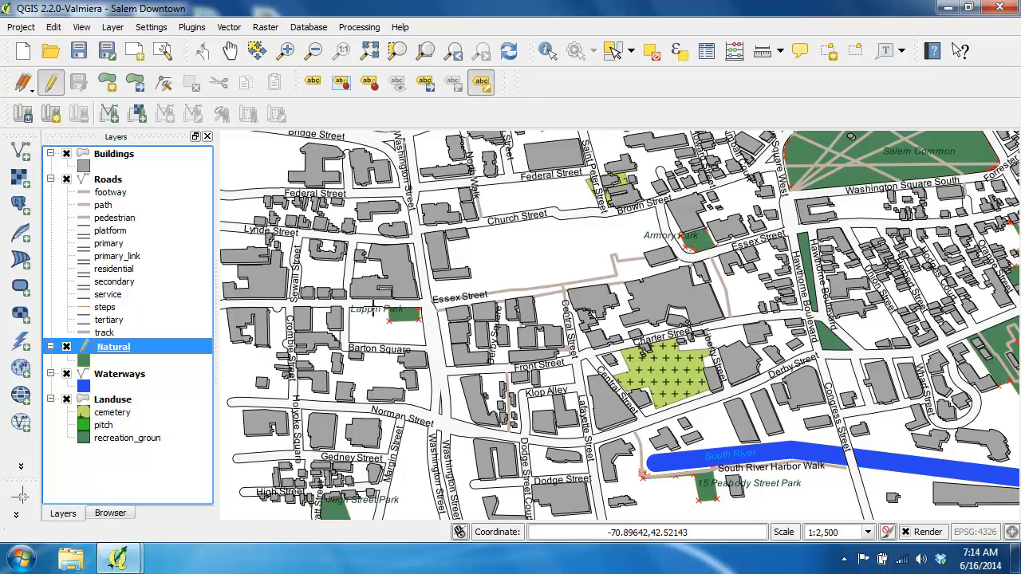
left_click(368, 312)
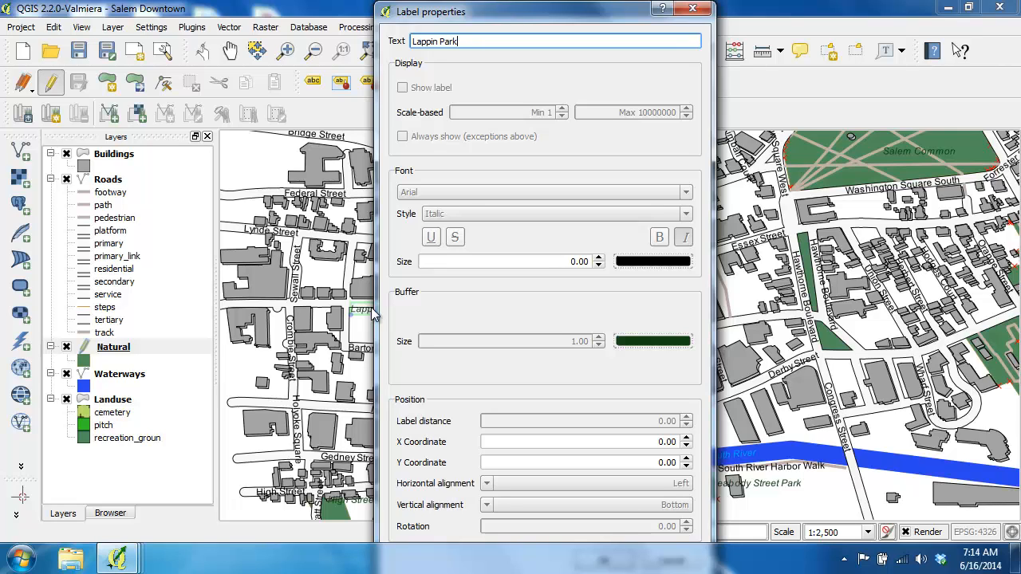
left_click(437, 41)
key("BackSpace")
type("\\n")
left_click(575, 262)
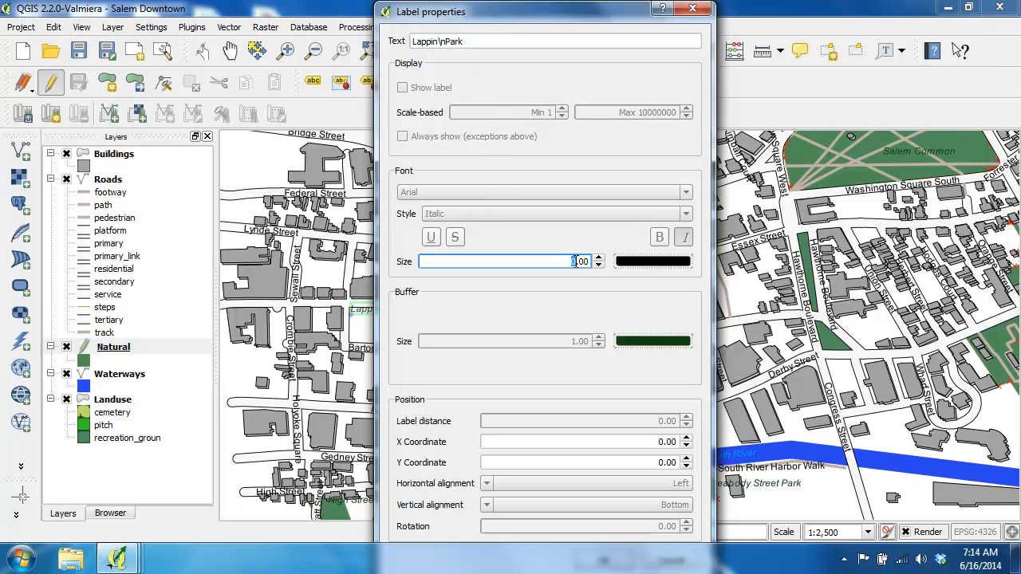
type("7")
mouse_move(602, 2)
left_mouse_down()
mouse_move(600, 74)
mouse_move(606, 20)
left_mouse_up()
left_click(599, 490)
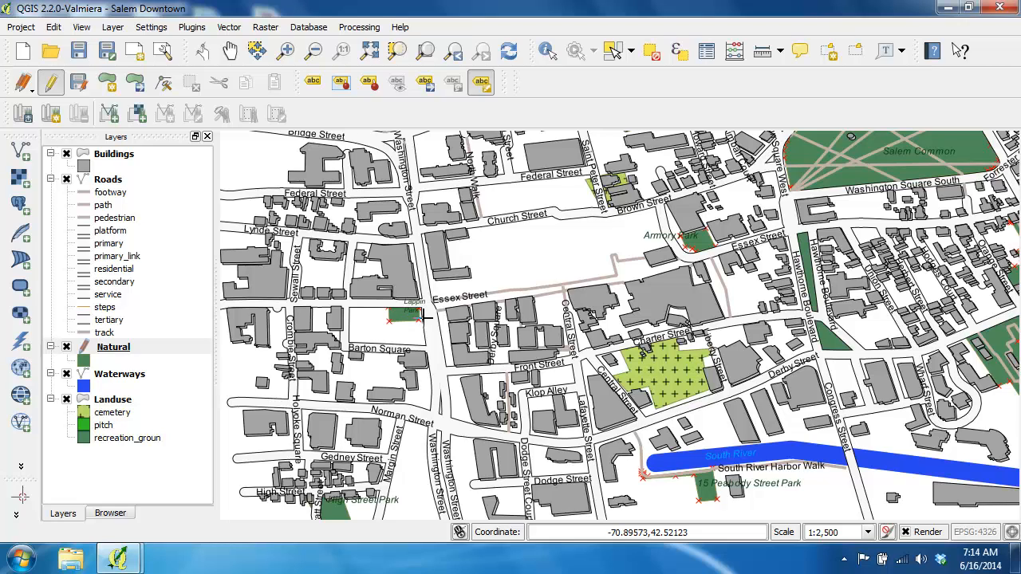
Move the two-line Lappin Park label onto its green park polygon, and stop editing the Natural layer, saving the changes.
left_click(425, 81)
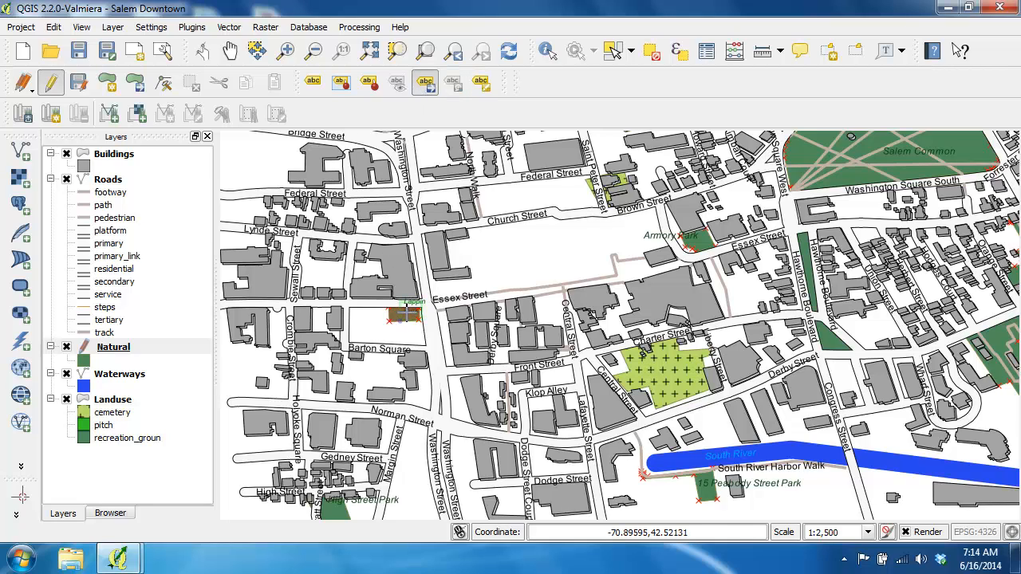
left_click_drag(405, 317, 406, 325)
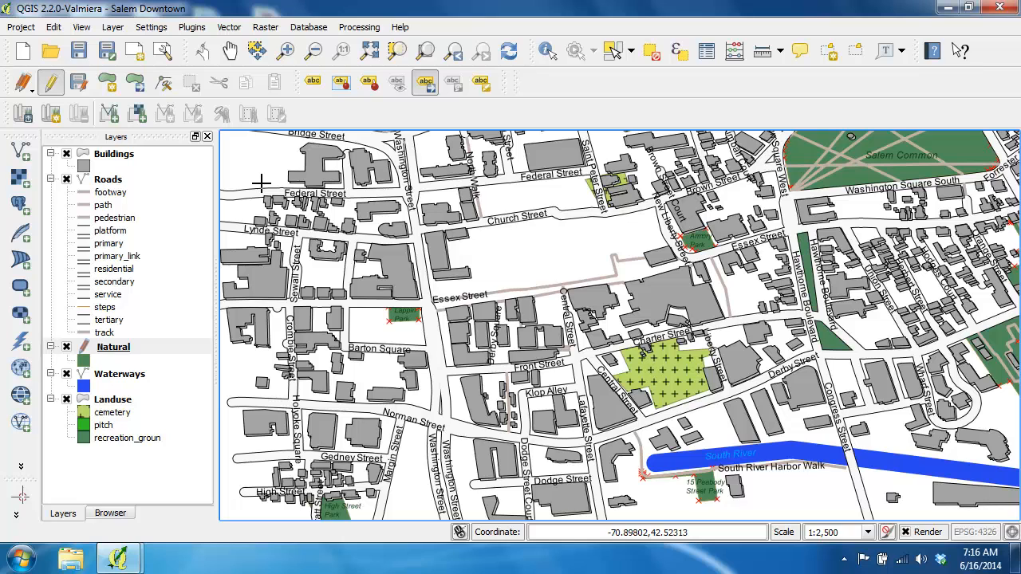
left_click(51, 82)
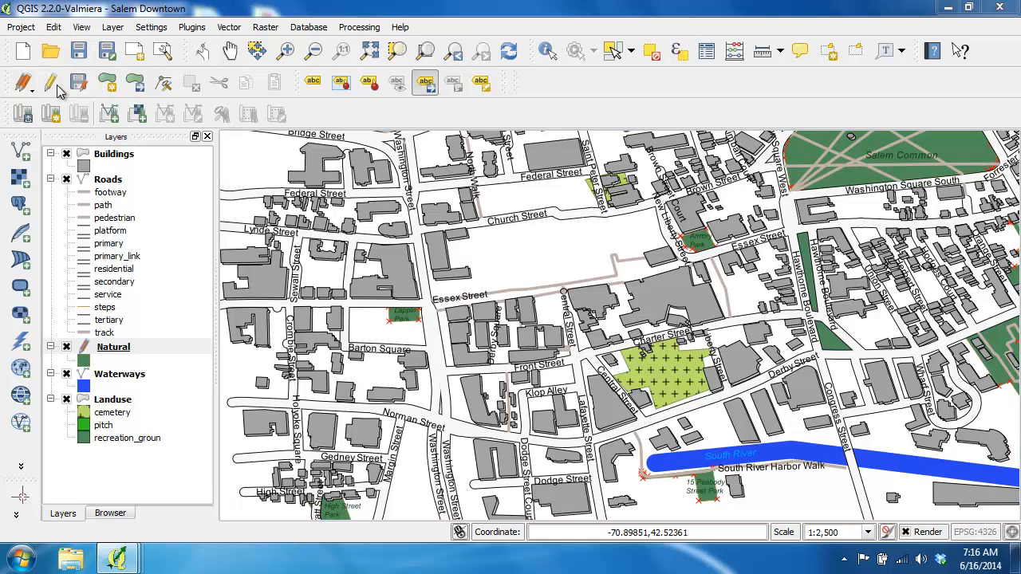
left_click(438, 287)
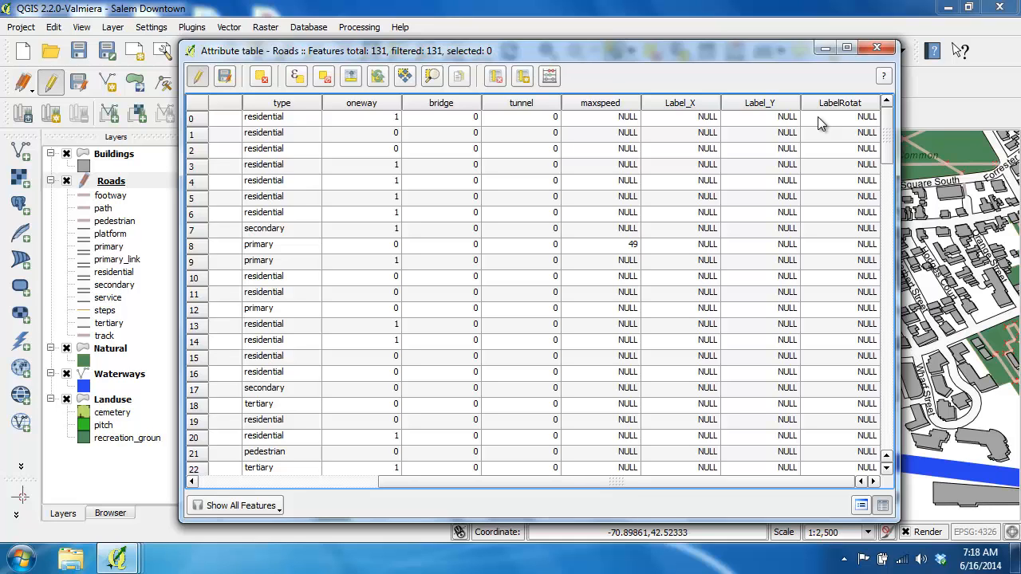
Close the Roads attribute table and set the Roads labels to wrap on the character sequence \n.
left_click(876, 48)
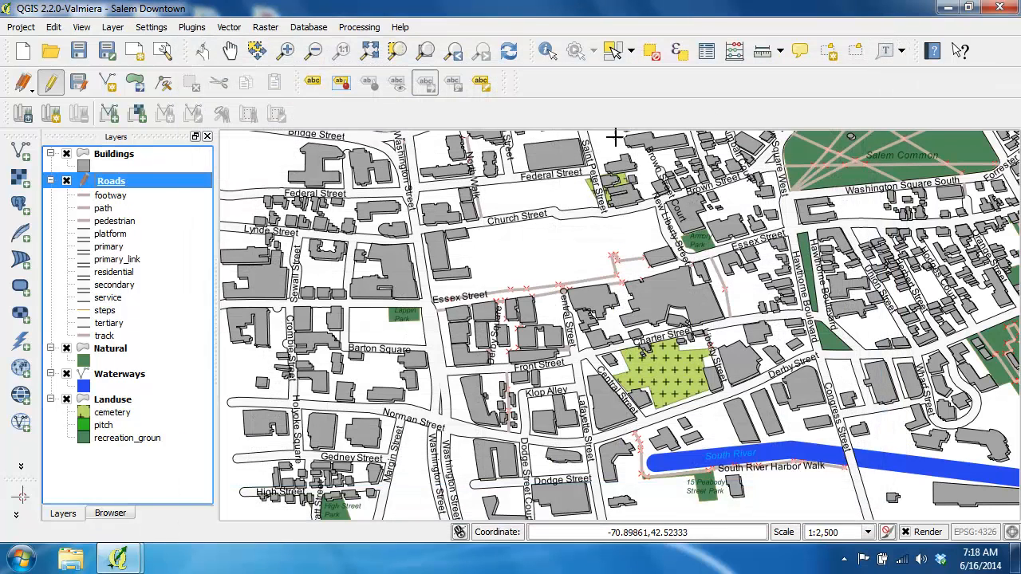
double_click(124, 183)
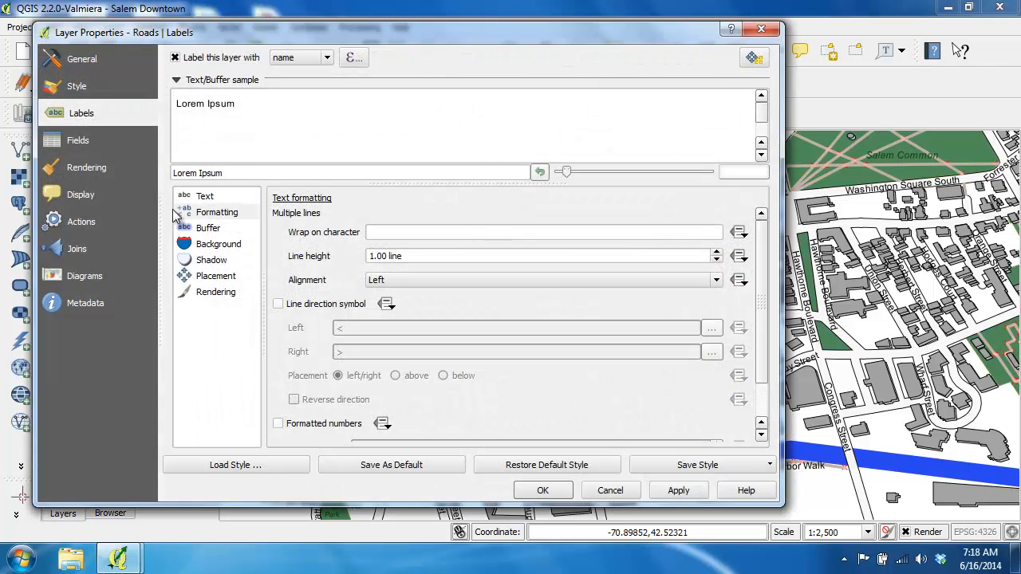
left_click(201, 215)
left_click(379, 232)
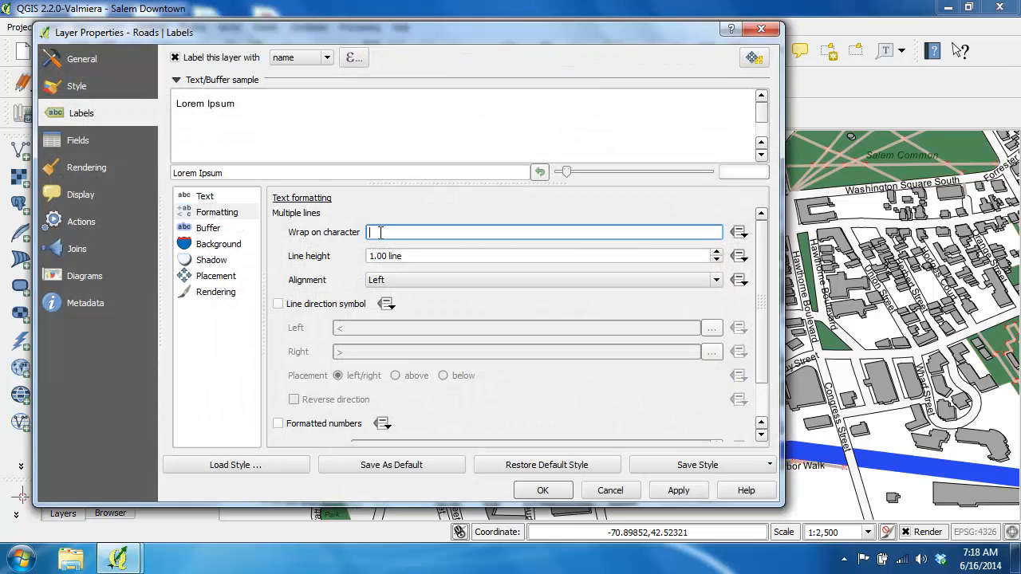
type("\\n")
Add a whole number column of width 1 named LVisibilit to the Roads layer with the comment "Label's Visibility".
left_click(91, 133)
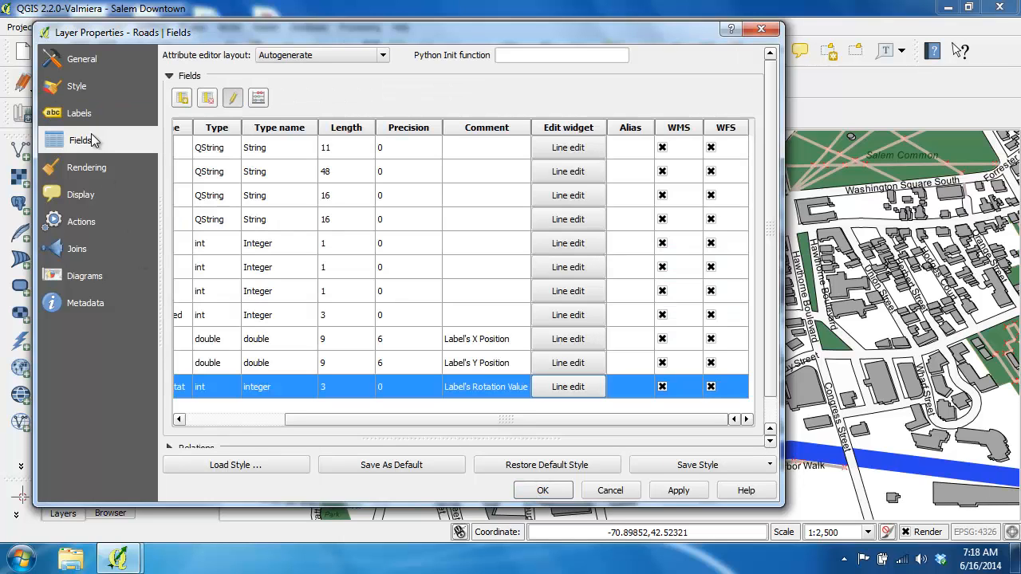
left_click(182, 98)
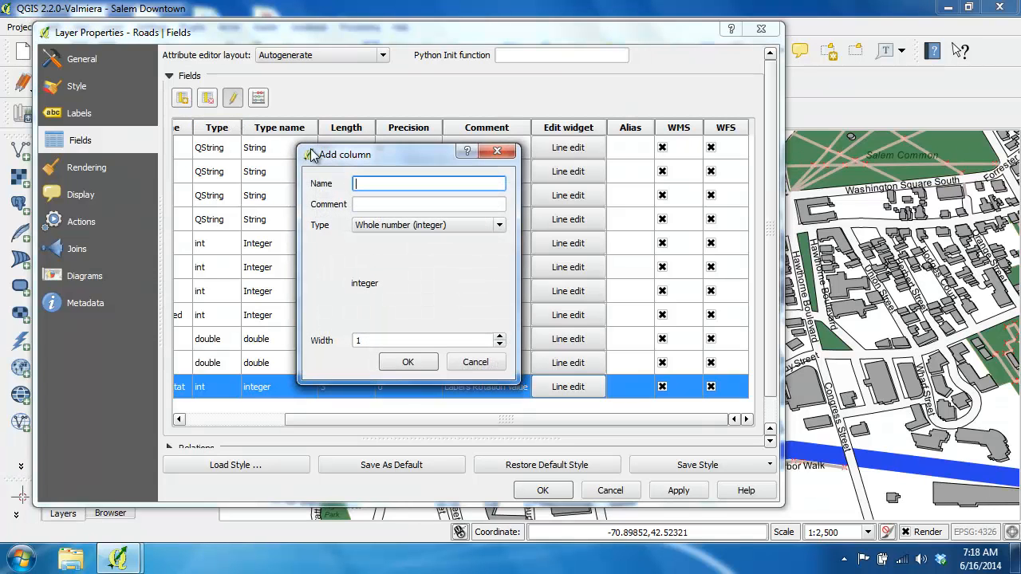
type("isibilit")
key("Tab")
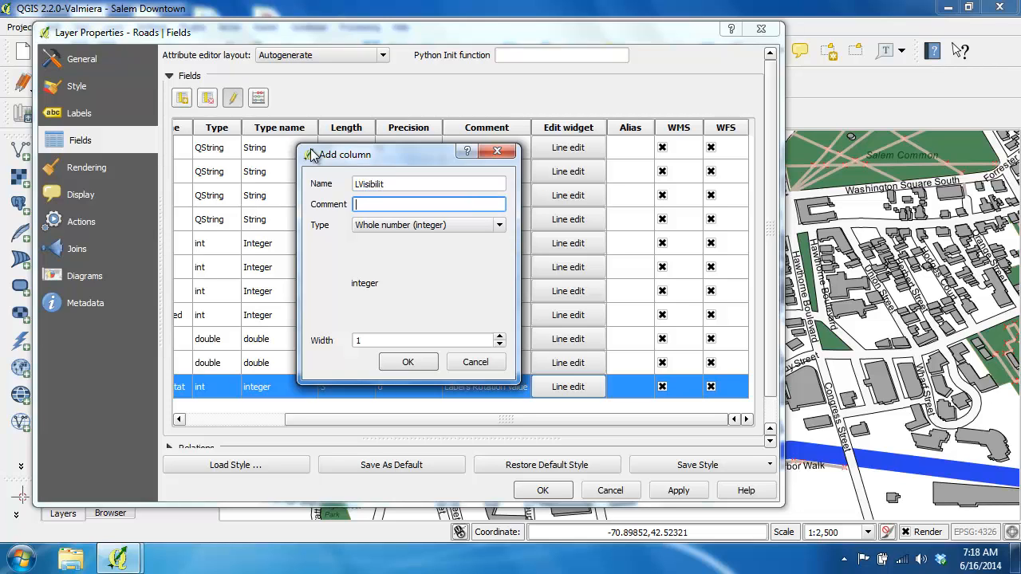
type("Label's Visibility")
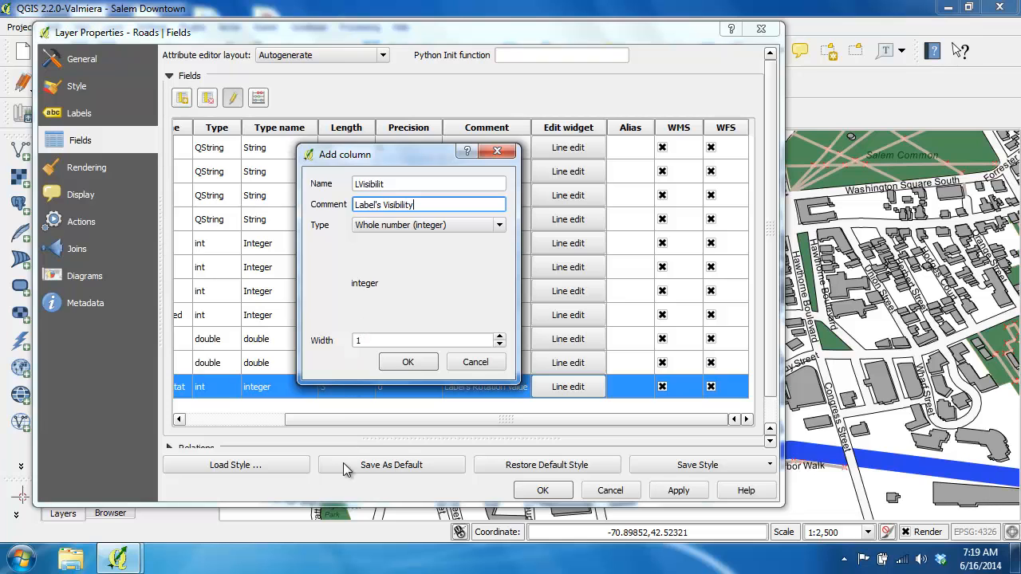
left_click(407, 361)
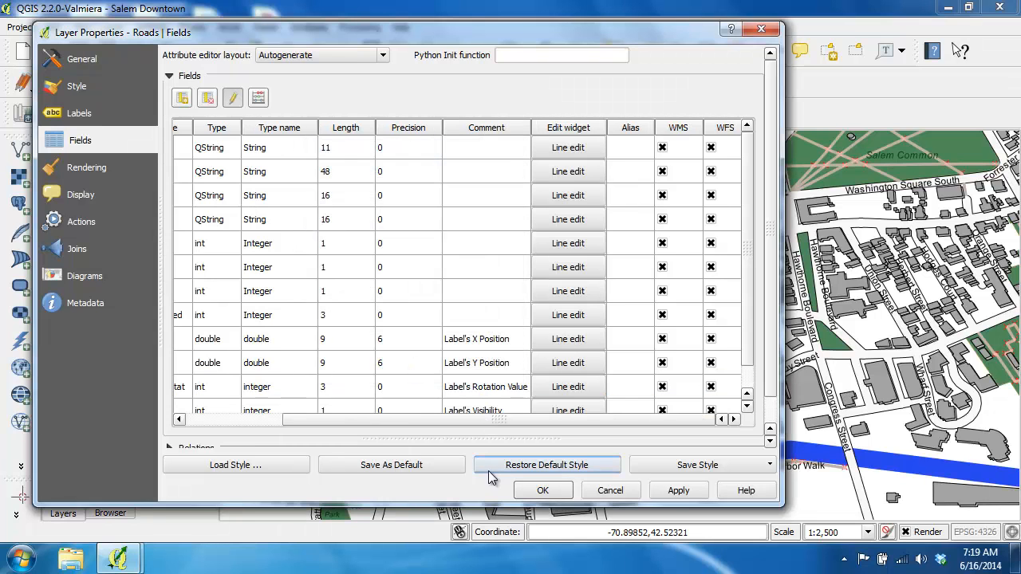
left_click(526, 490)
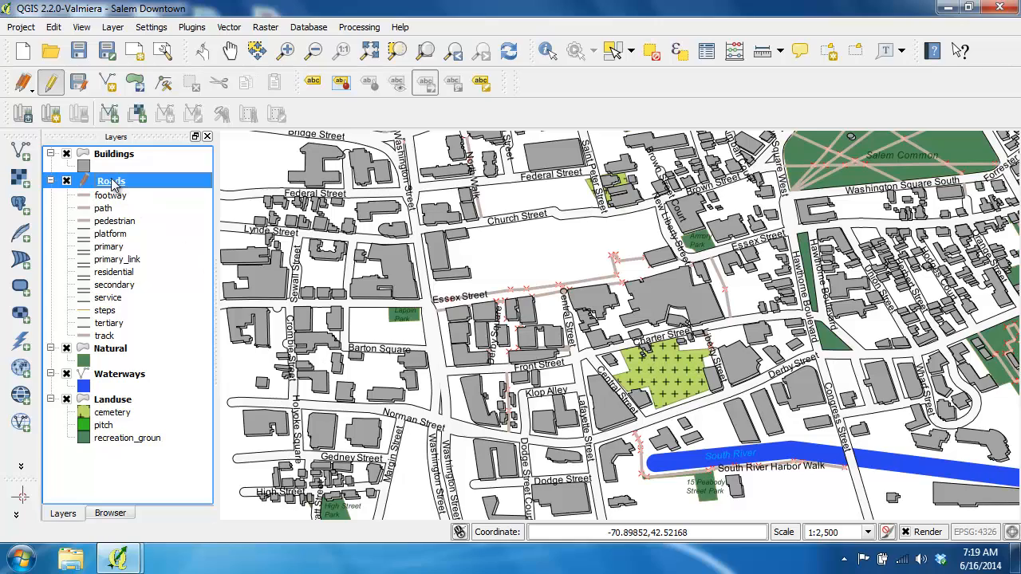
Check the last columns of the Roads attribute table for the LVisibilit field, and close the table.
right_click(112, 183)
left_click(169, 296)
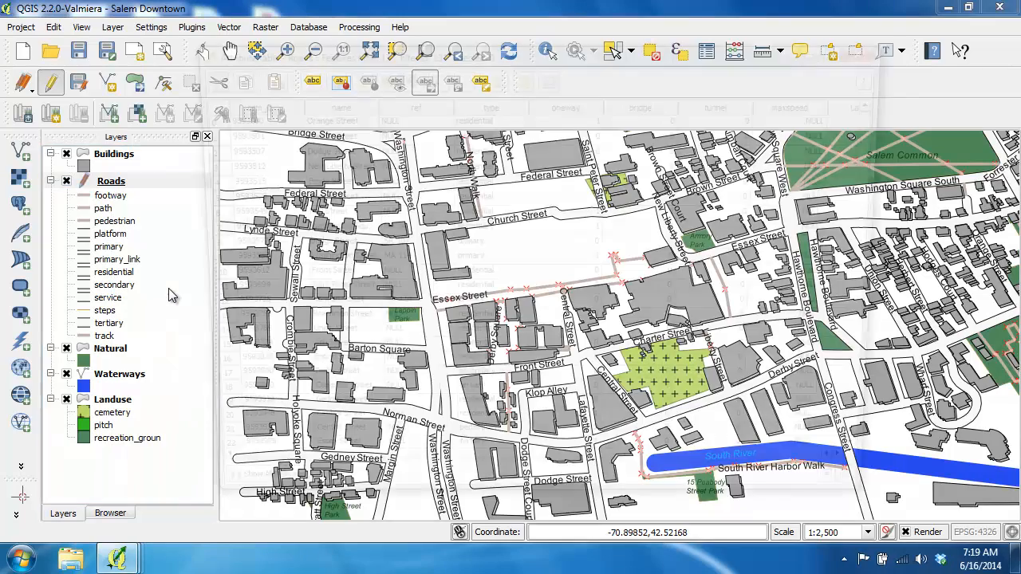
left_click_drag(582, 486, 826, 481)
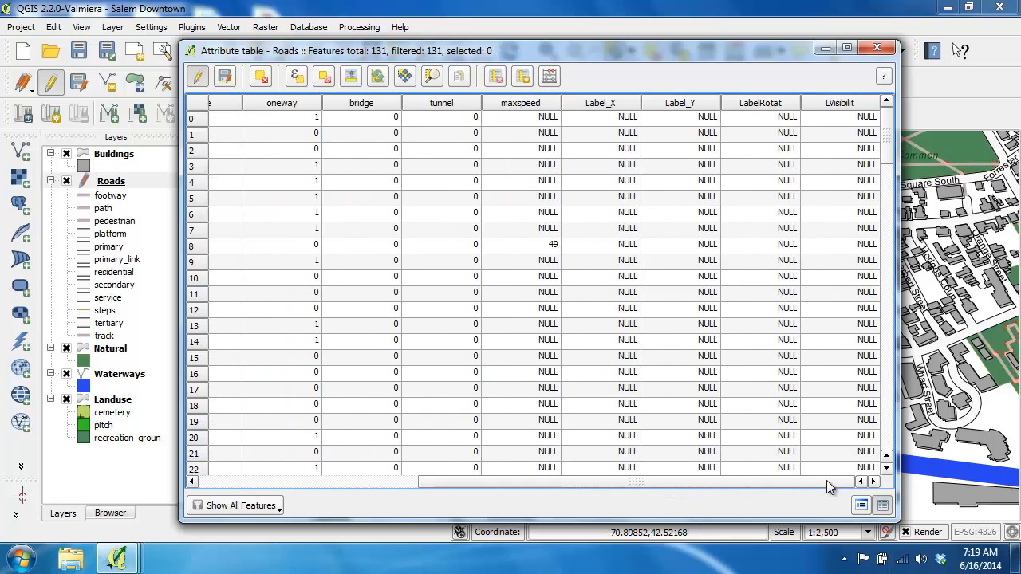
left_click(877, 48)
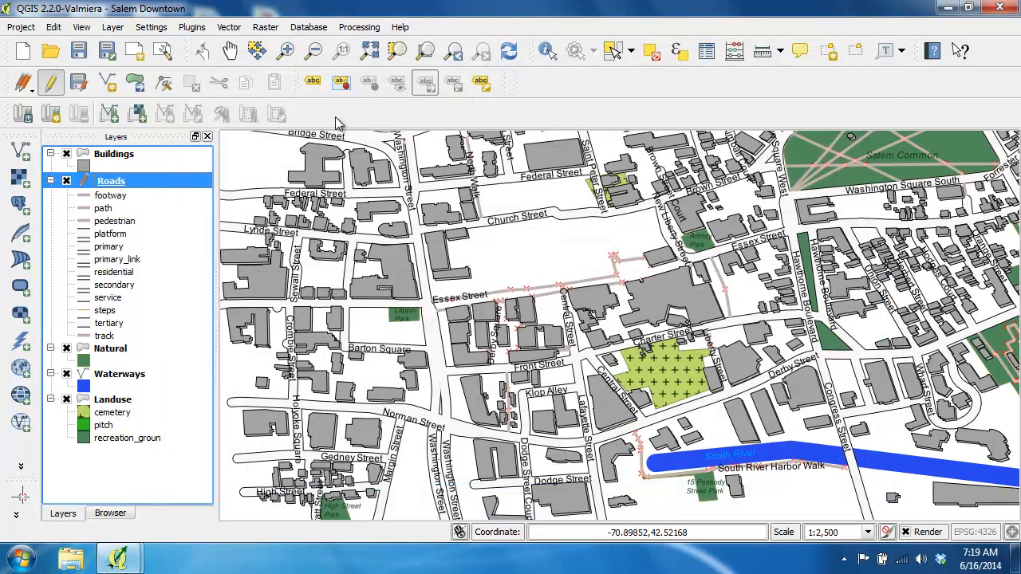
Read the data definition description of the Show label override in the Roads layer's label rendering options, and close the layer properties.
double_click(124, 181)
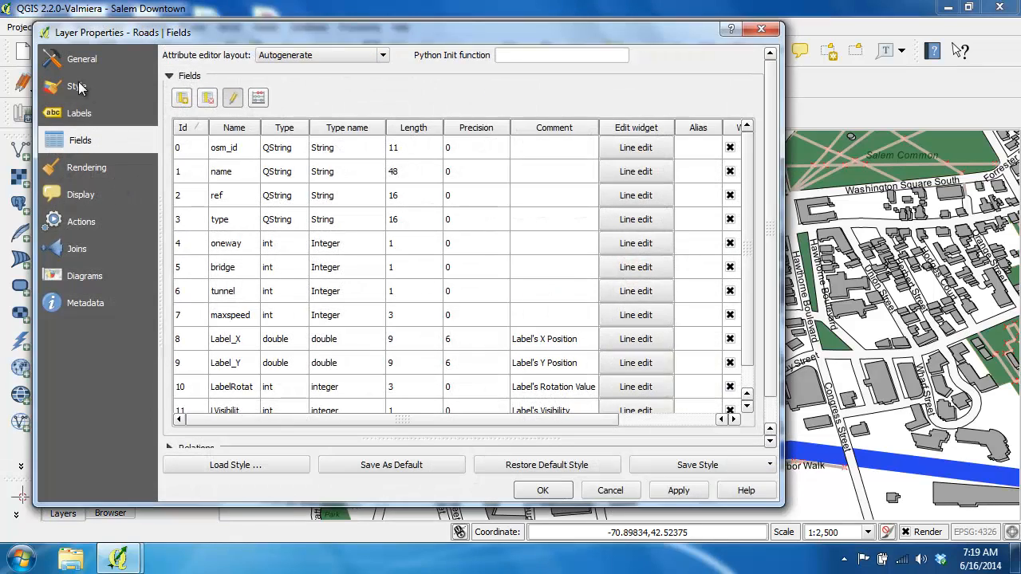
left_click(80, 109)
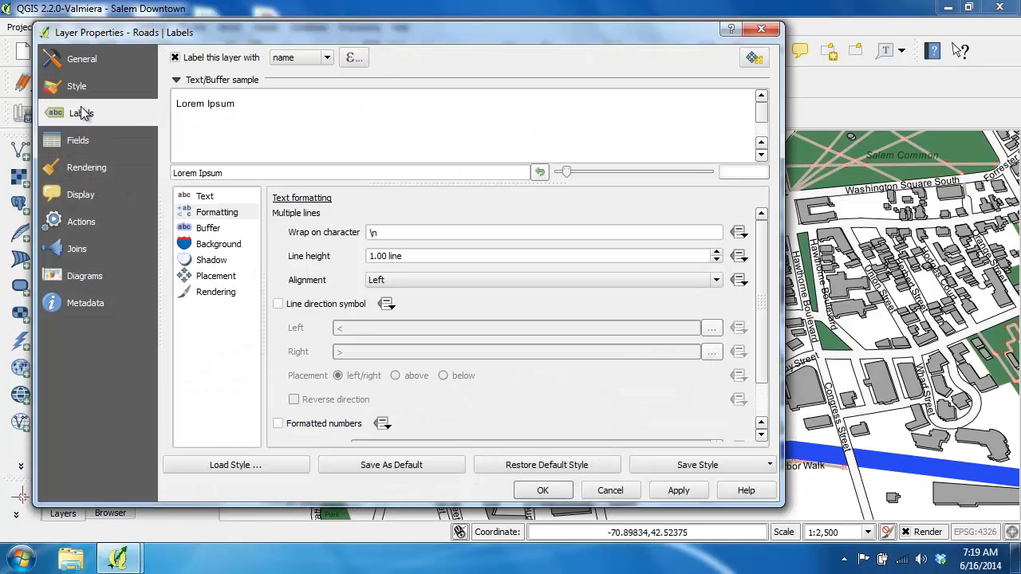
left_click(225, 292)
left_click_drag(761, 308, 761, 356)
left_click(348, 331)
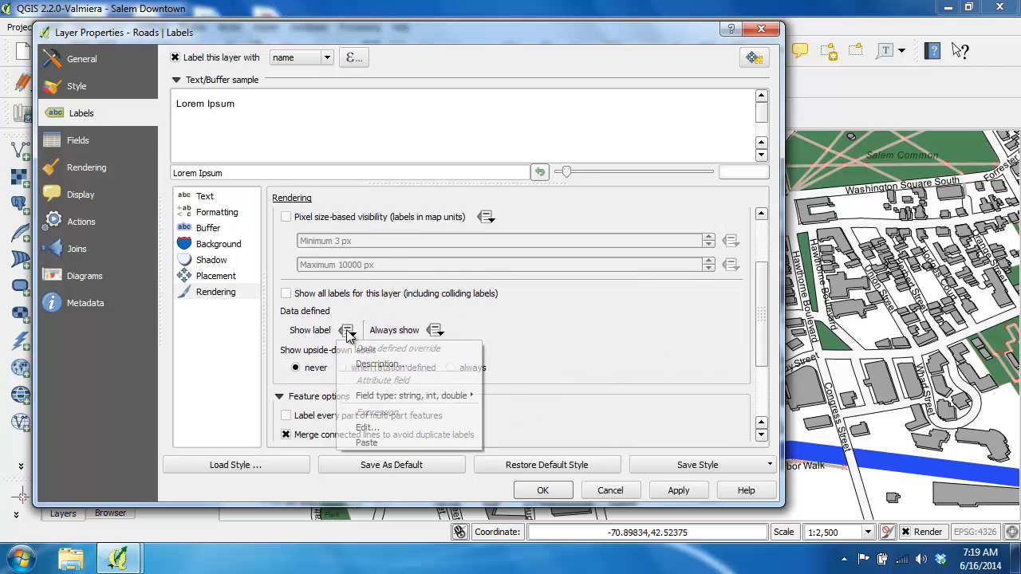
left_click(376, 362)
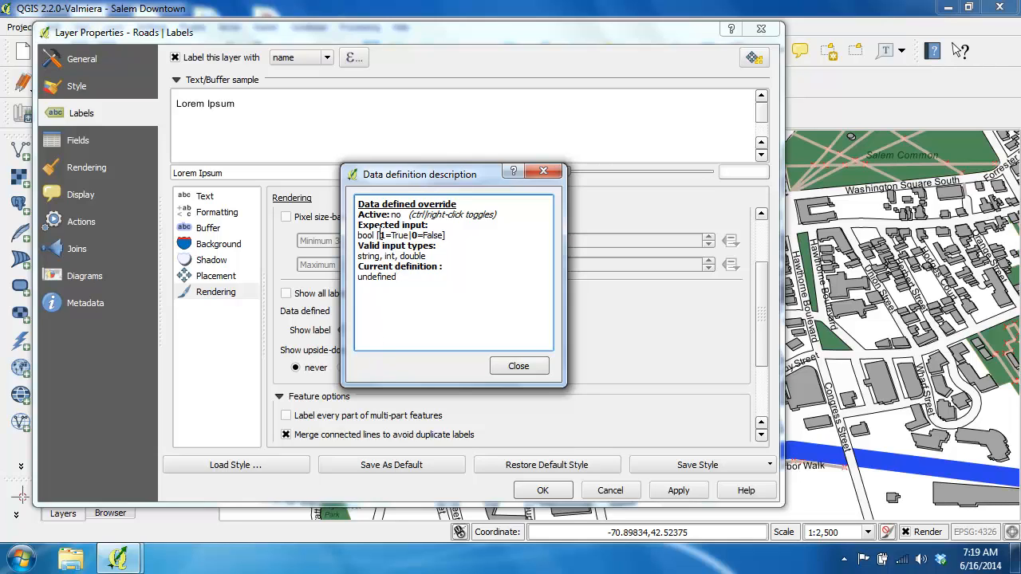
left_click_drag(380, 236, 433, 235)
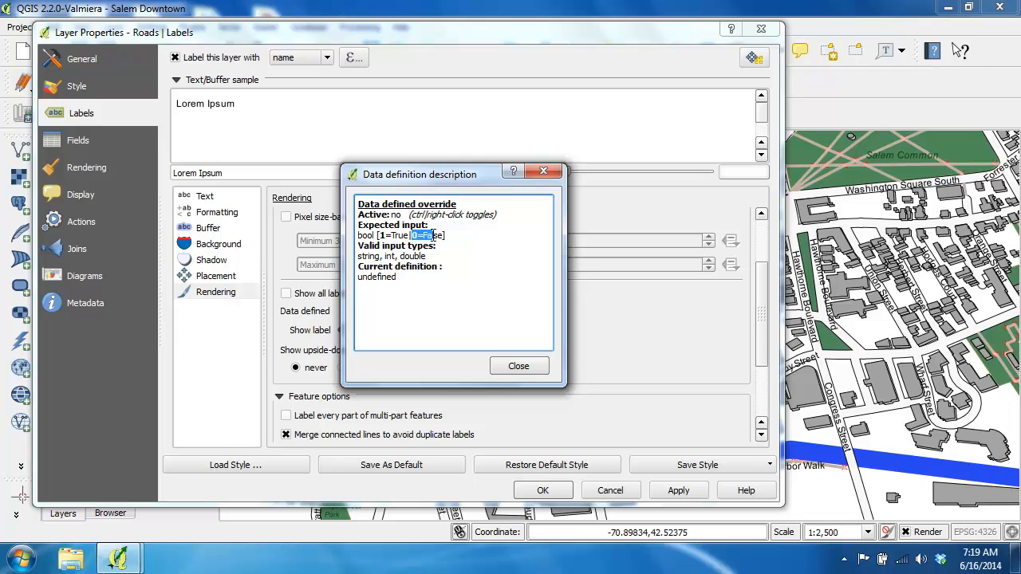
left_click(385, 256)
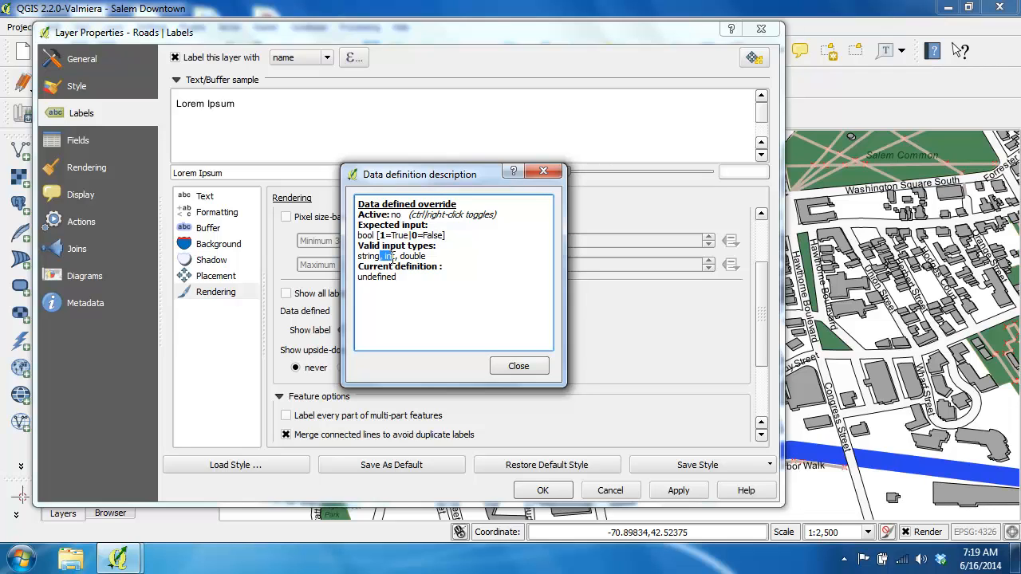
left_click(517, 372)
left_click(539, 489)
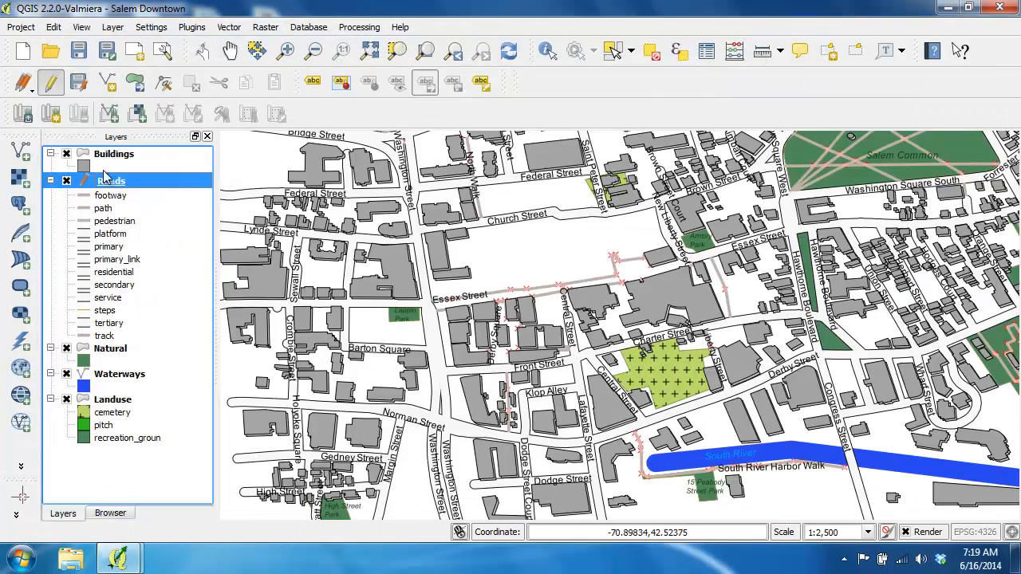
Fill the existing LVisibilit field of all Roads features with 1 using the field calculator, and close the attribute table.
right_click(112, 182)
left_click(156, 294)
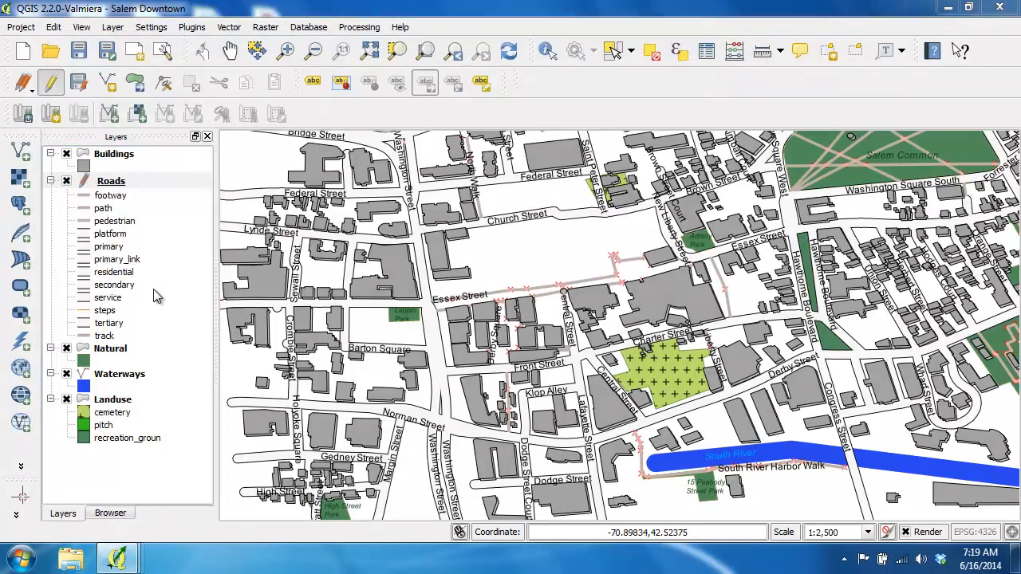
left_click_drag(503, 481, 768, 495)
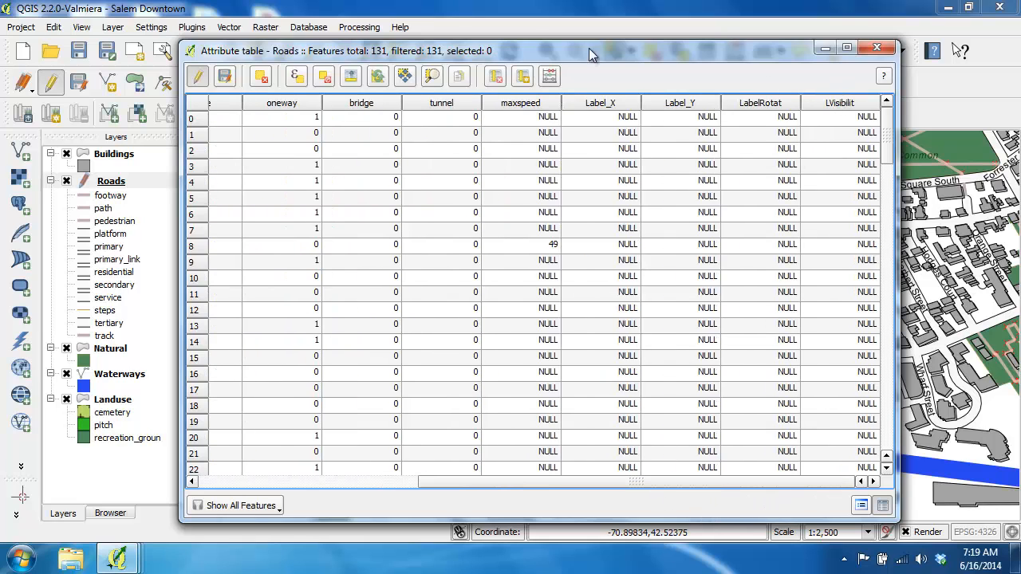
left_click(549, 78)
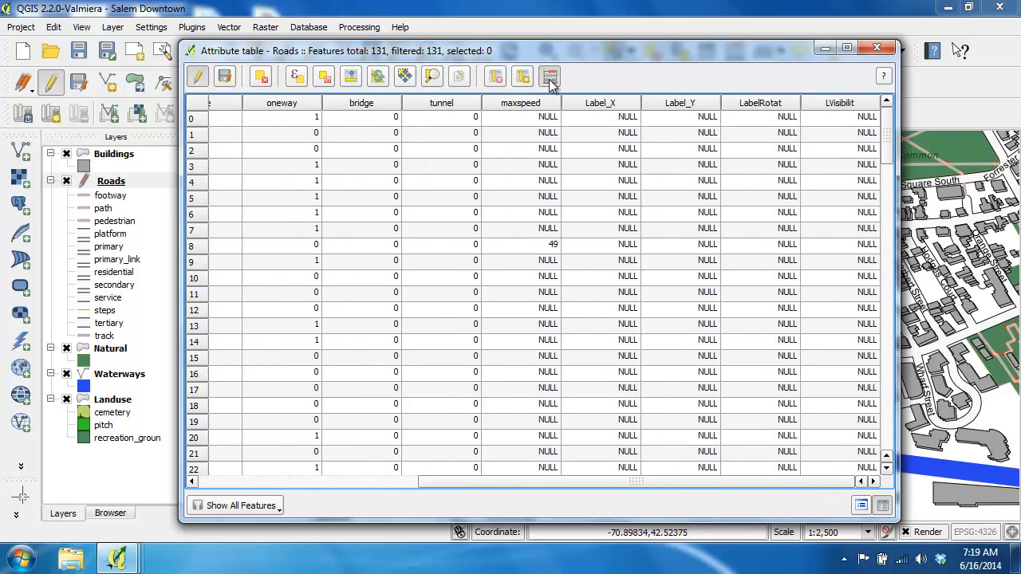
left_click(491, 68)
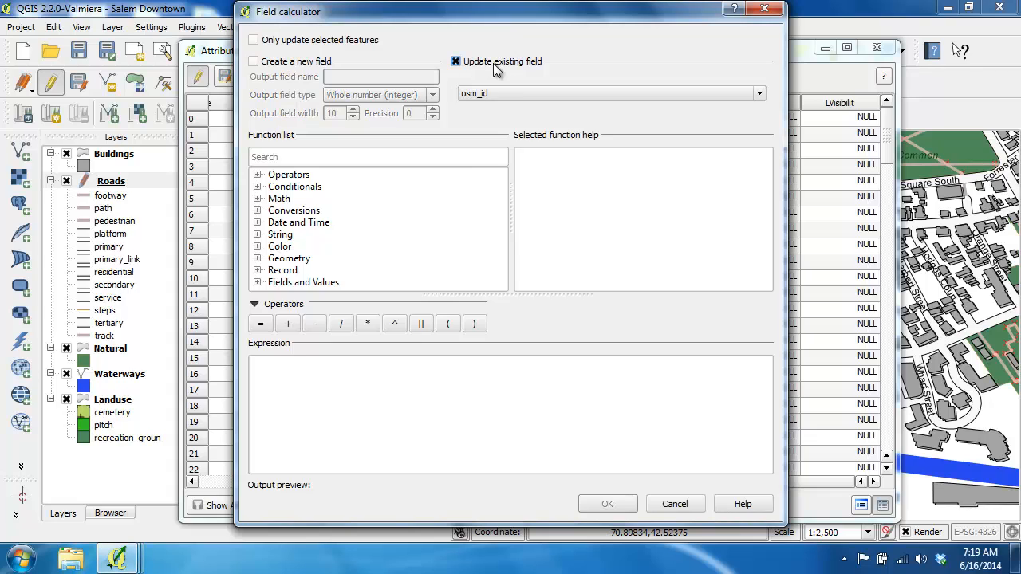
left_click(494, 94)
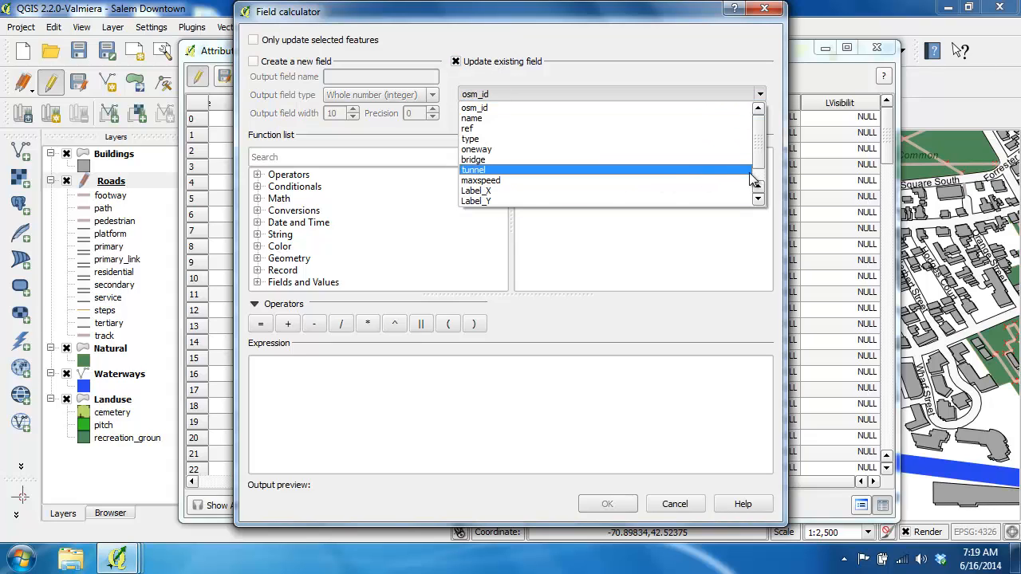
left_click_drag(761, 158, 762, 175)
left_click(584, 201)
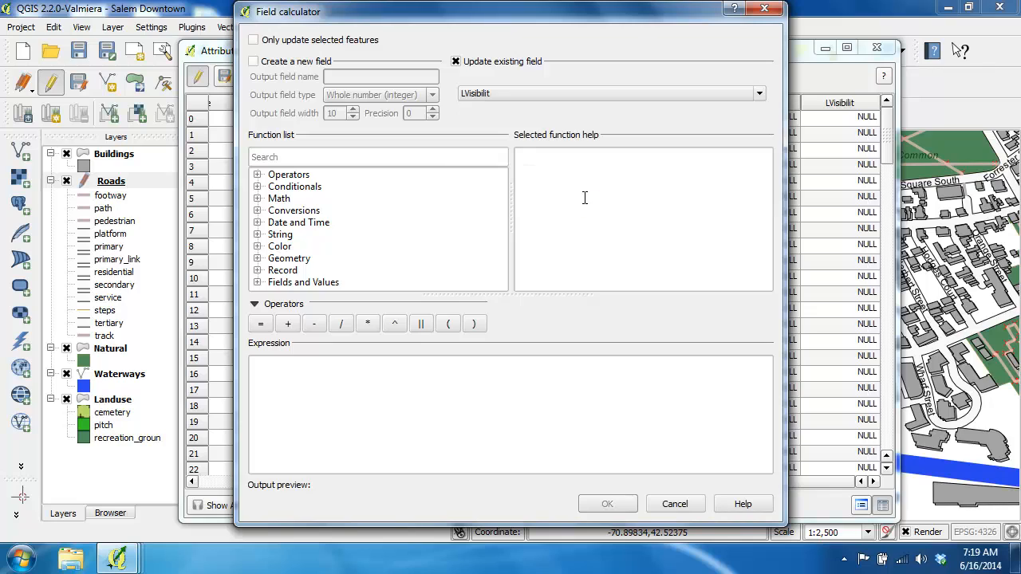
left_click(443, 387)
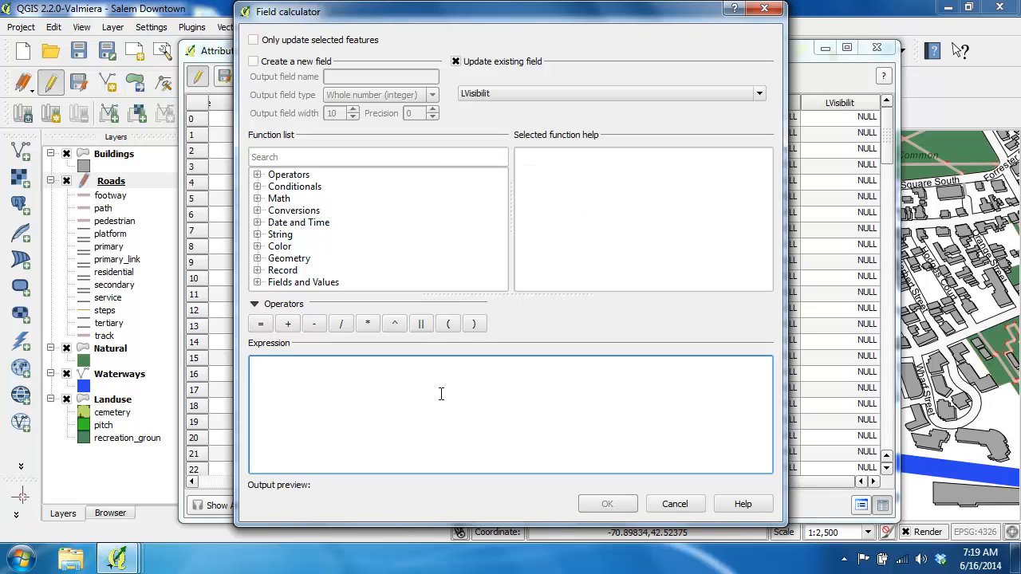
type("1")
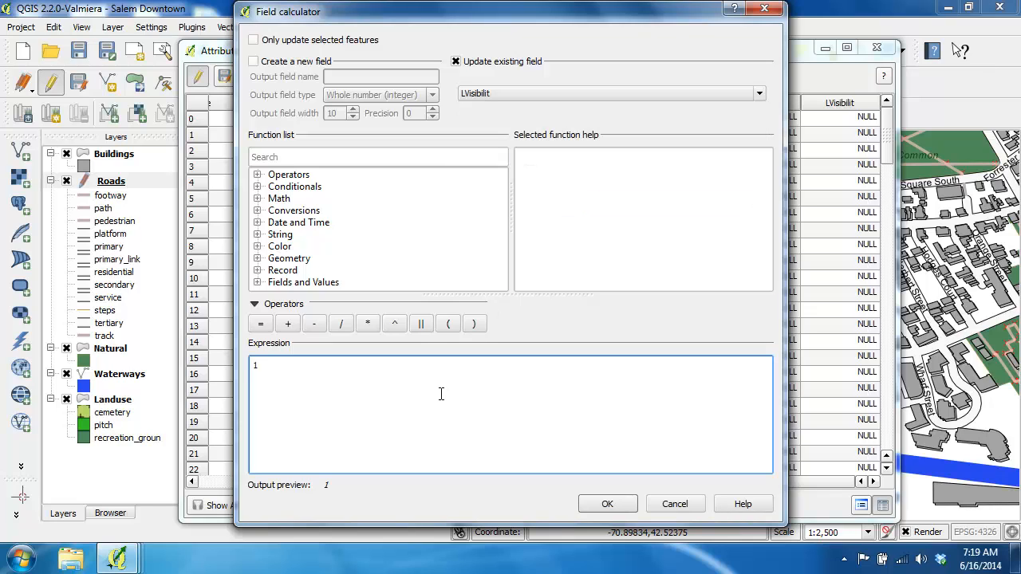
left_click(589, 504)
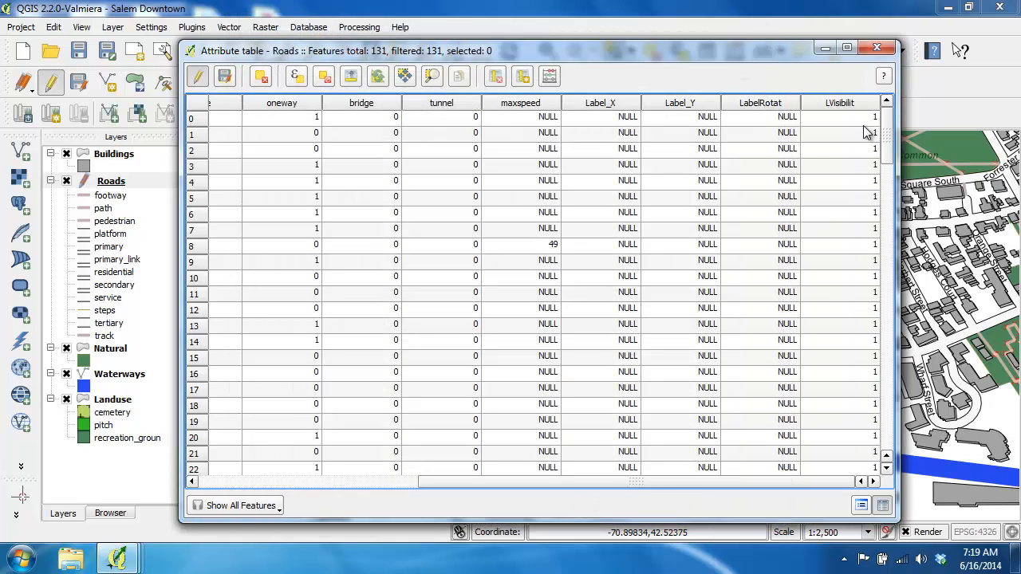
mouse_move(883, 121)
left_mouse_down()
mouse_move(887, 195)
mouse_move(888, 127)
left_mouse_up()
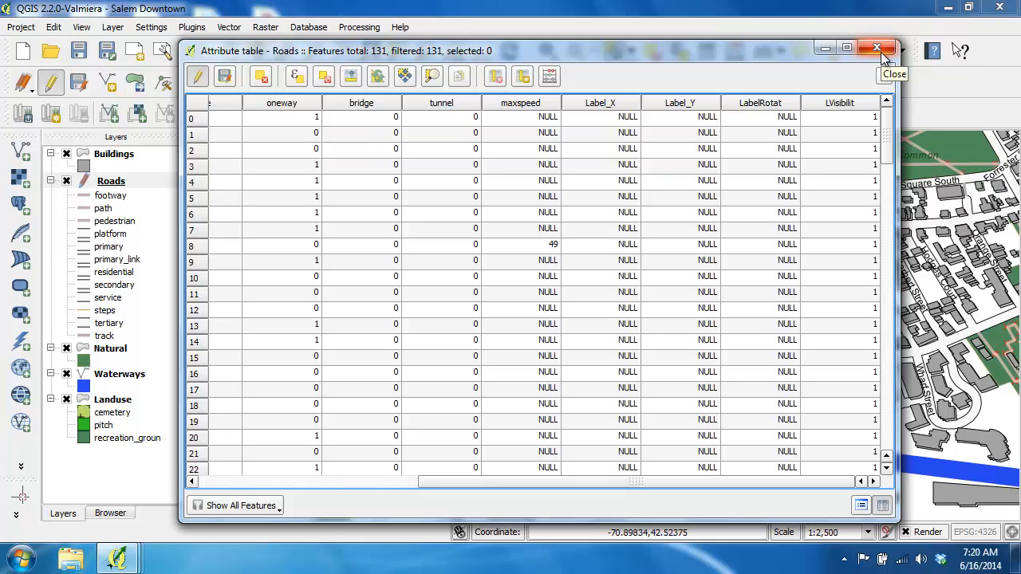
left_click(879, 50)
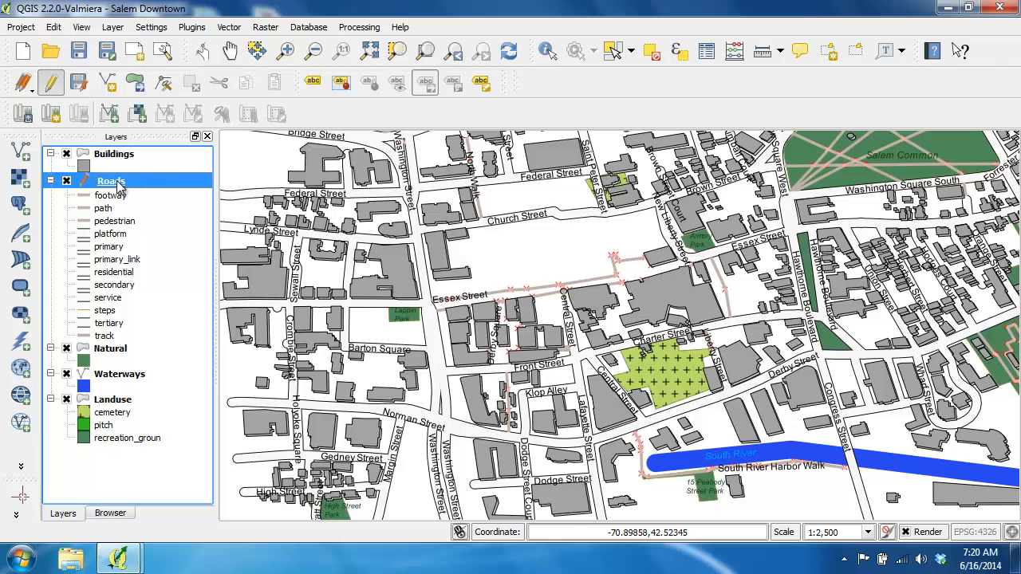
Define the Roads labels' X coordinate from the Label_X field and their Y coordinate from the Label_Y field.
double_click(112, 182)
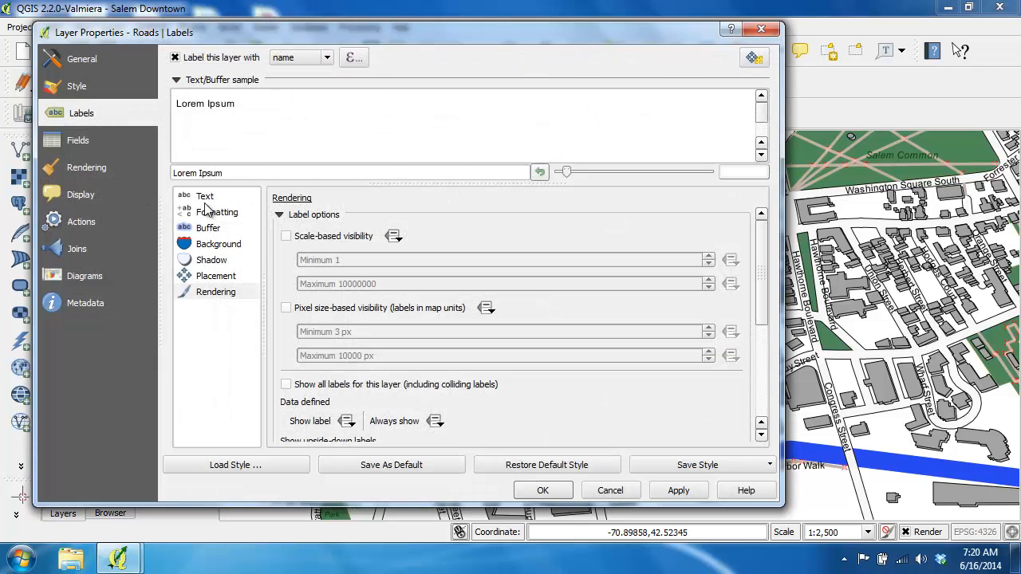
left_click(223, 279)
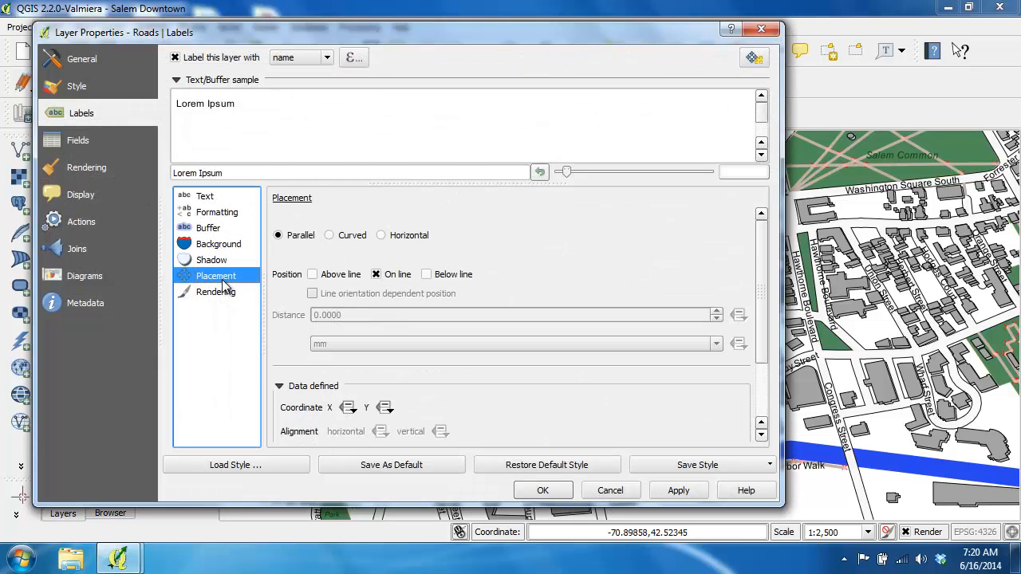
scroll(766, 301, "down", 3)
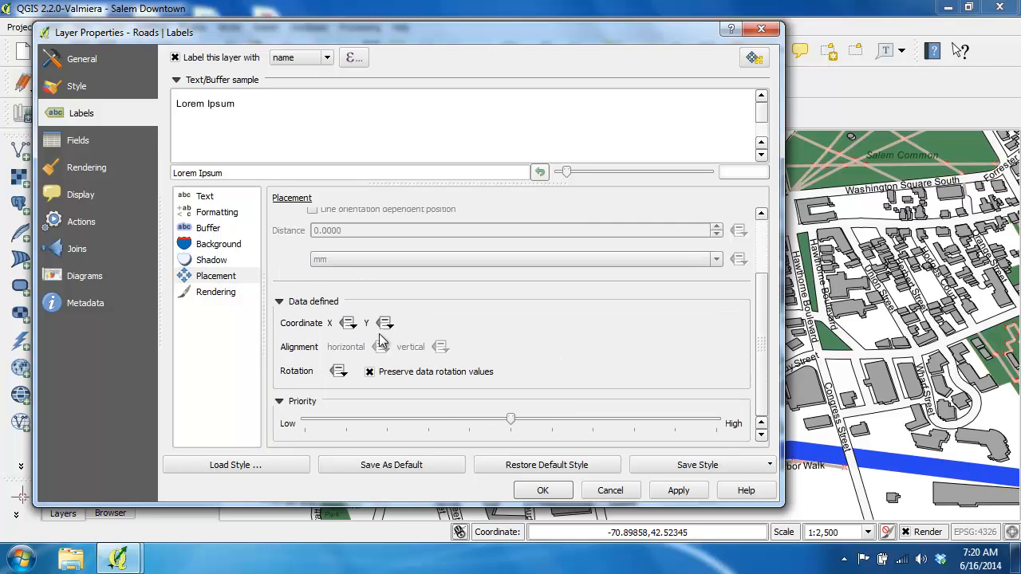
left_click(347, 322)
mouse_move(423, 389)
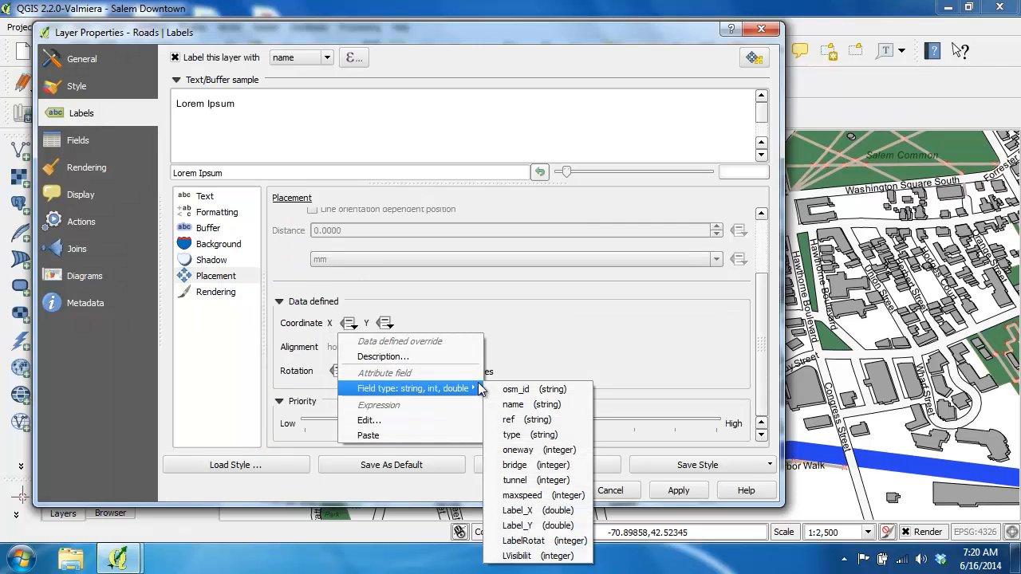
left_click(532, 524)
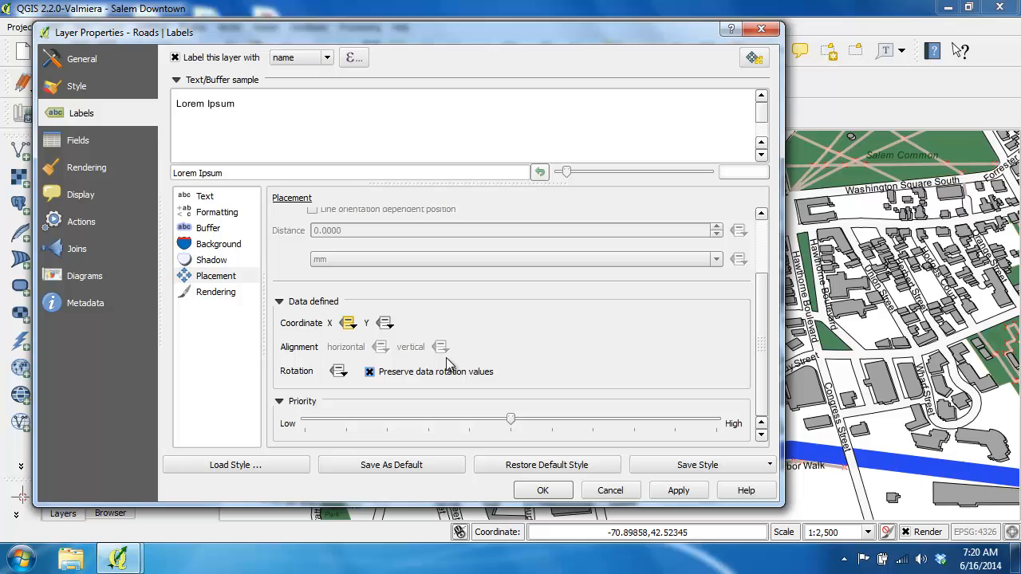
left_click(386, 323)
mouse_move(447, 388)
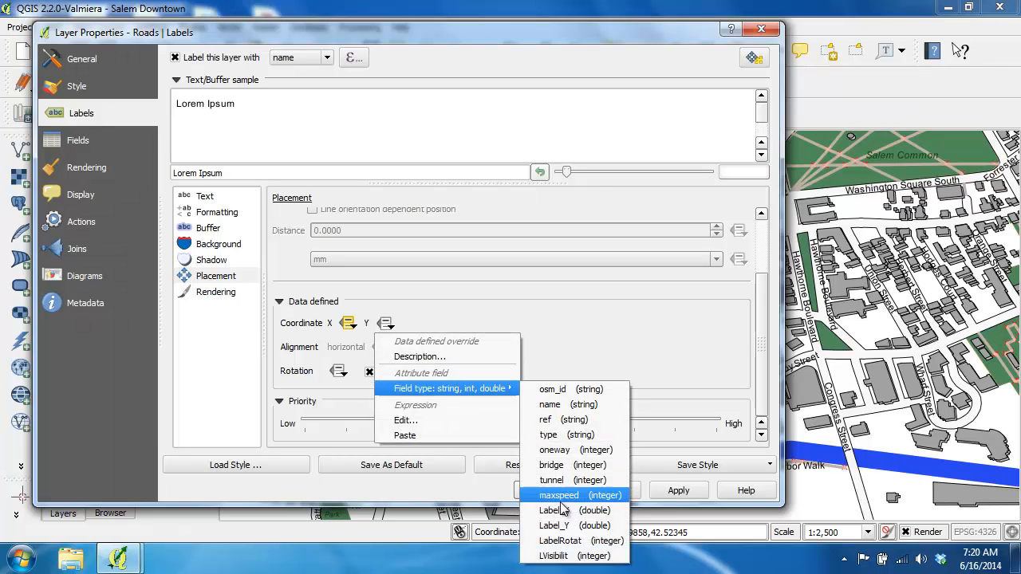
left_click(561, 530)
Define the Roads labels' rotation from the LabelRotat field.
left_click(339, 371)
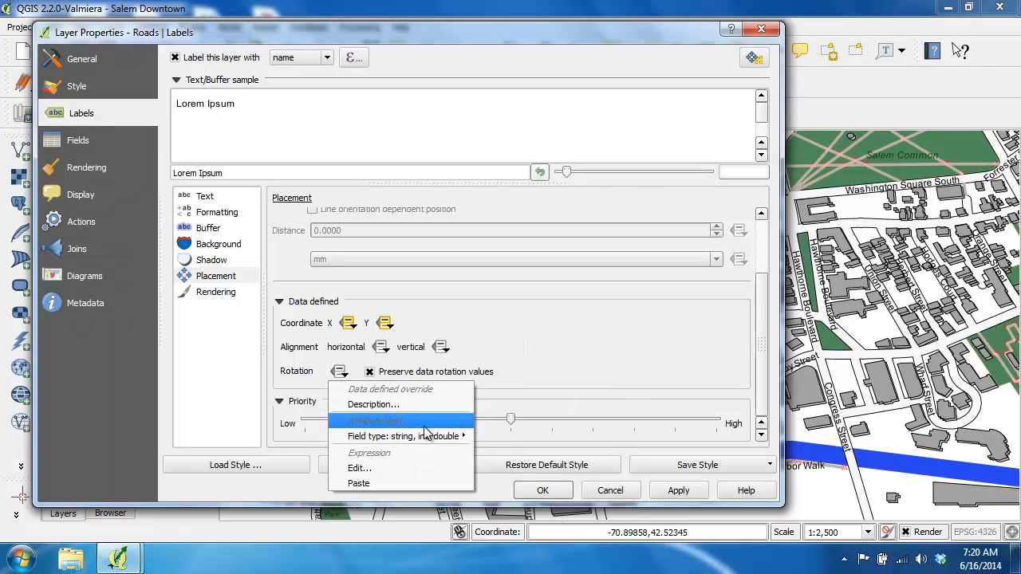
mouse_move(447, 436)
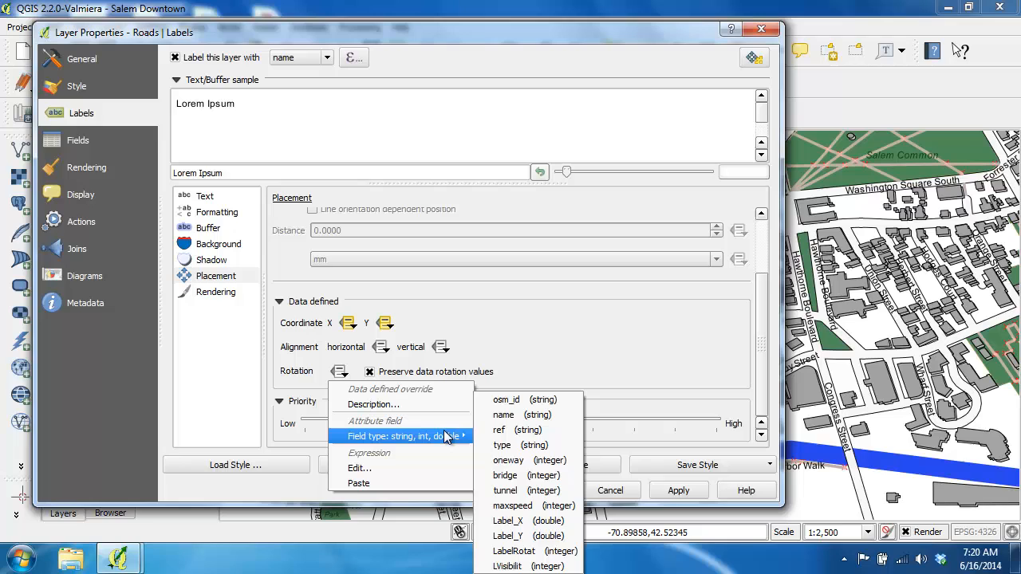
left_click(533, 552)
Define the Roads labels' Show label option from the LVisibilit field, and accept the layer properties.
left_click(216, 292)
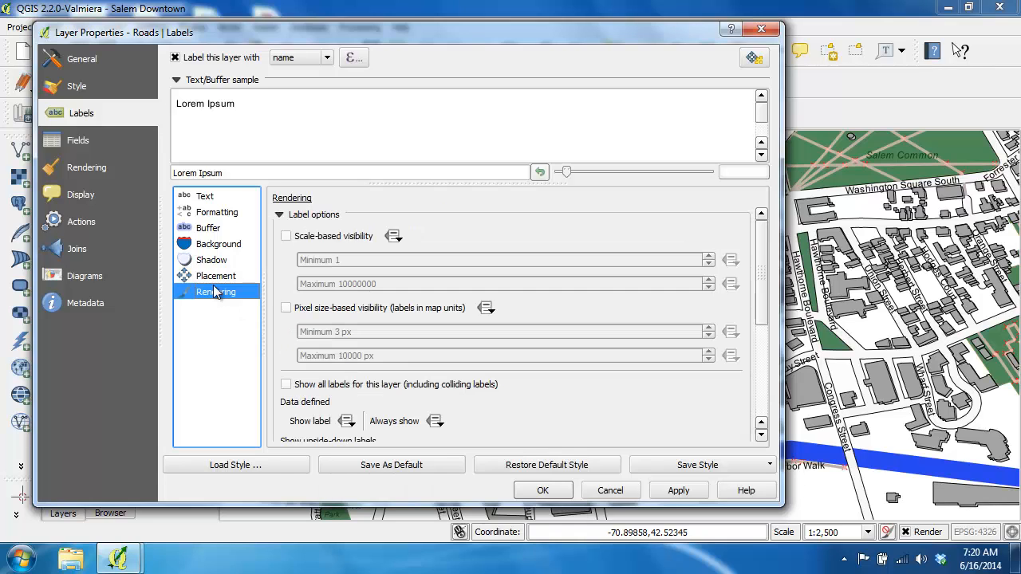
left_click(346, 420)
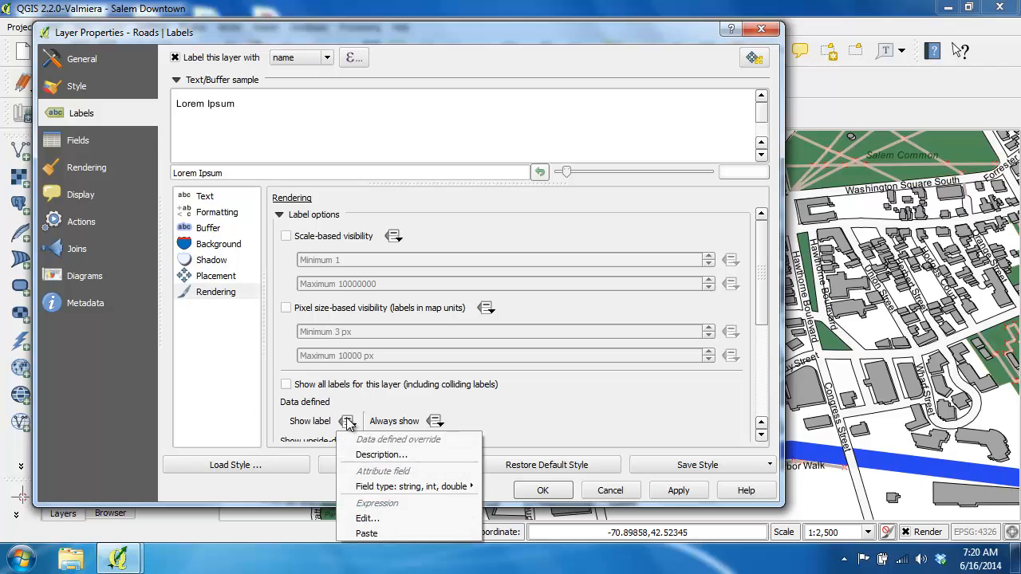
mouse_move(440, 487)
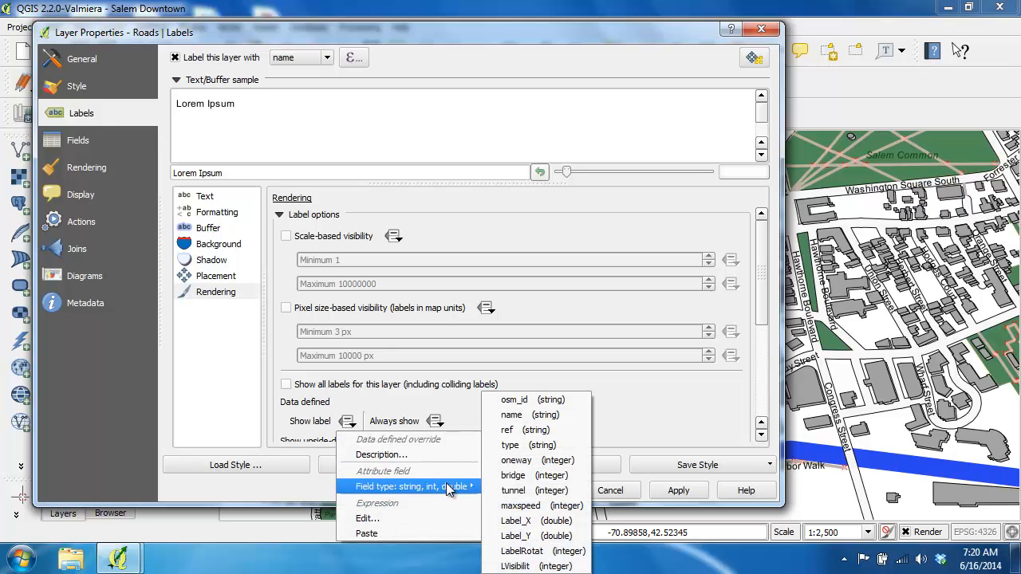
left_click(523, 567)
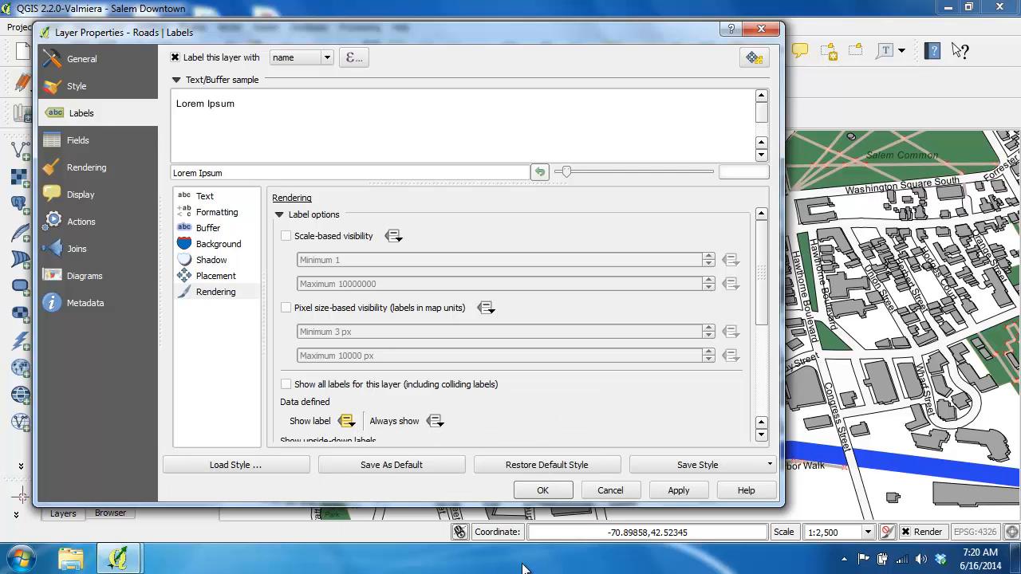
left_click(533, 491)
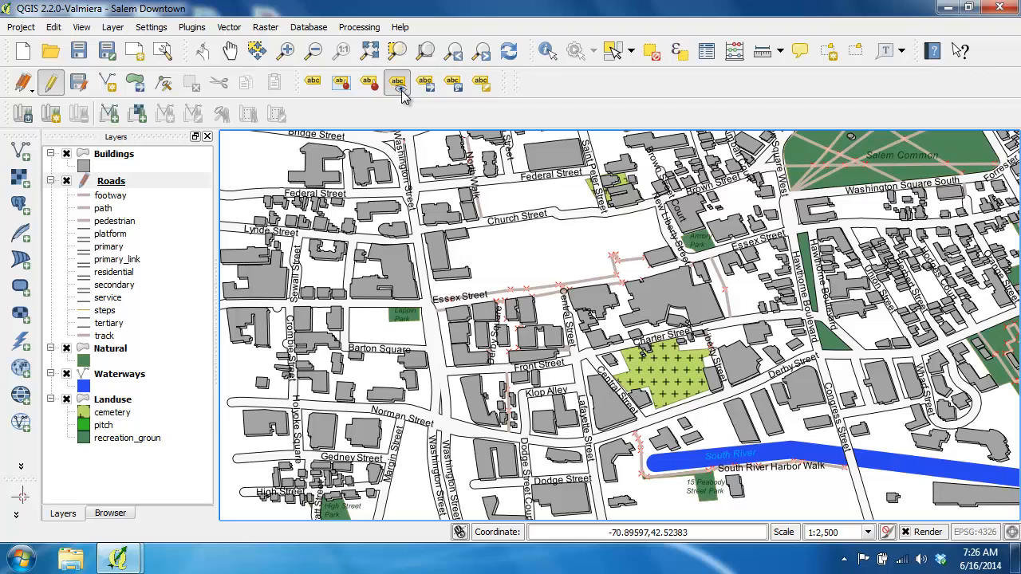
Hide the Church Street label on the map and show it again.
left_click(513, 221)
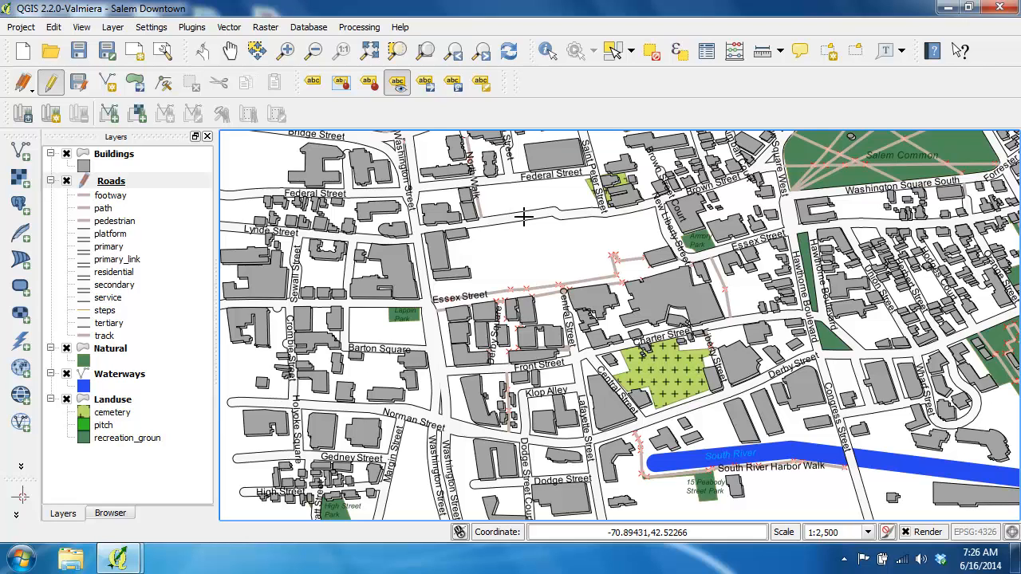
left_click(523, 216)
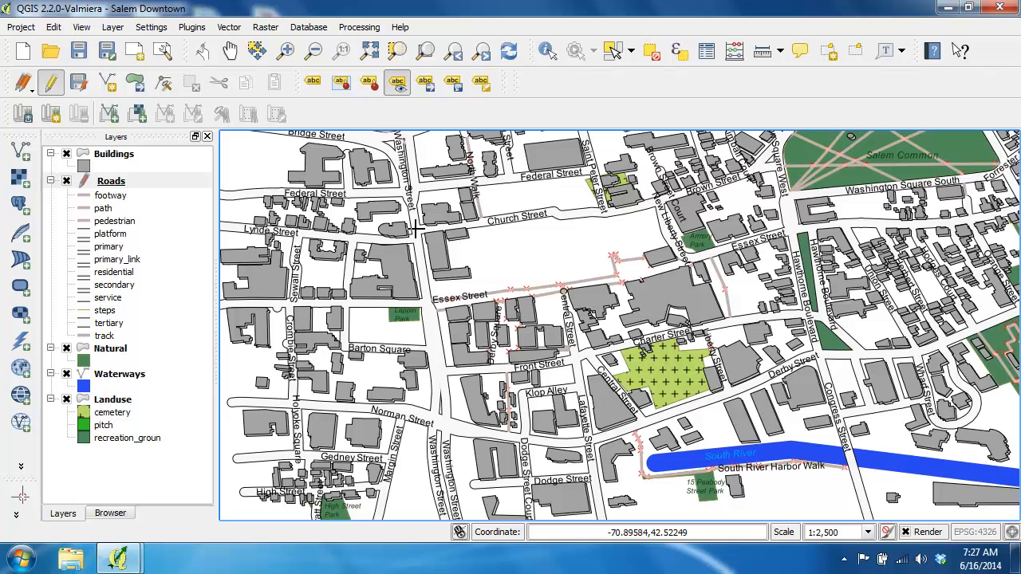
Add a text column named LabelFont with the comment "Label's Font" and width 10 to the Roads attribute table.
right_click(123, 184)
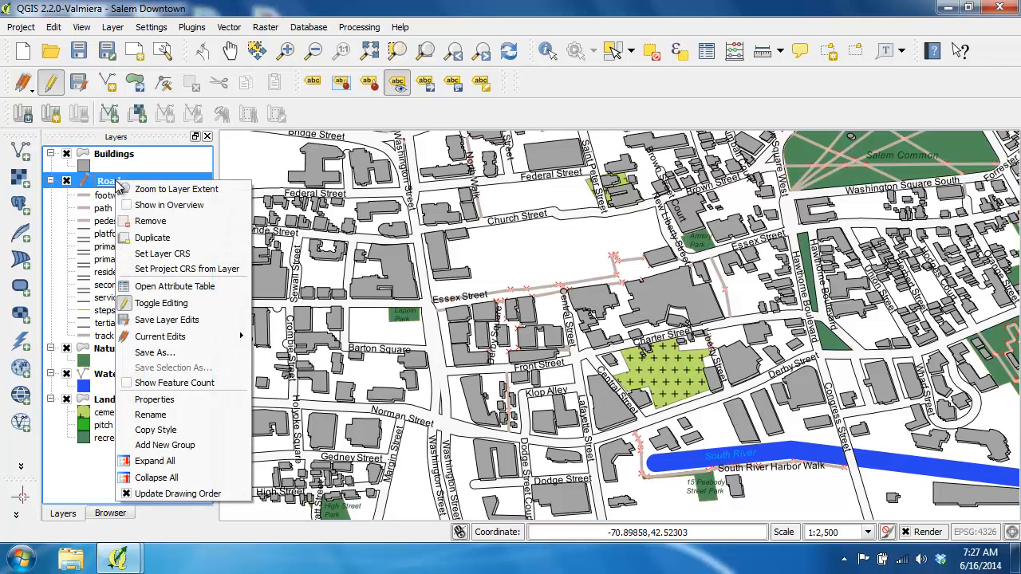
left_click(152, 289)
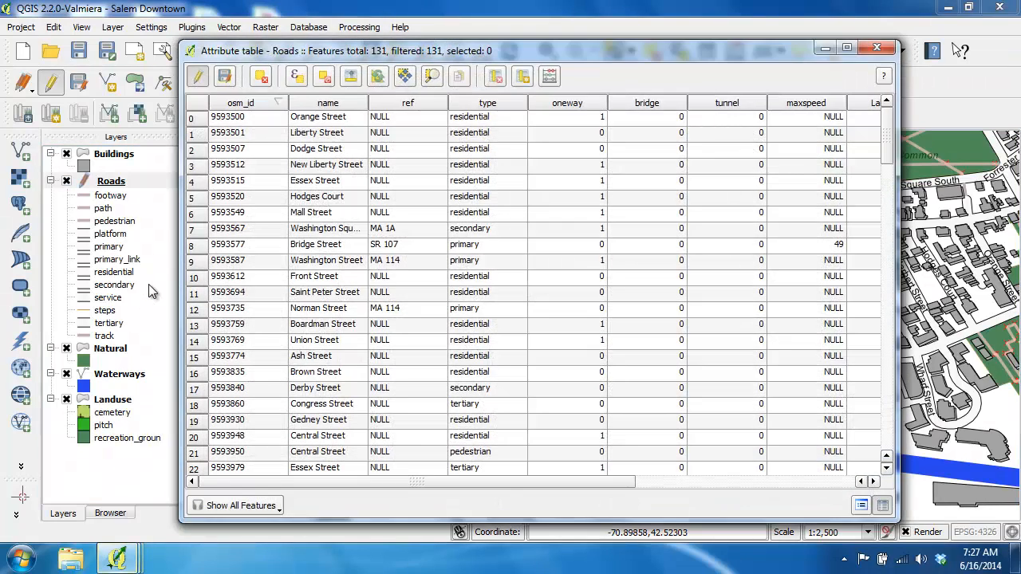
left_click(522, 77)
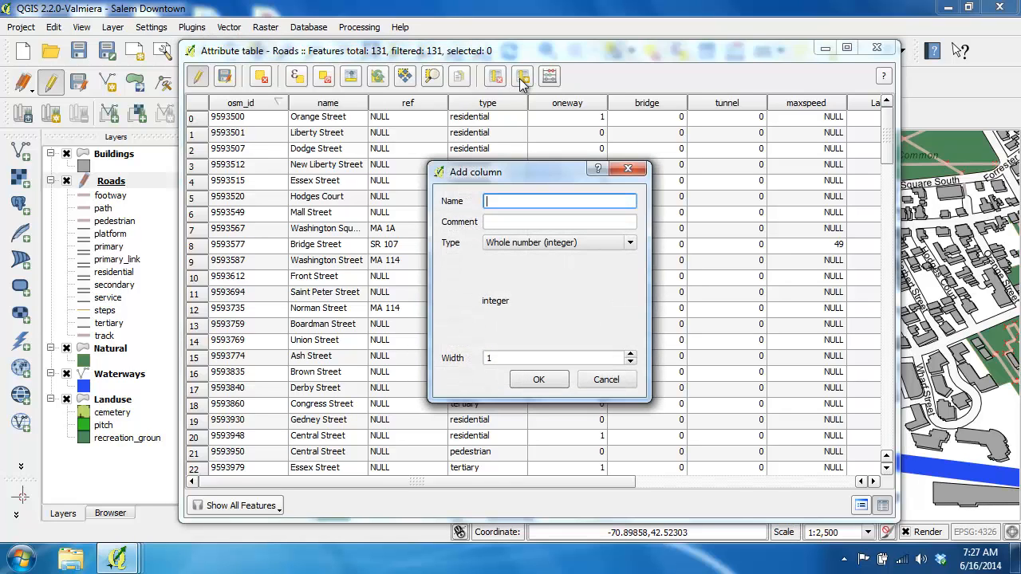
type("LabelFont")
key("Tab")
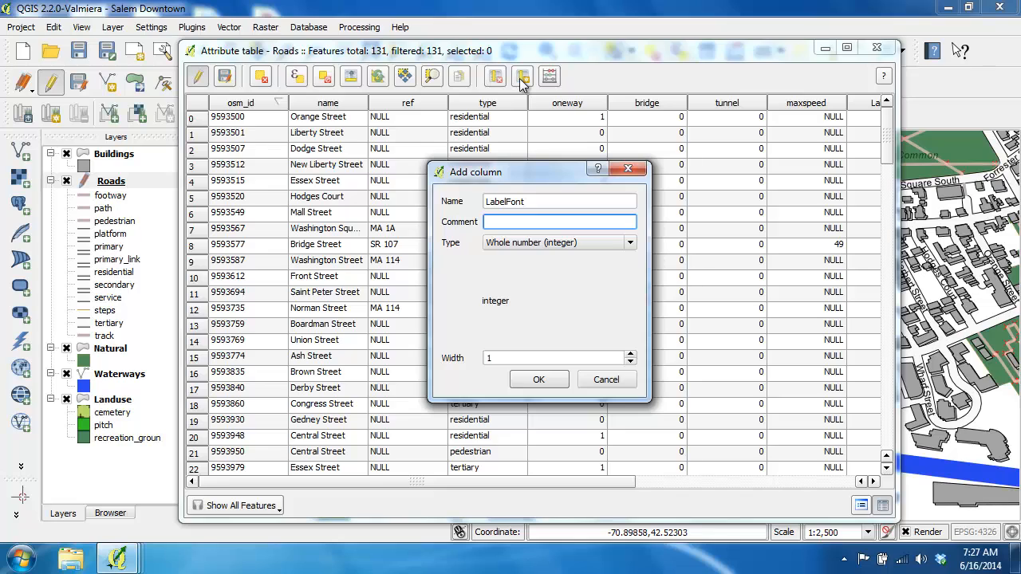
type("Label's Font")
left_click(558, 242)
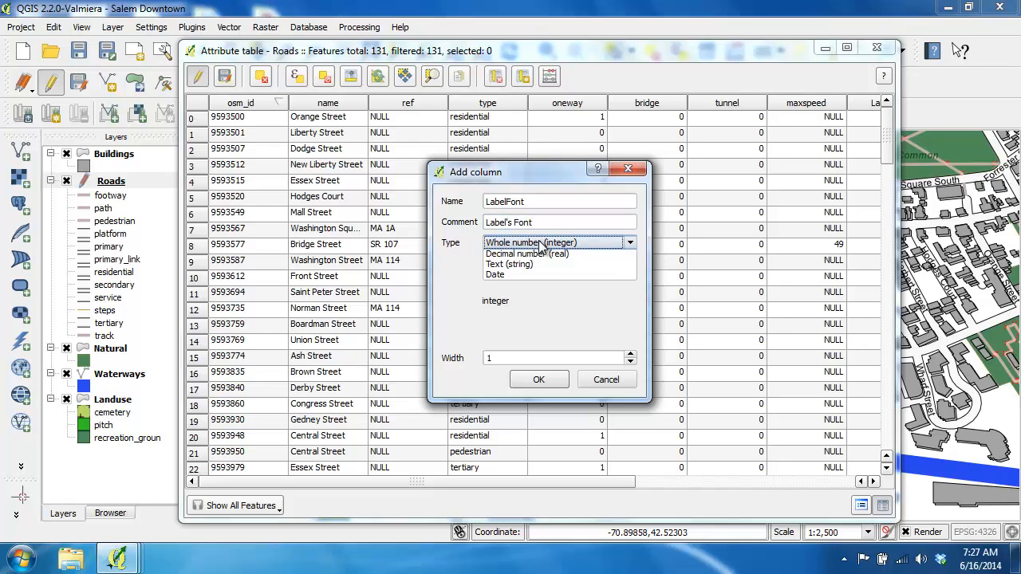
left_click(525, 278)
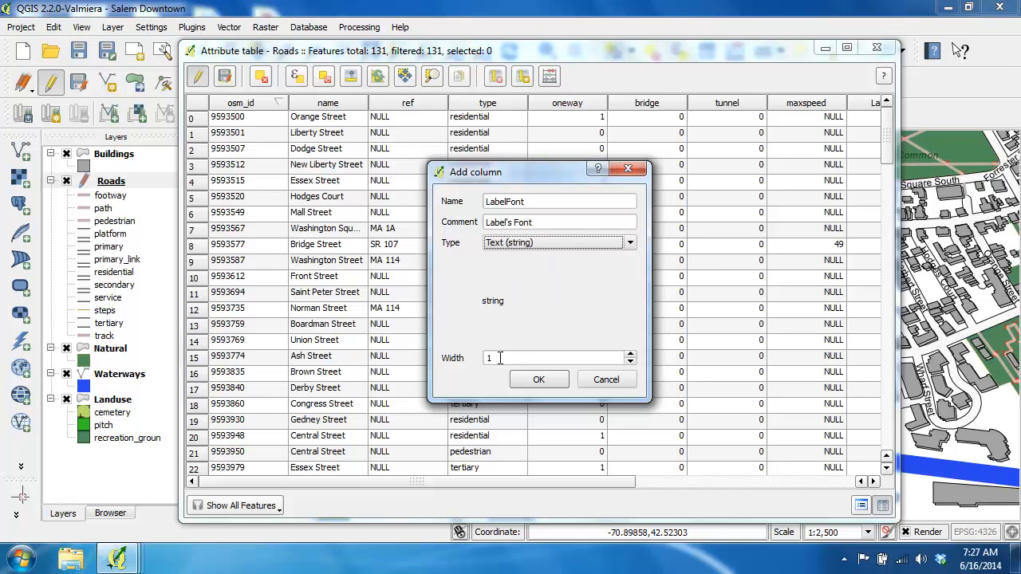
key("Tab")
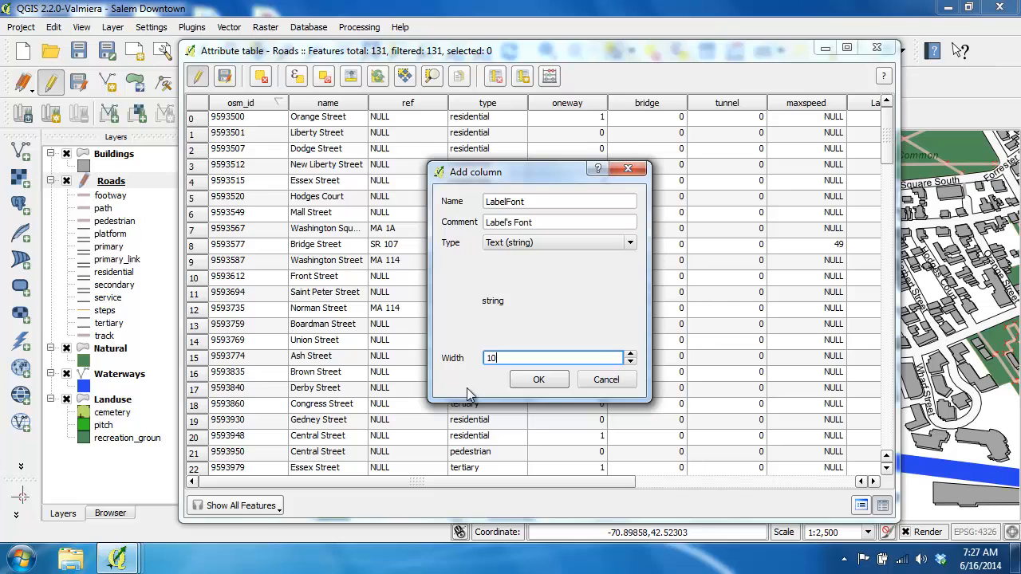
left_click(536, 381)
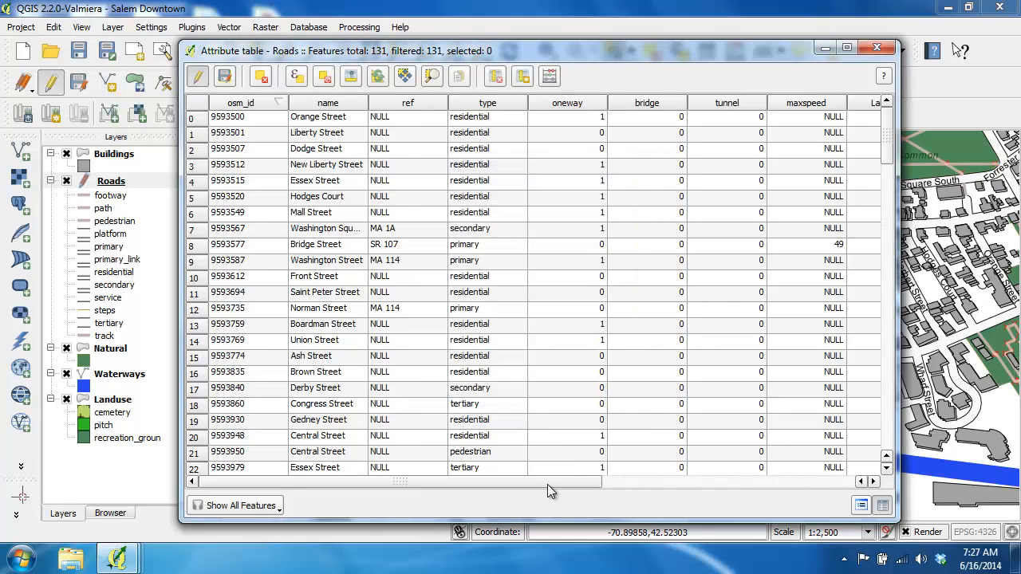
Fill the existing LabelFont field with 'Arial' for all roads using the field calculator, and close the attribute table.
left_click_drag(547, 484, 830, 480)
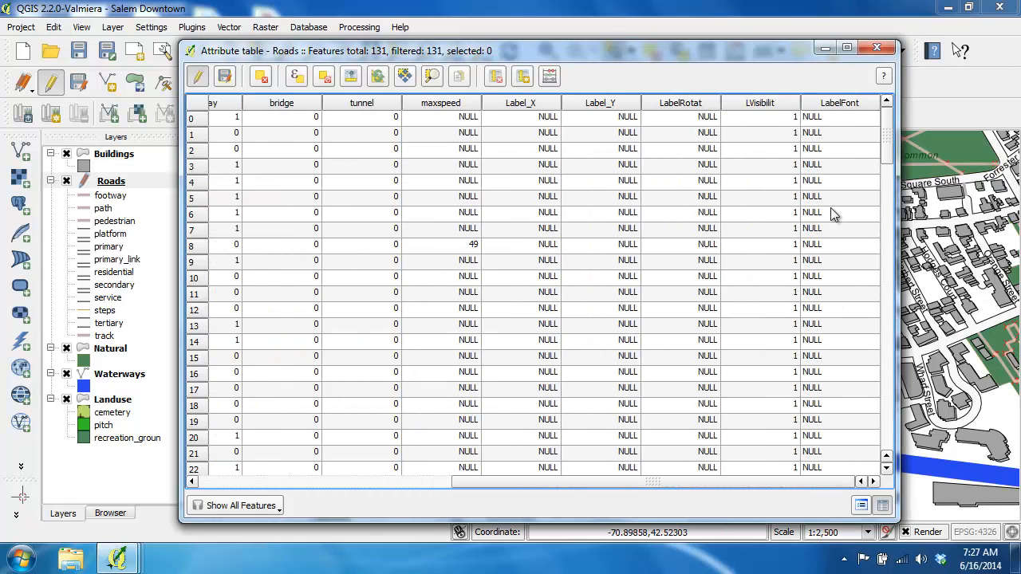
left_click(550, 76)
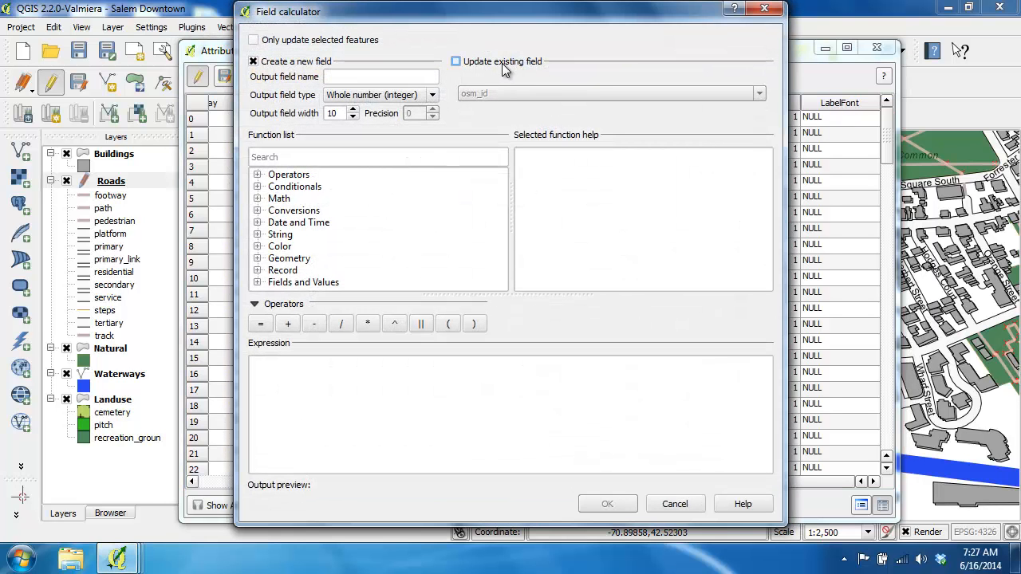
left_click(502, 63)
left_click(498, 94)
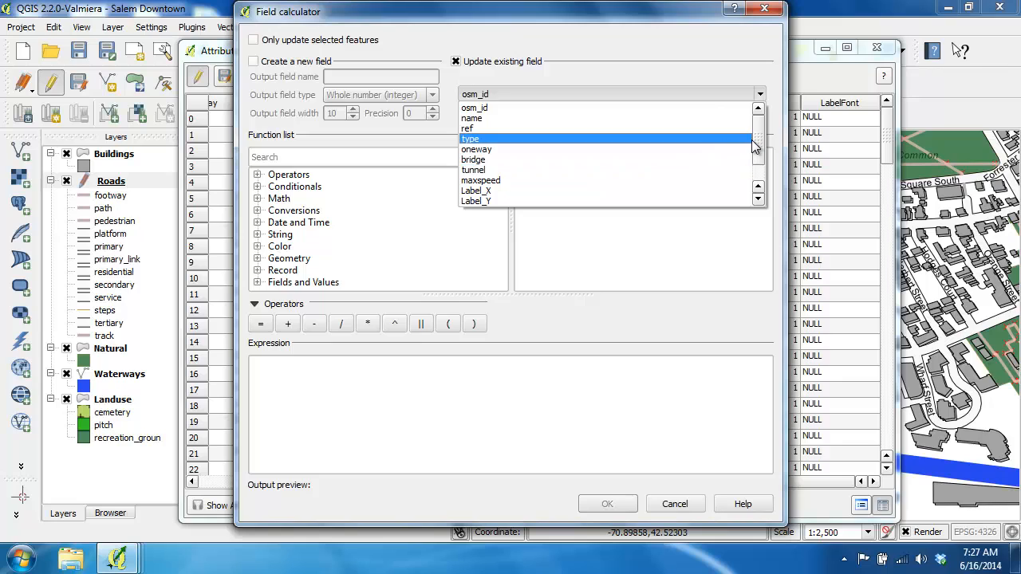
scroll(650, 183, "down", 1)
left_click(627, 200)
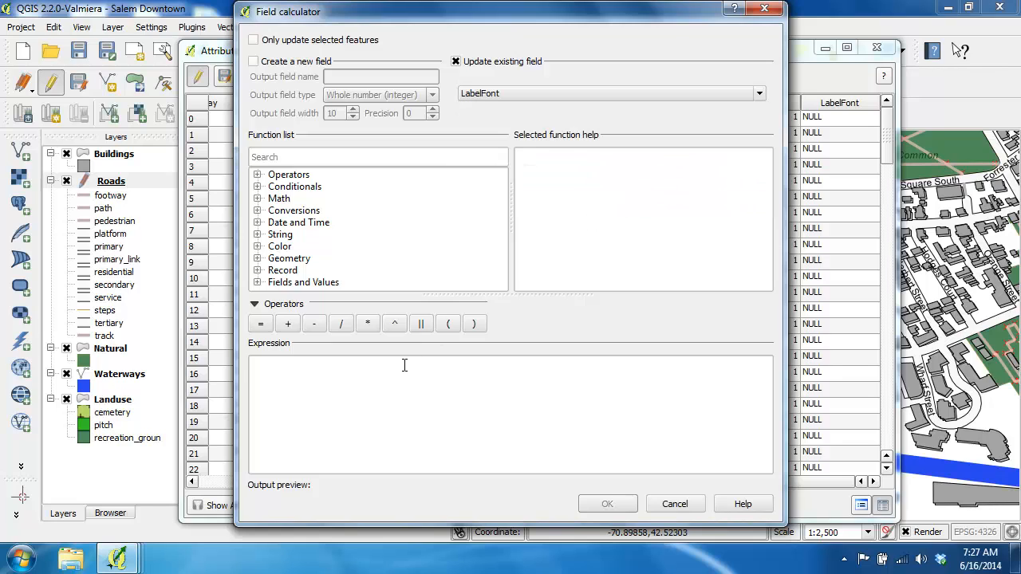
left_click(405, 365)
type("'")
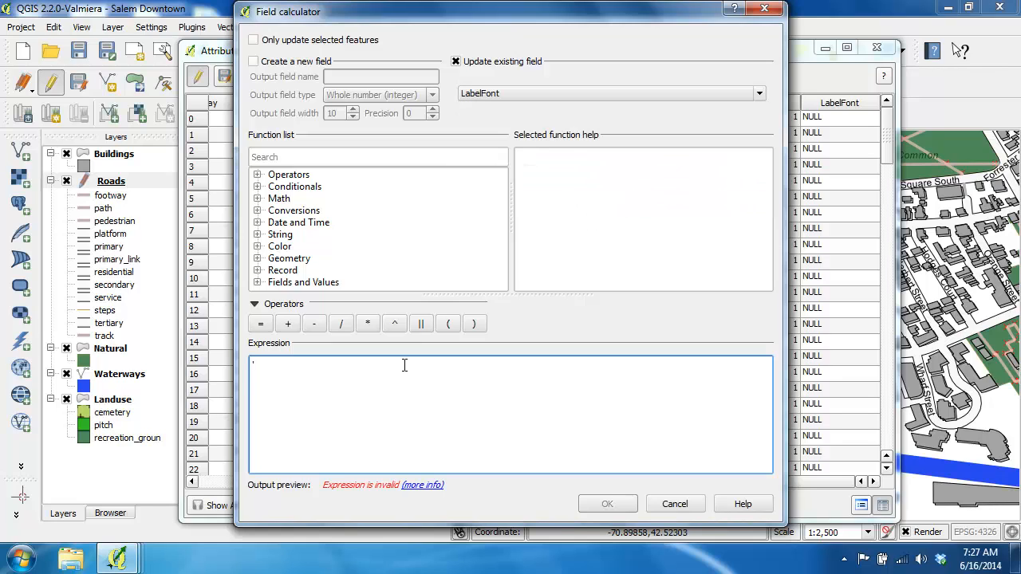
type("Arial'")
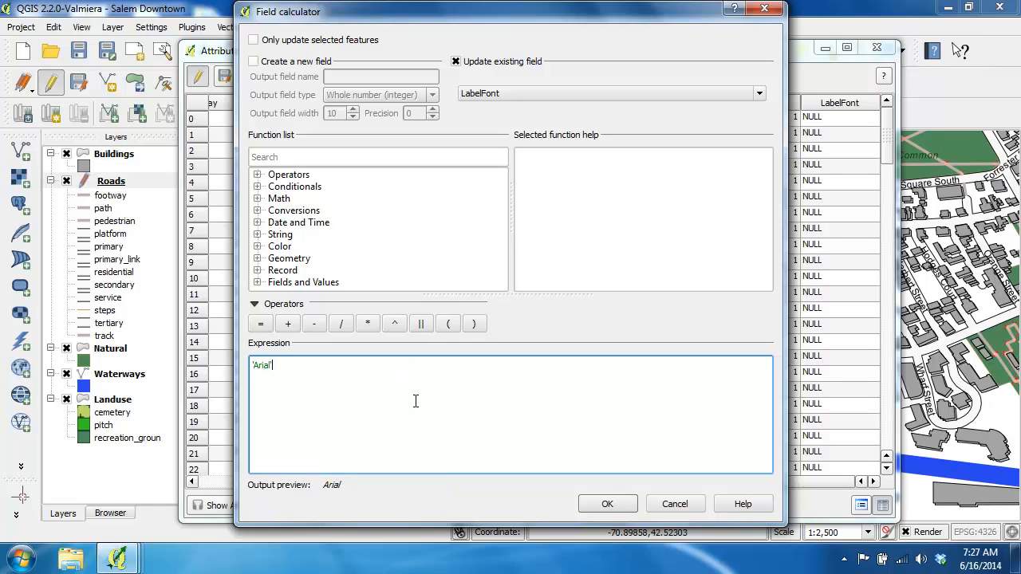
left_click(608, 504)
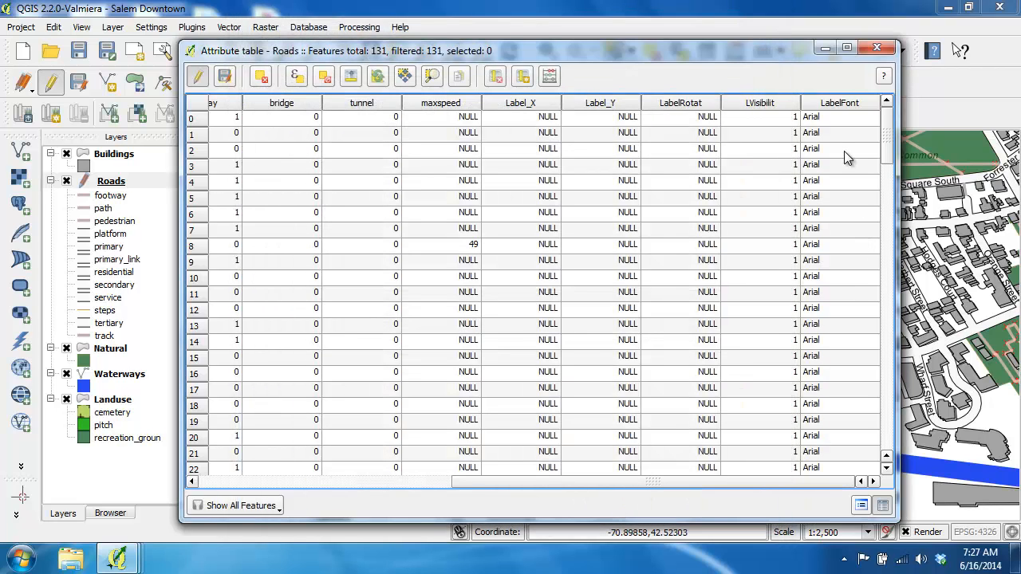
left_click(877, 51)
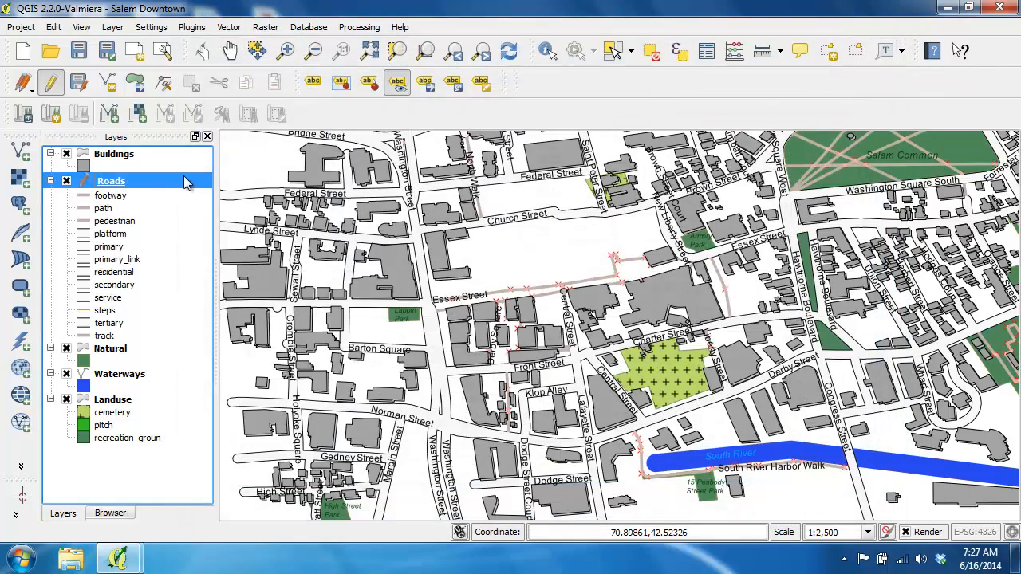
Define the Roads labels' font from the LabelFont field and accept the layer properties.
double_click(118, 184)
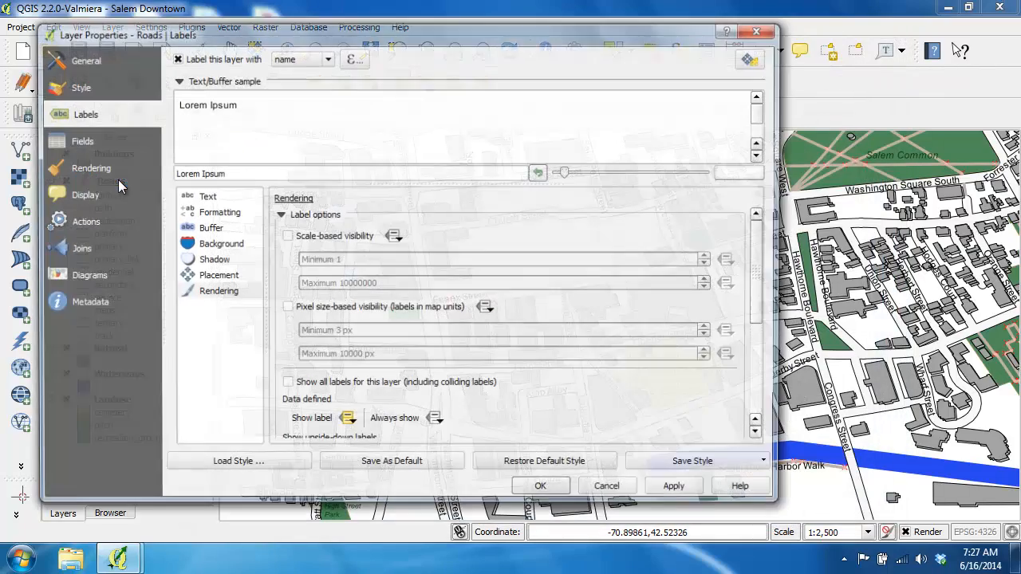
left_click(205, 200)
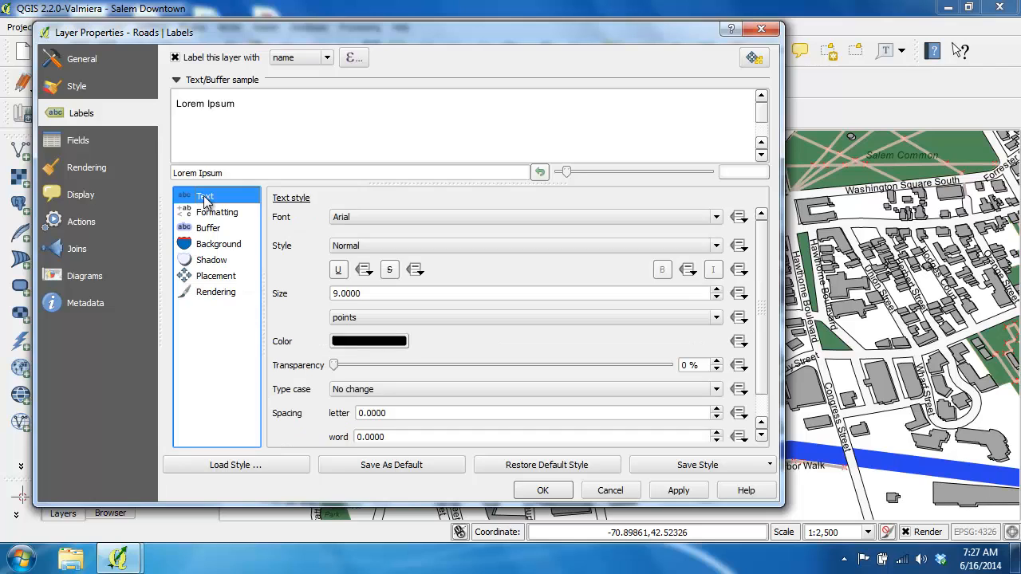
left_click(742, 223)
mouse_move(816, 282)
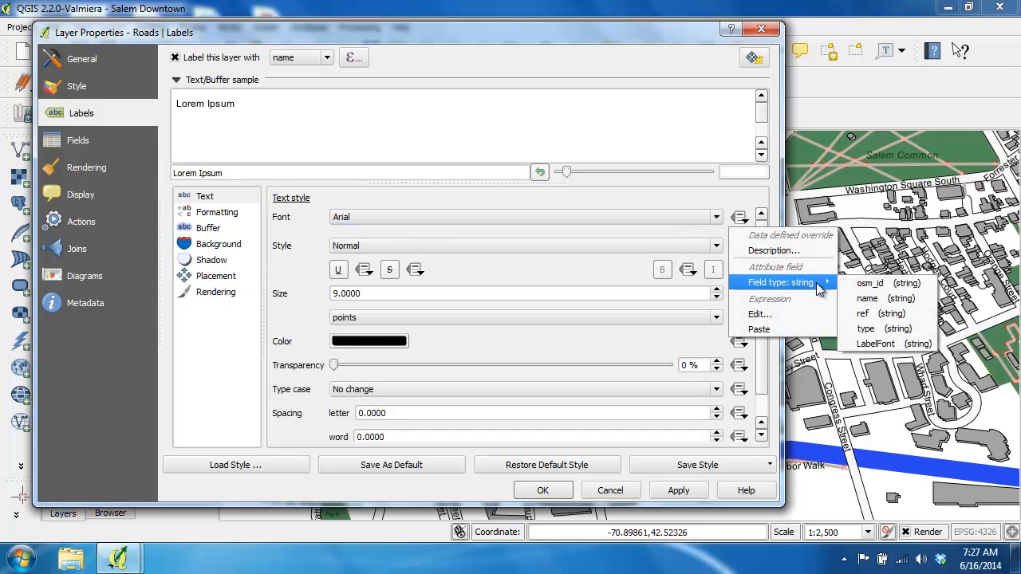
left_click(872, 343)
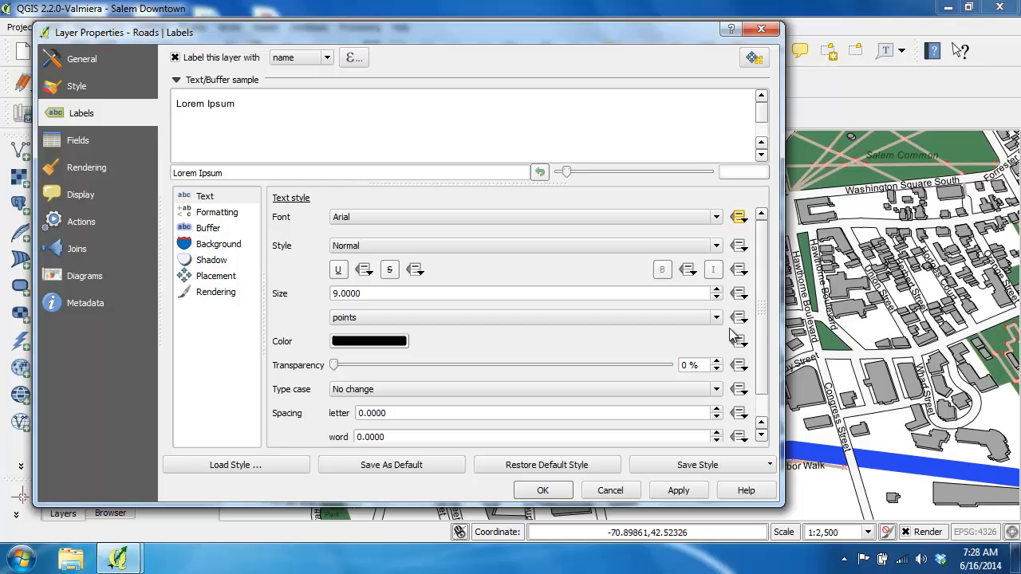
left_click(541, 490)
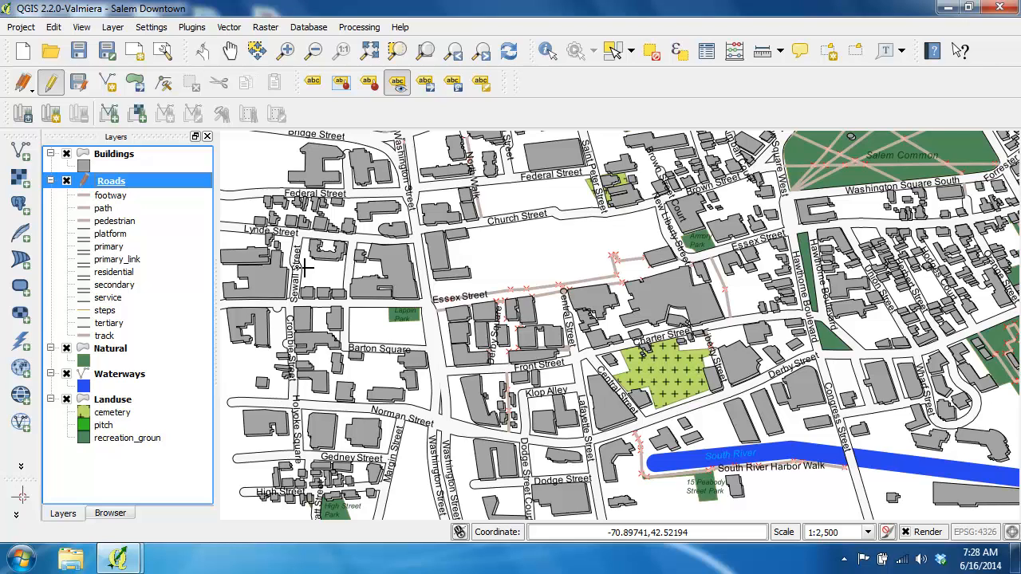
Read the data-defined override description for the Roads labels' text color to check its expected input, and close the layer properties.
double_click(112, 182)
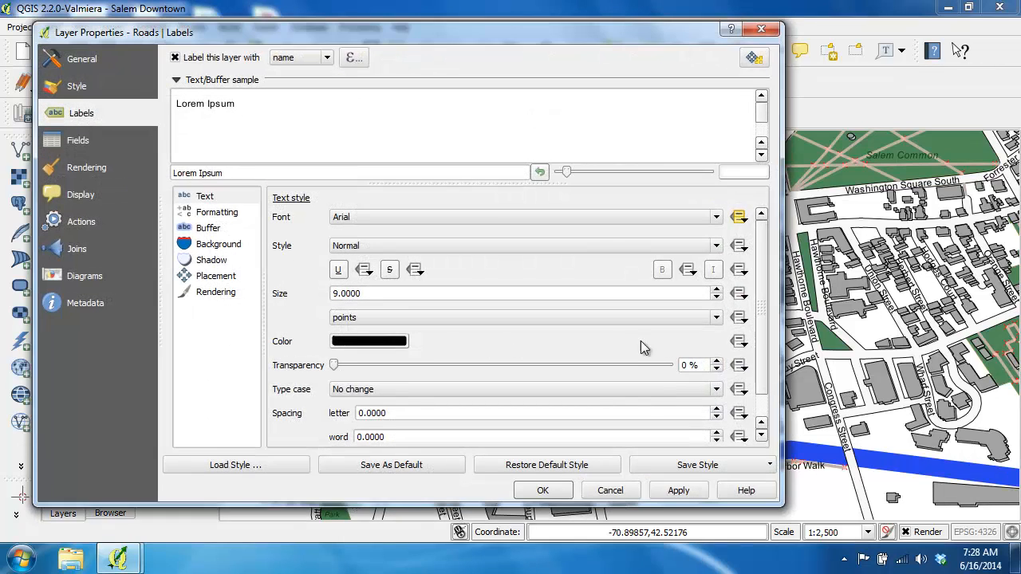
left_click(739, 341)
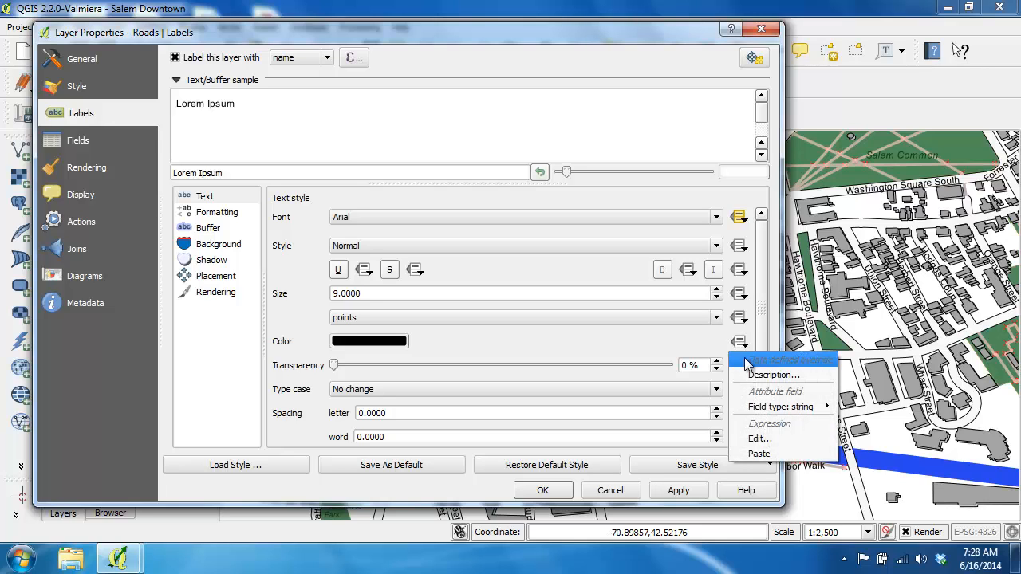
left_click(754, 376)
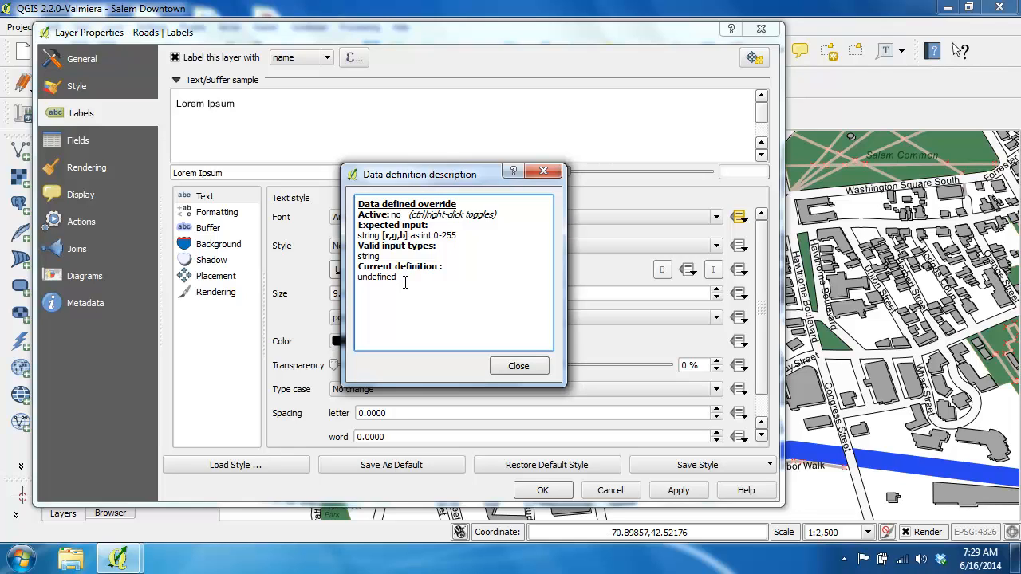
left_click(516, 368)
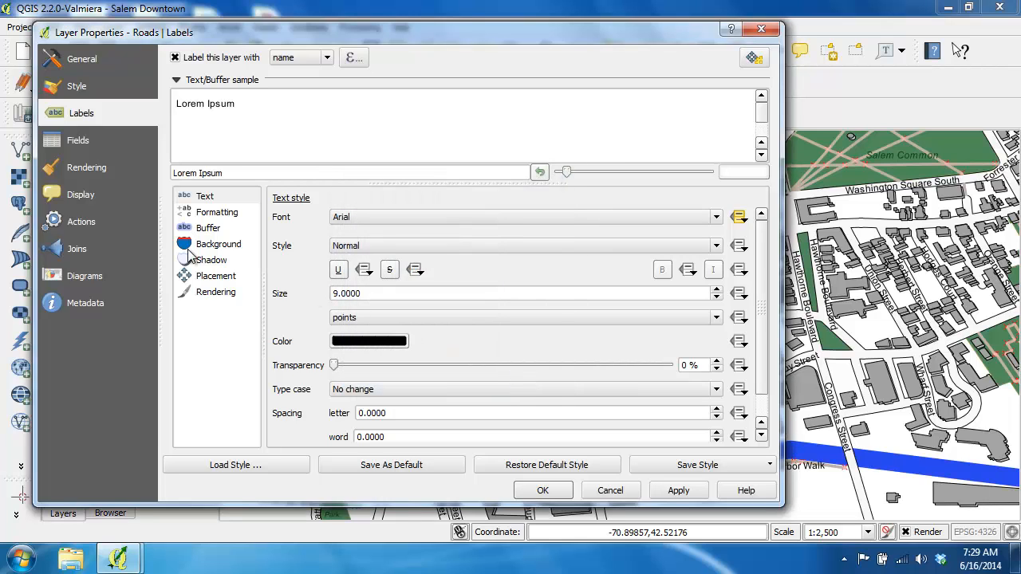
left_click(528, 487)
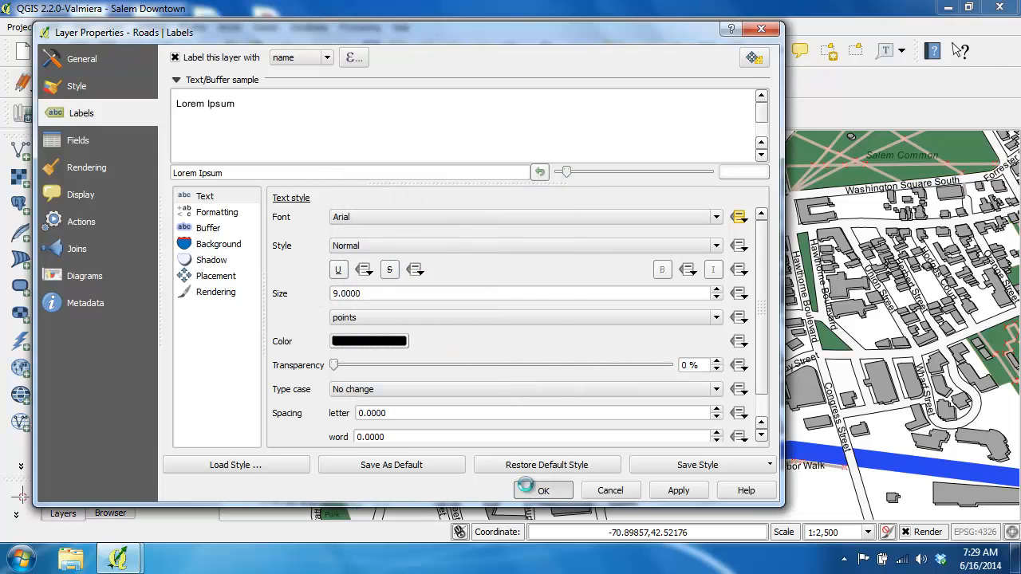
Add a text column named LabelColor with the comment "Label's RGB Color" and width 11 to the Roads attribute table.
right_click(120, 182)
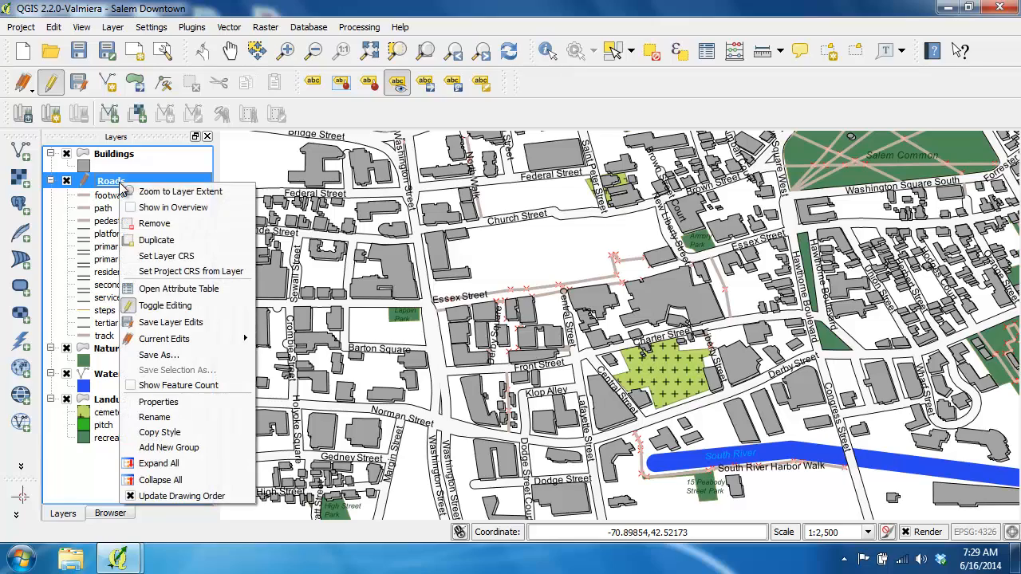
left_click(164, 291)
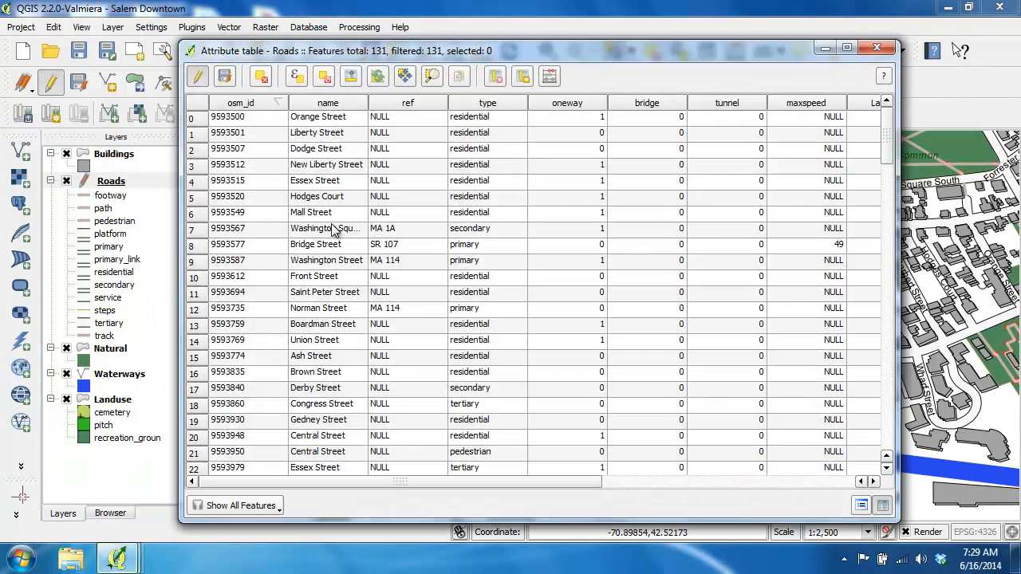
left_click(522, 76)
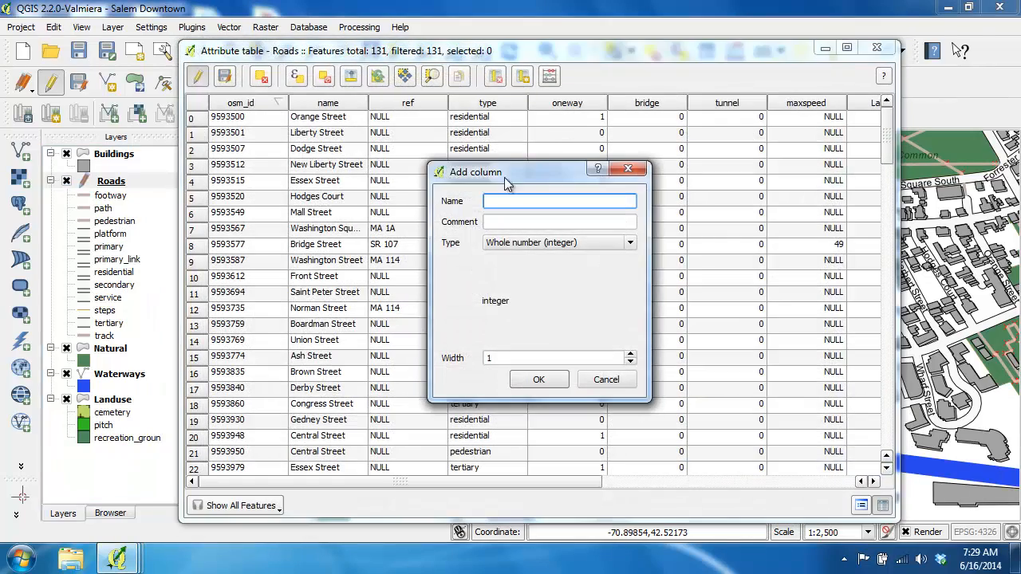
type("LabelColor")
key("Tab")
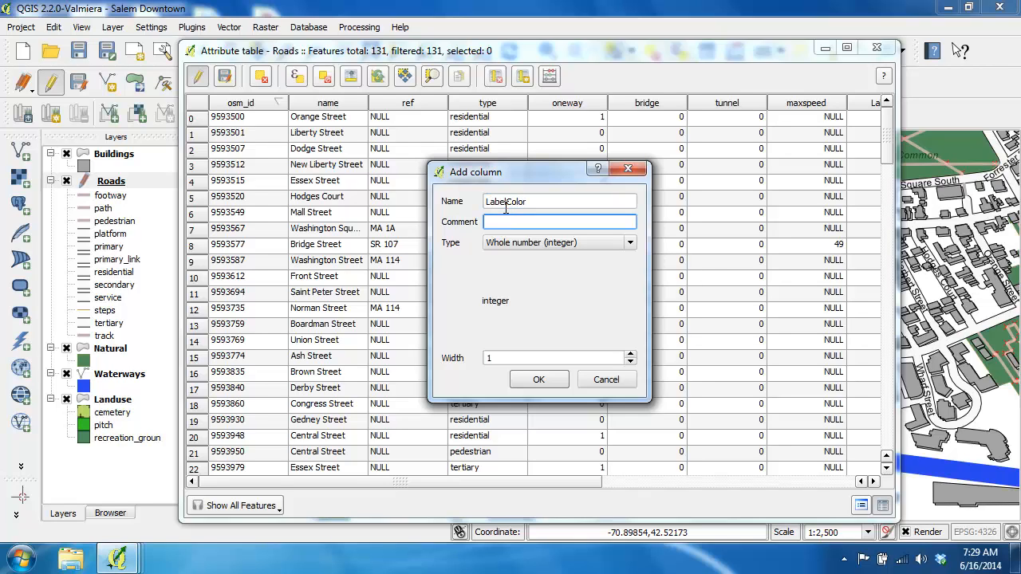
type("Label's RGB Color")
left_click(506, 242)
left_click(502, 276)
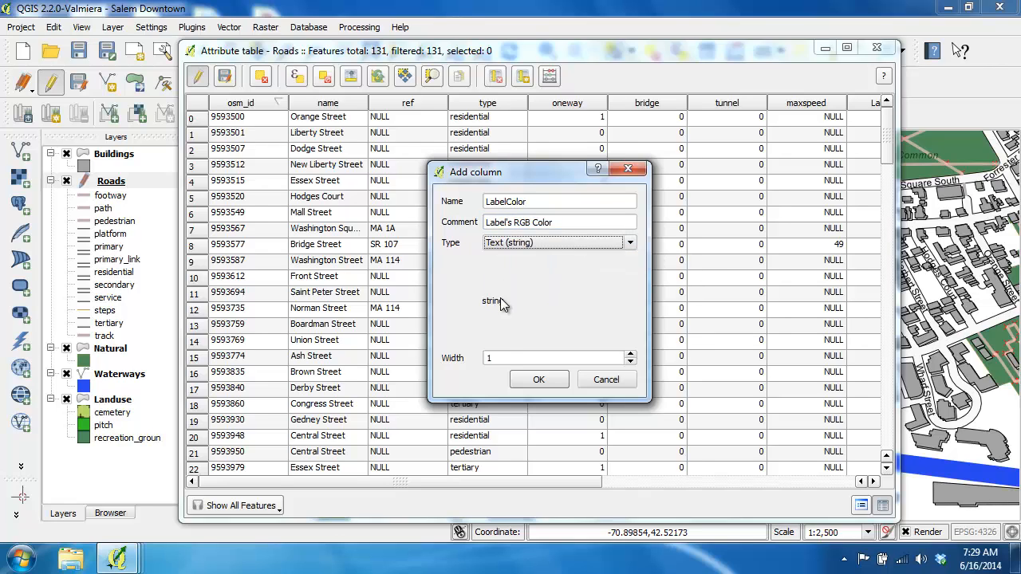
left_click(502, 358)
type("1")
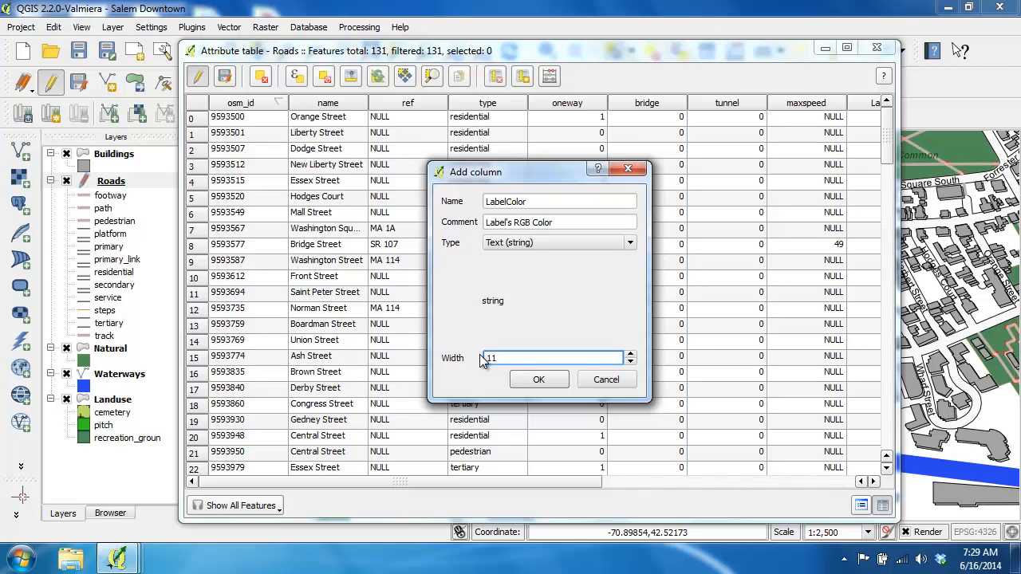
left_click(530, 380)
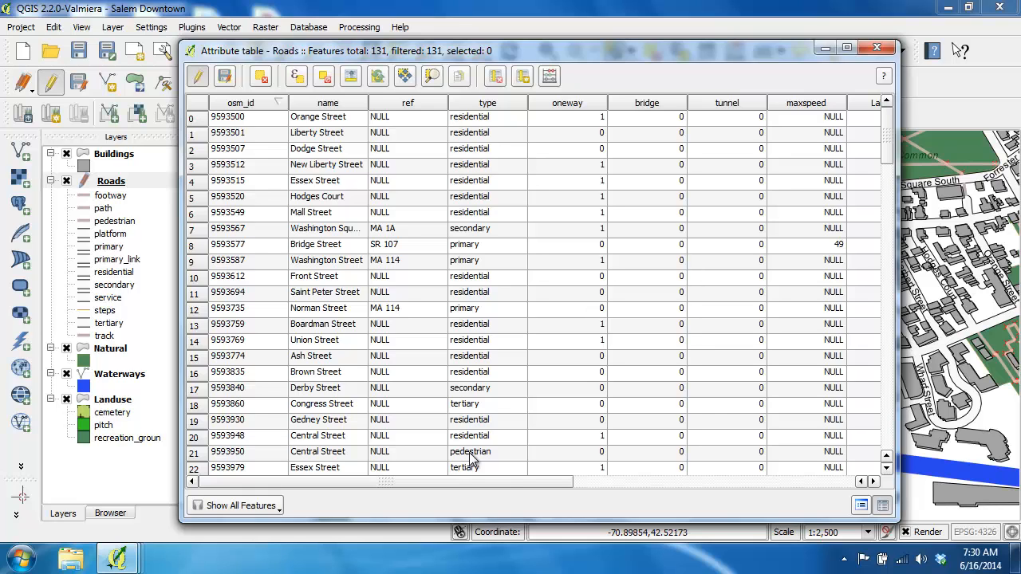
left_click_drag(502, 486, 821, 494)
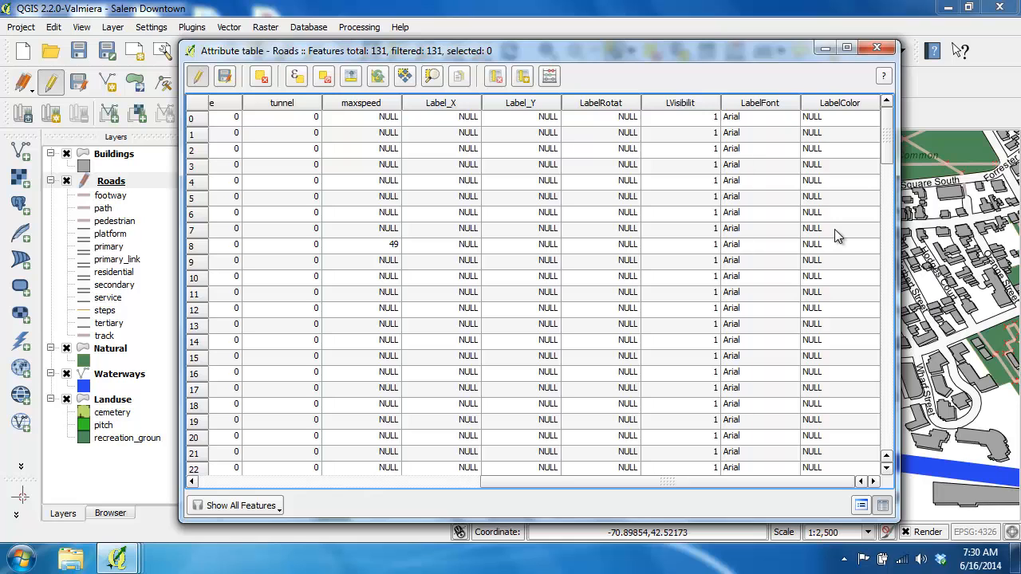
left_click(877, 49)
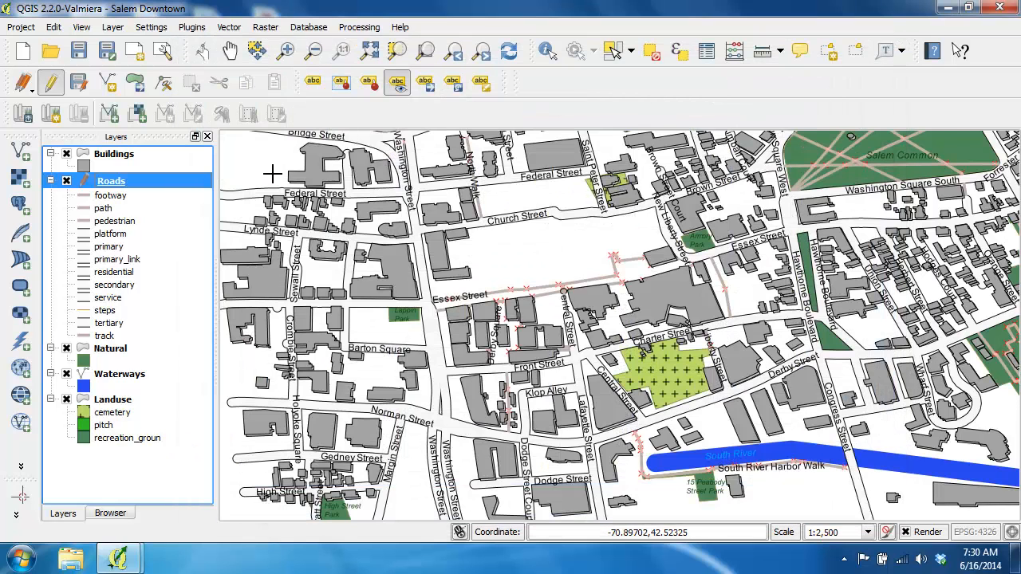
Define the Roads labels' text color from the LabelColor field and accept the layer properties.
double_click(113, 181)
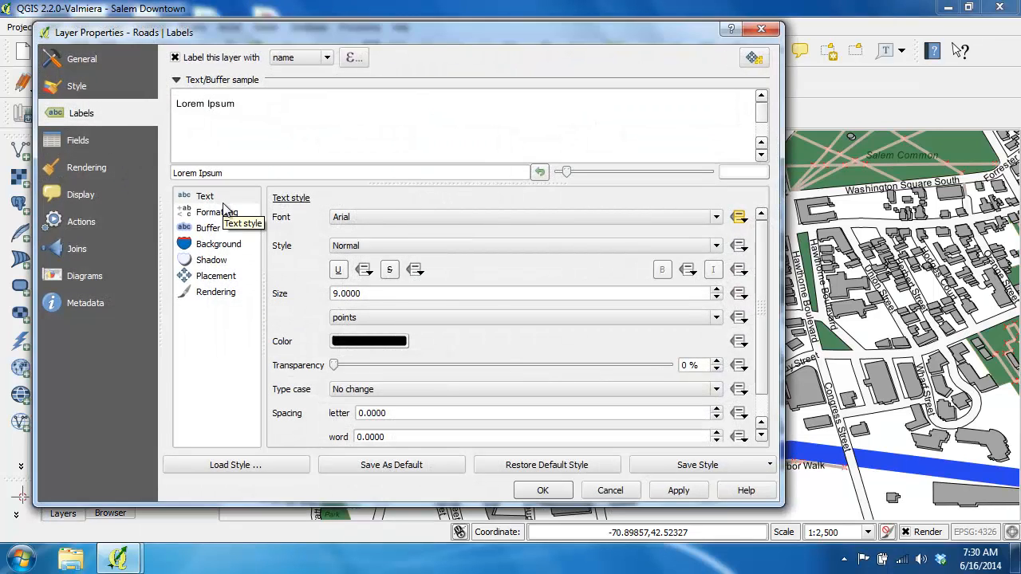
left_click(738, 341)
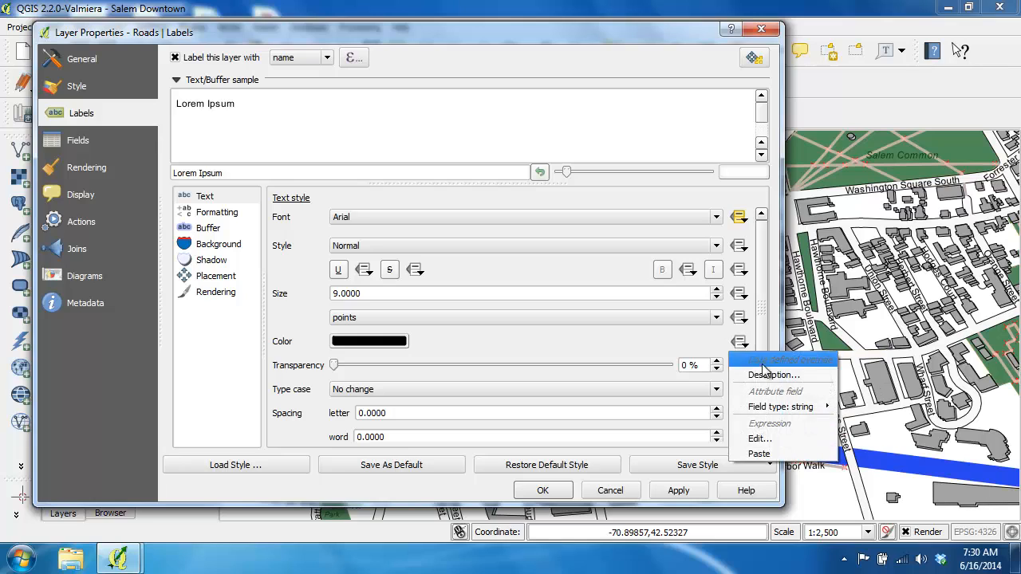
mouse_move(819, 413)
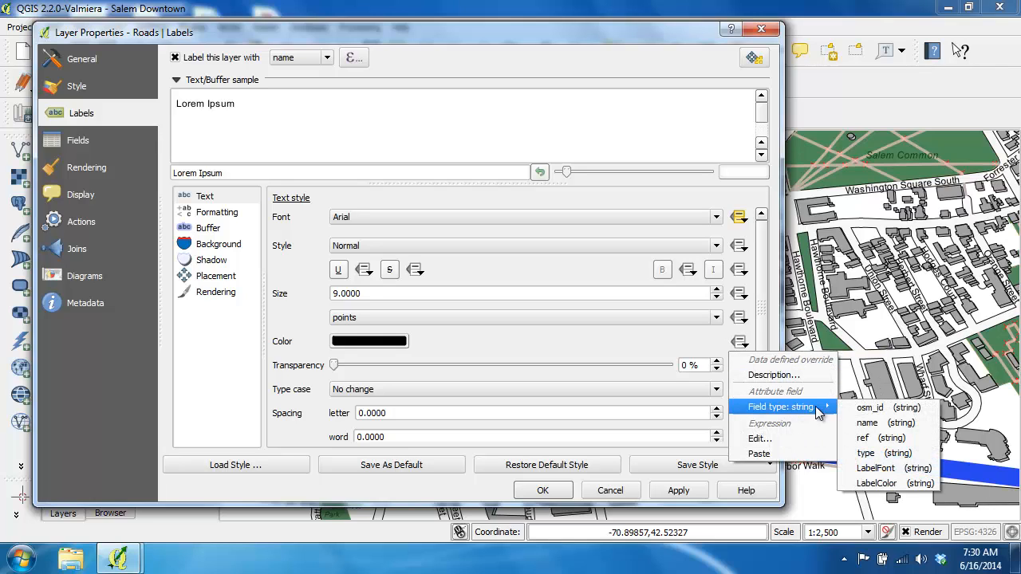
left_click(877, 484)
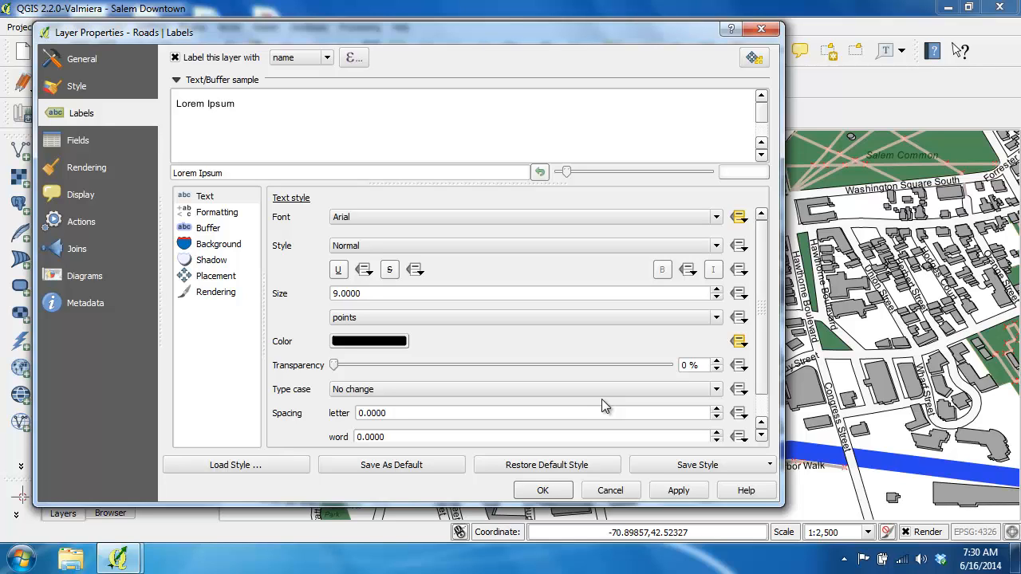
left_click(541, 488)
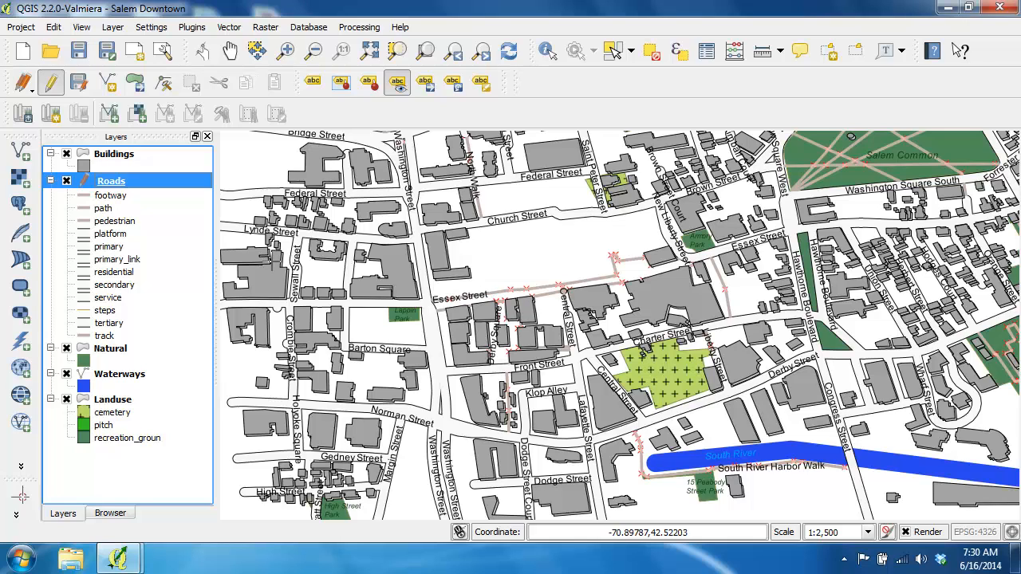
Open the Roads attribute table and start a selection expression with "type" = 'footway'.
right_click(116, 184)
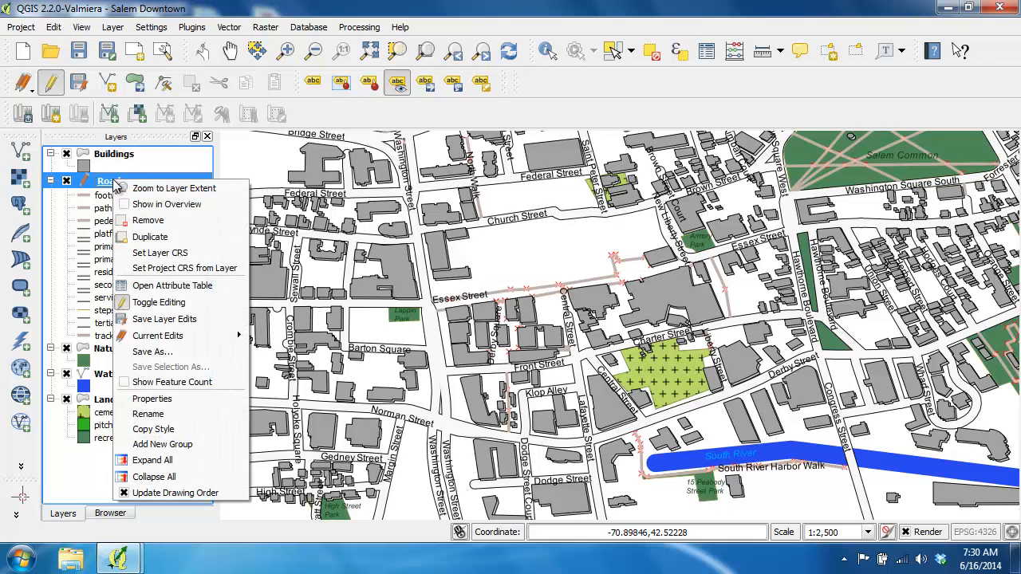
left_click(163, 287)
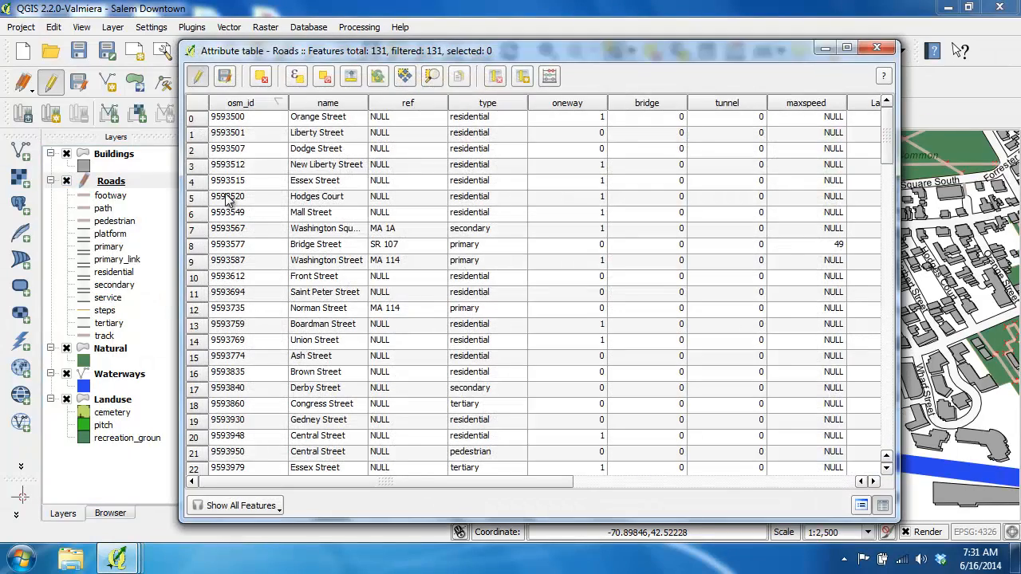
left_click(295, 76)
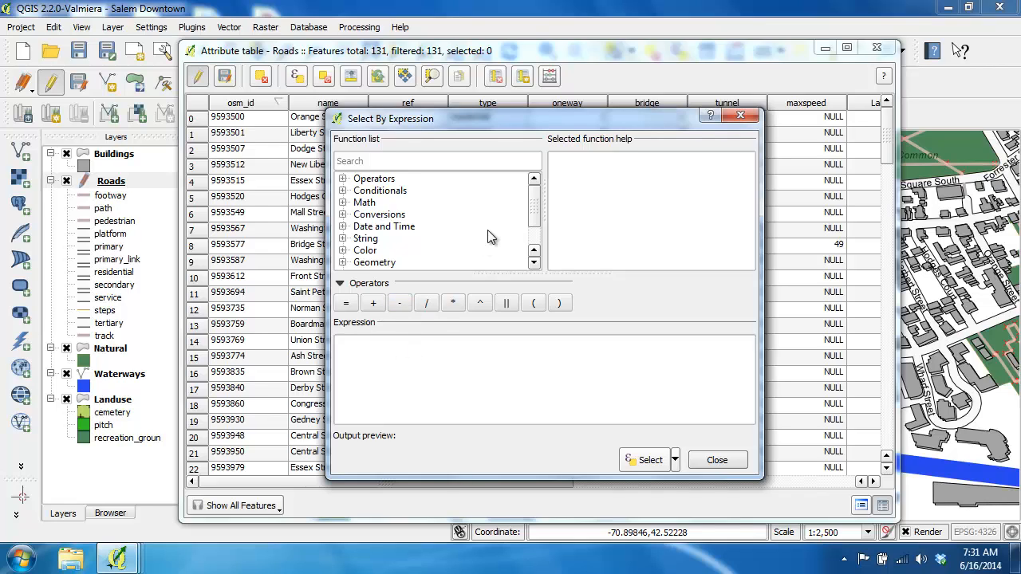
left_click_drag(537, 202, 532, 247)
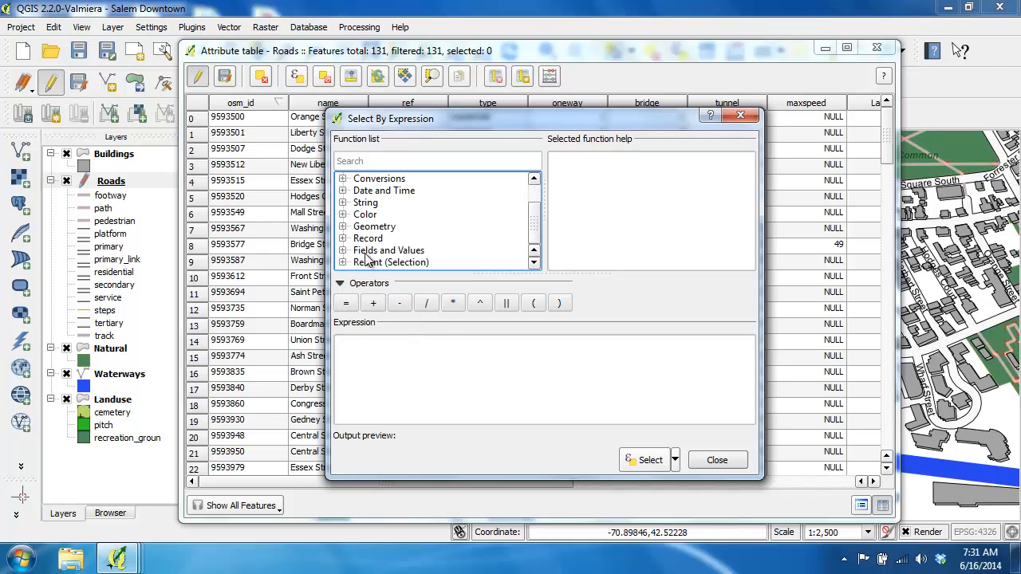
left_click(342, 250)
left_click_drag(537, 198, 535, 215)
double_click(379, 239)
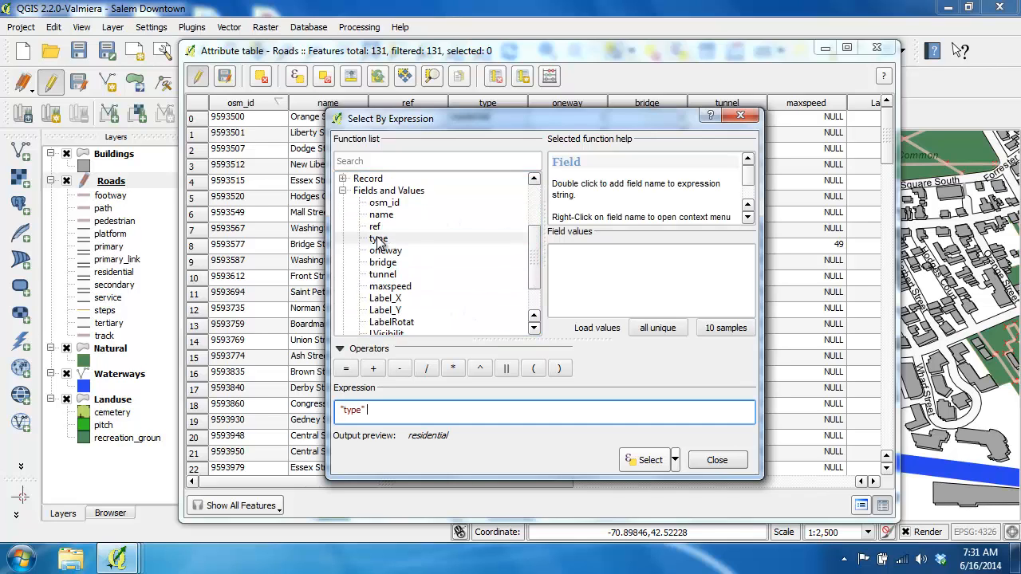
left_click(346, 370)
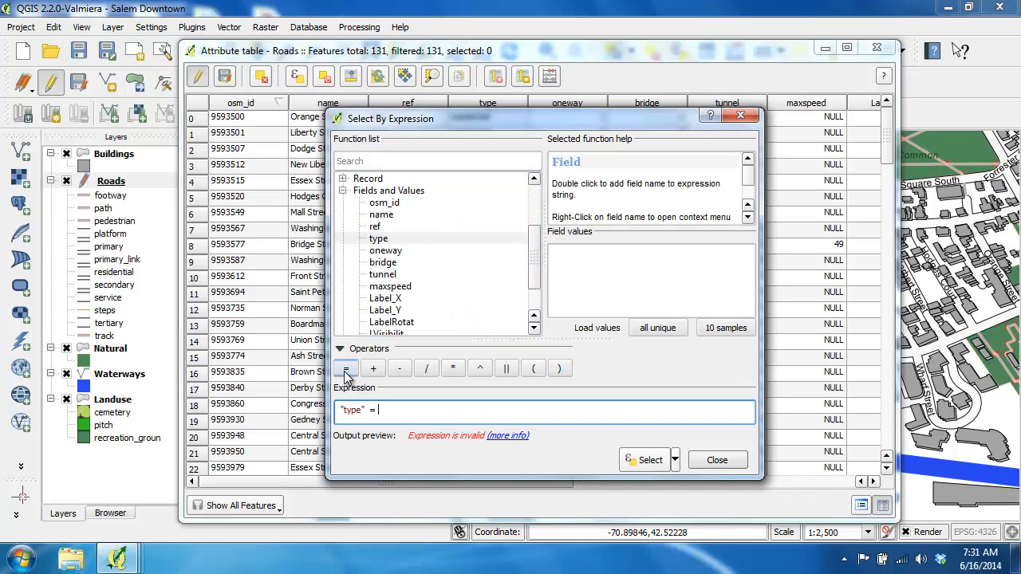
left_click(643, 325)
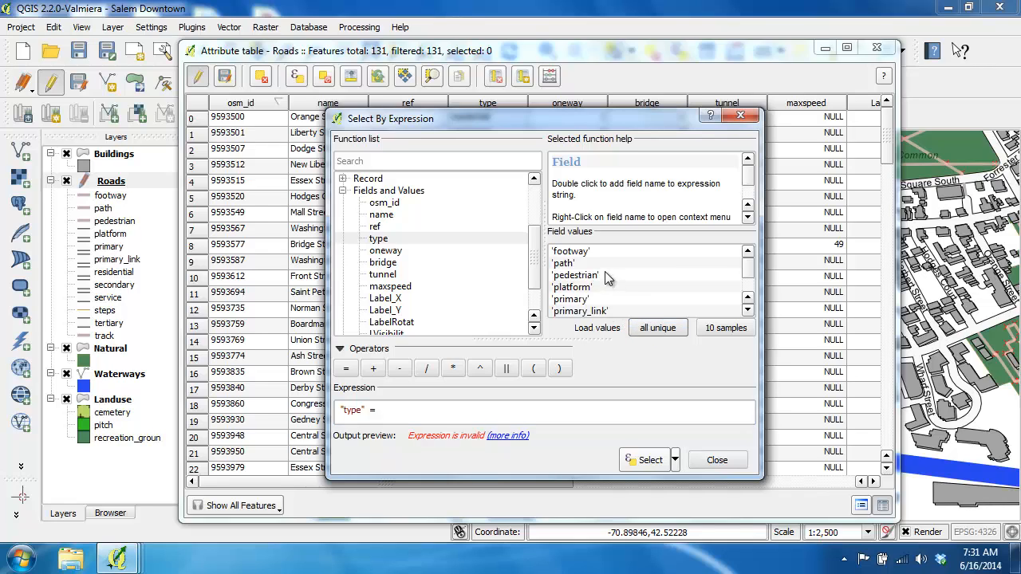
double_click(582, 253)
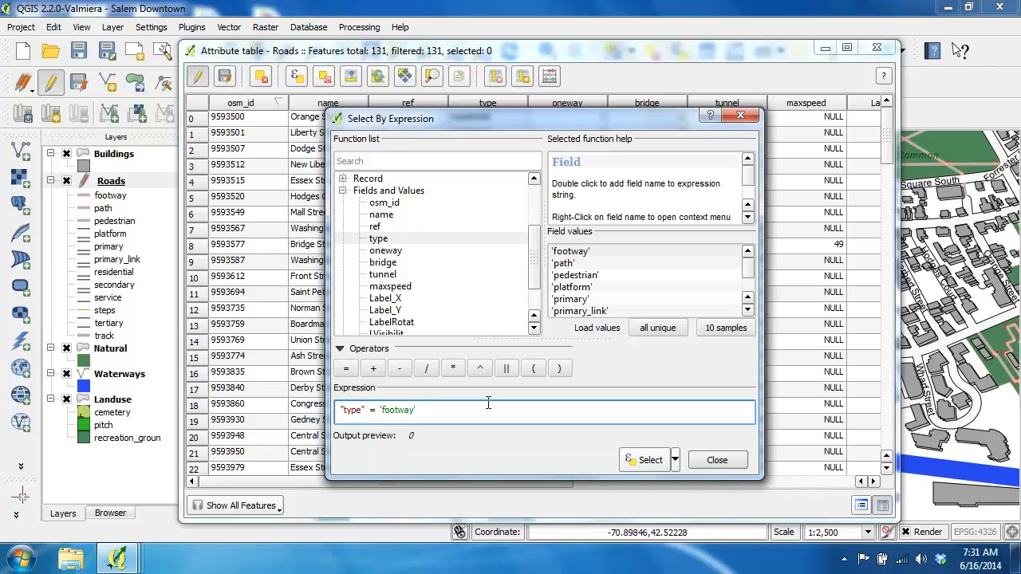
Extend the selection expression with OR "type" = 'path'.
type("OR")
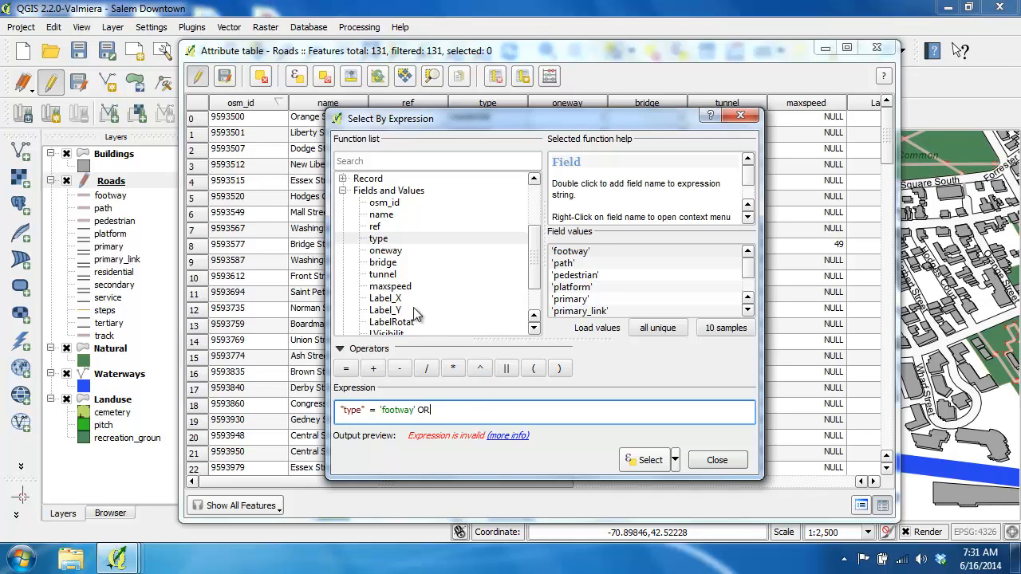
double_click(379, 239)
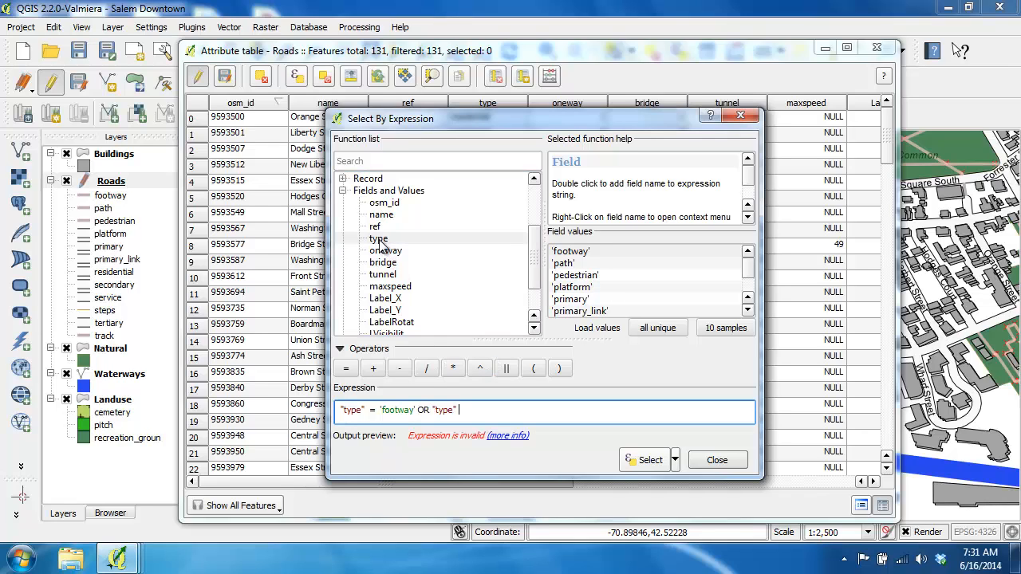
left_click(346, 367)
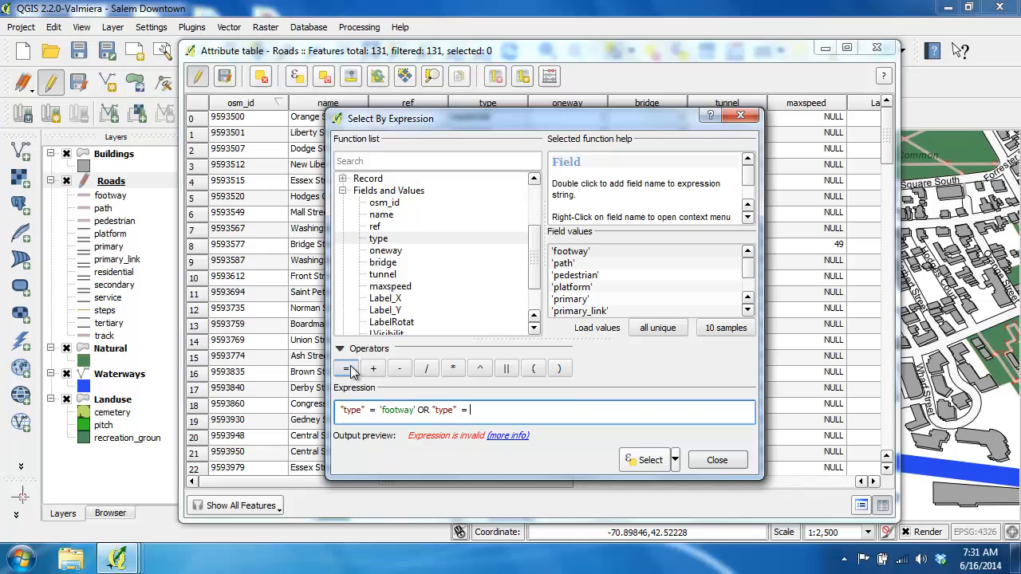
double_click(567, 264)
Add OR "type" = 'pedestrian' as a third condition of the selection expression.
type("OR")
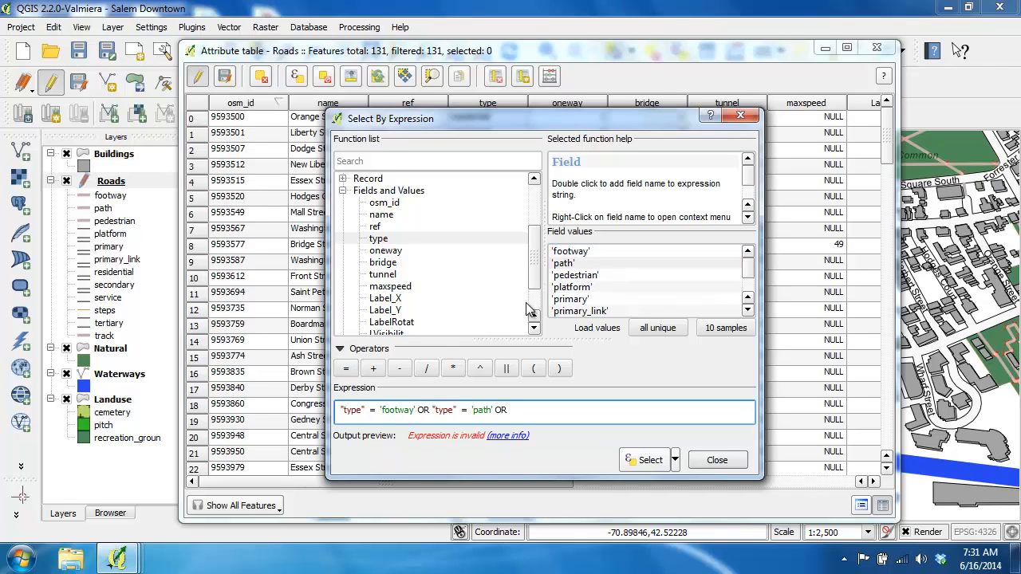
left_click_drag(532, 281, 536, 231)
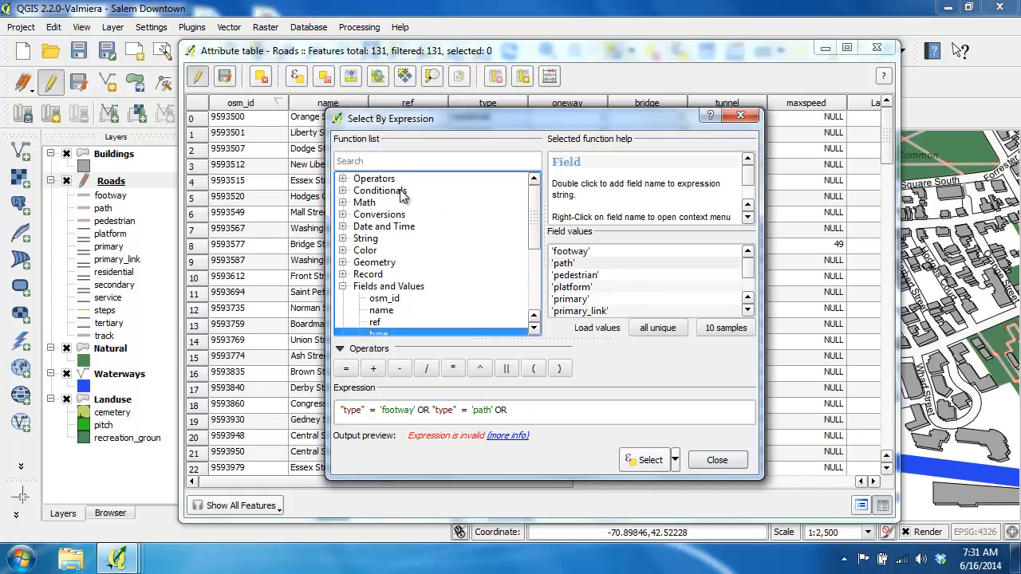
left_click_drag(535, 209, 536, 256)
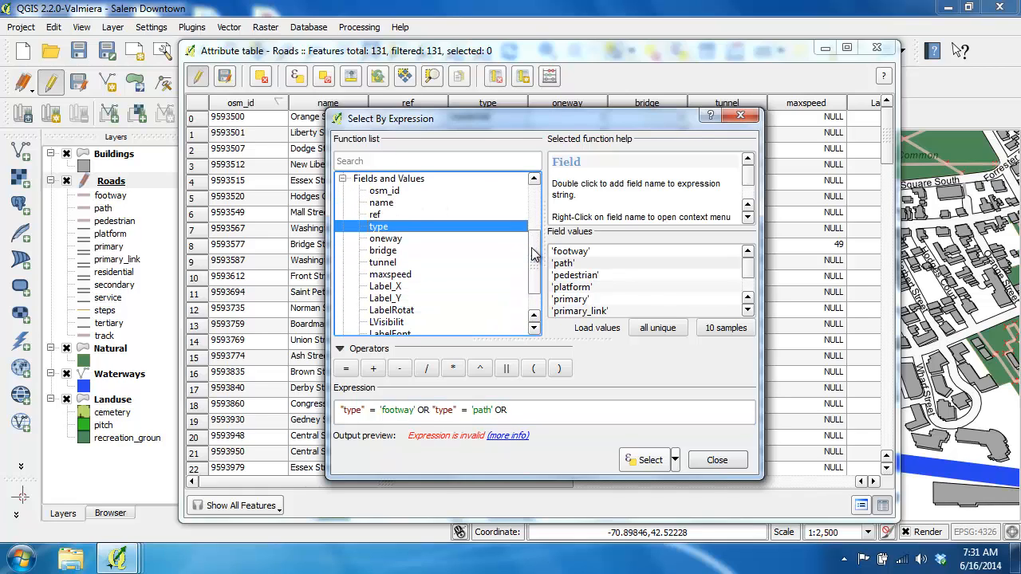
left_click(544, 413)
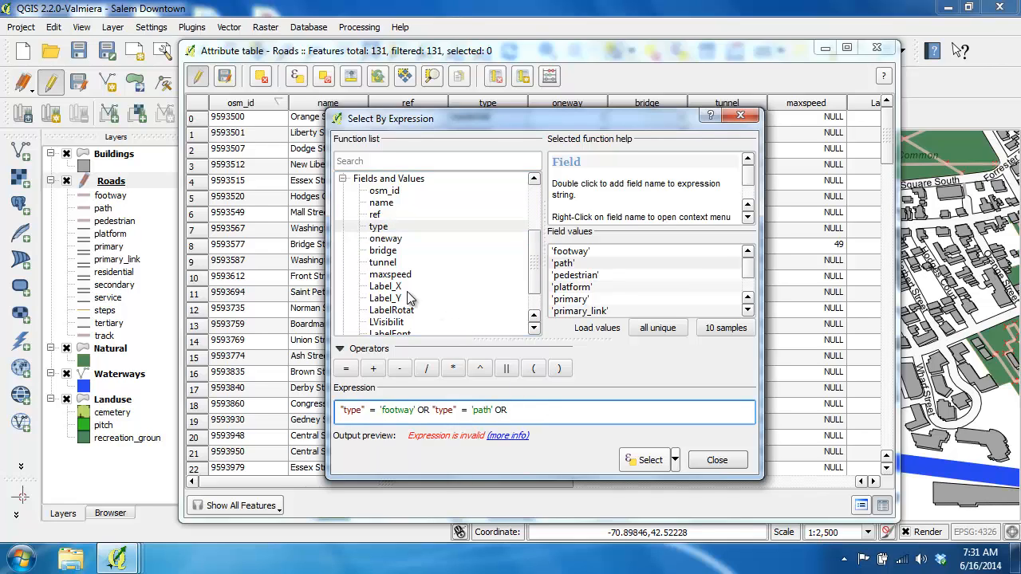
double_click(379, 228)
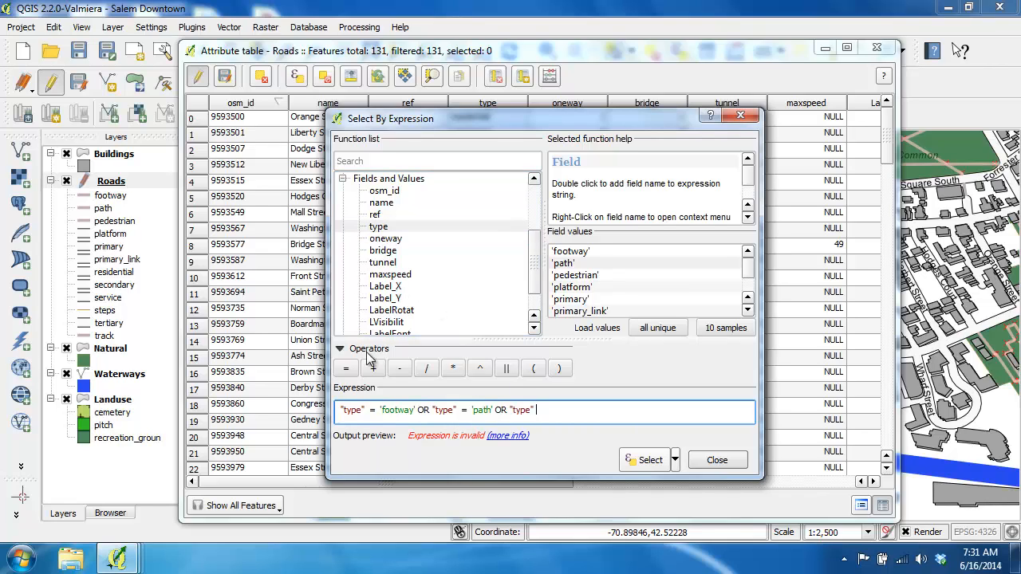
left_click(350, 369)
double_click(590, 277)
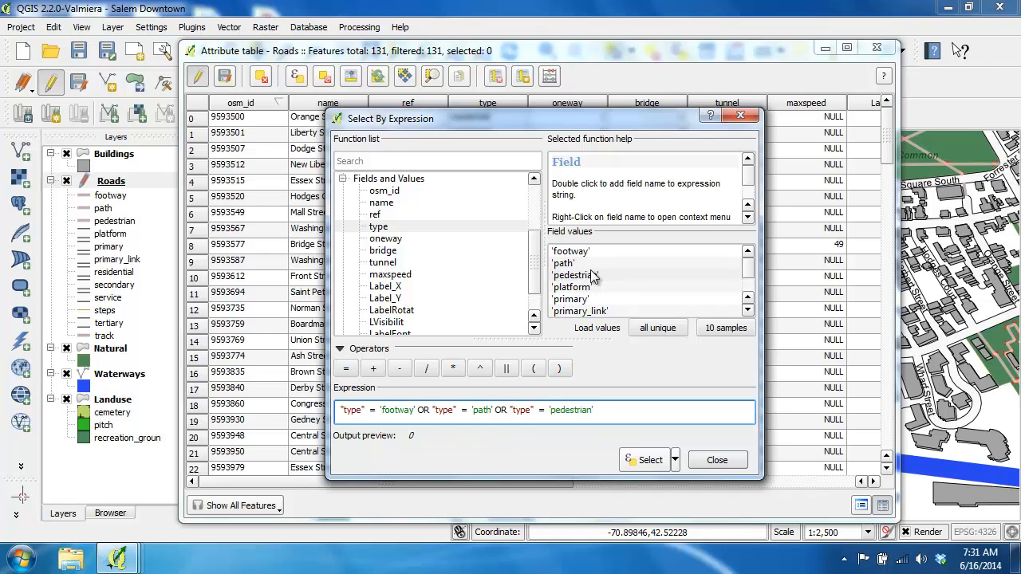
Complete the expression with OR "type" = 'track', select the matching roads and close the expression dialog.
type("OR")
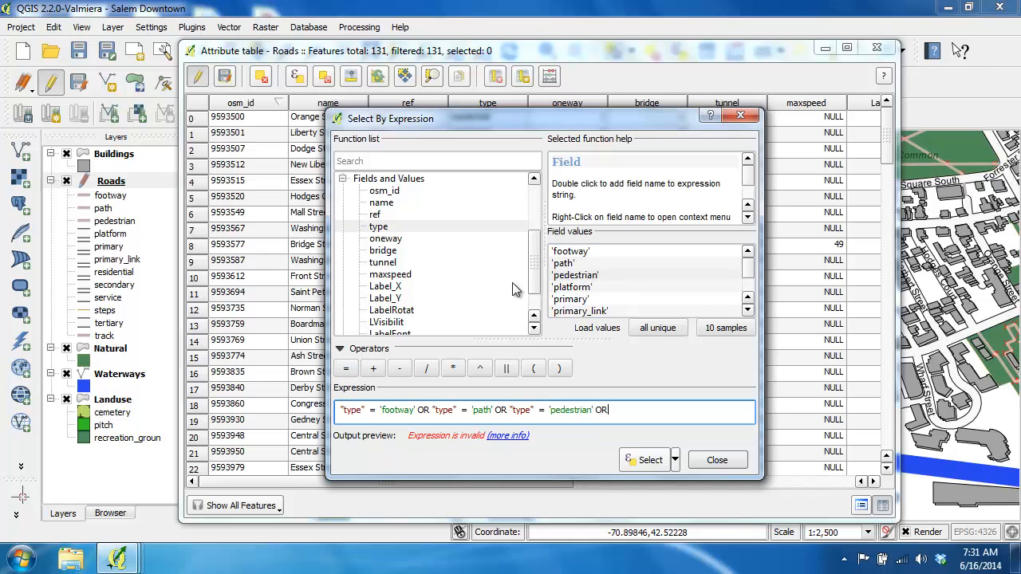
double_click(386, 230)
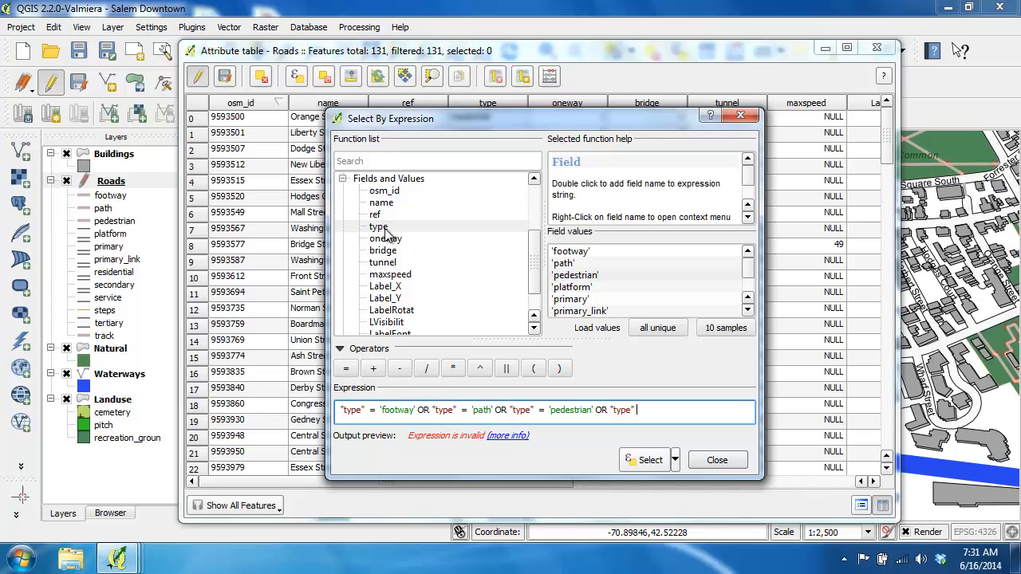
double_click(349, 369)
left_click(749, 276)
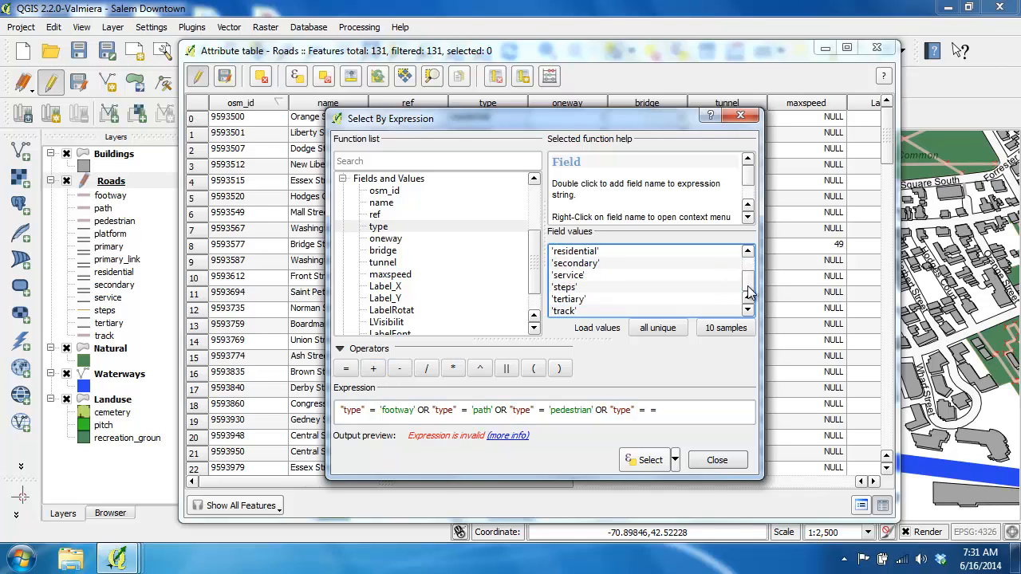
double_click(566, 311)
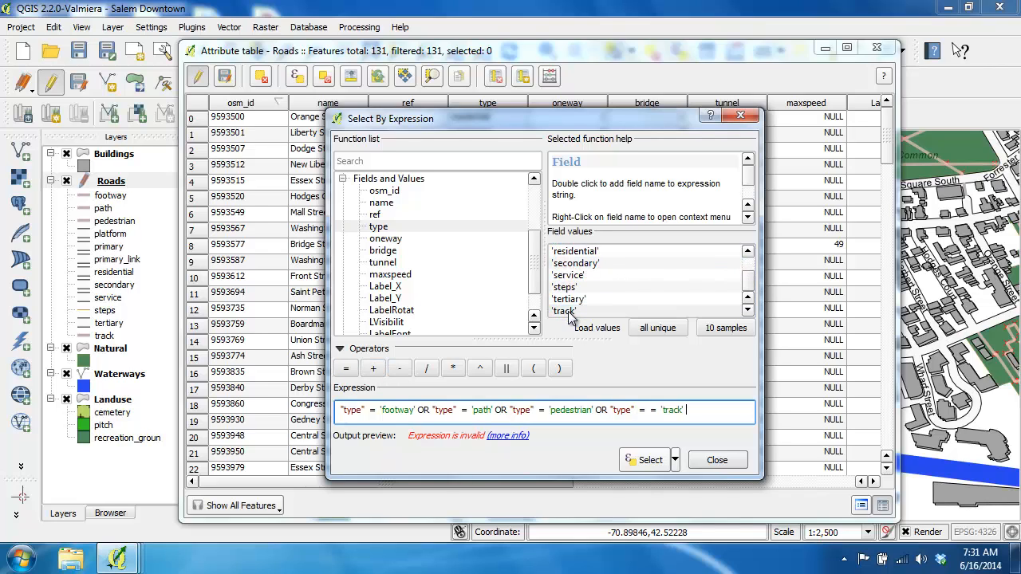
left_click(651, 409)
key("BackSpace")
key("BackSpace")
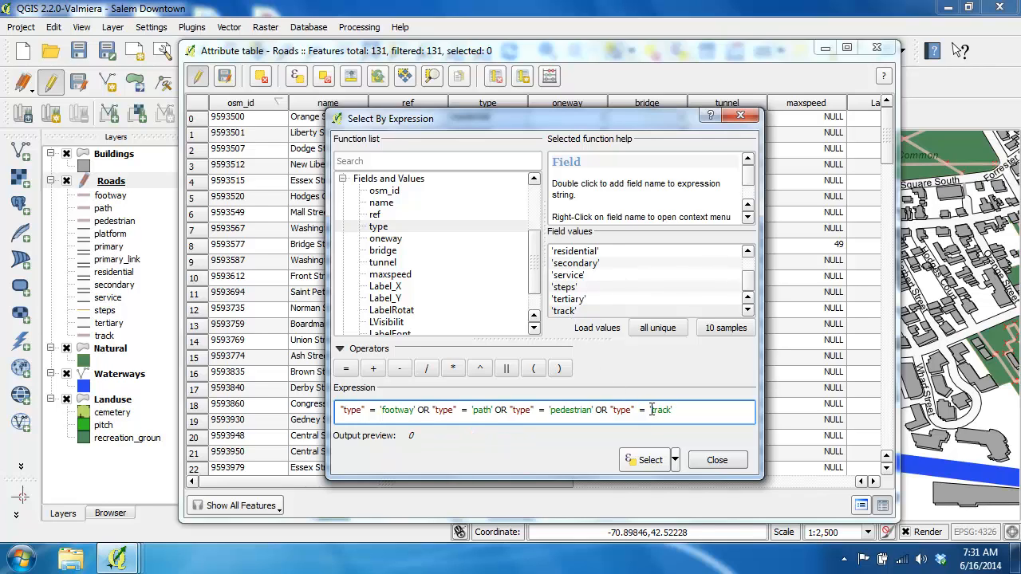
left_click(647, 461)
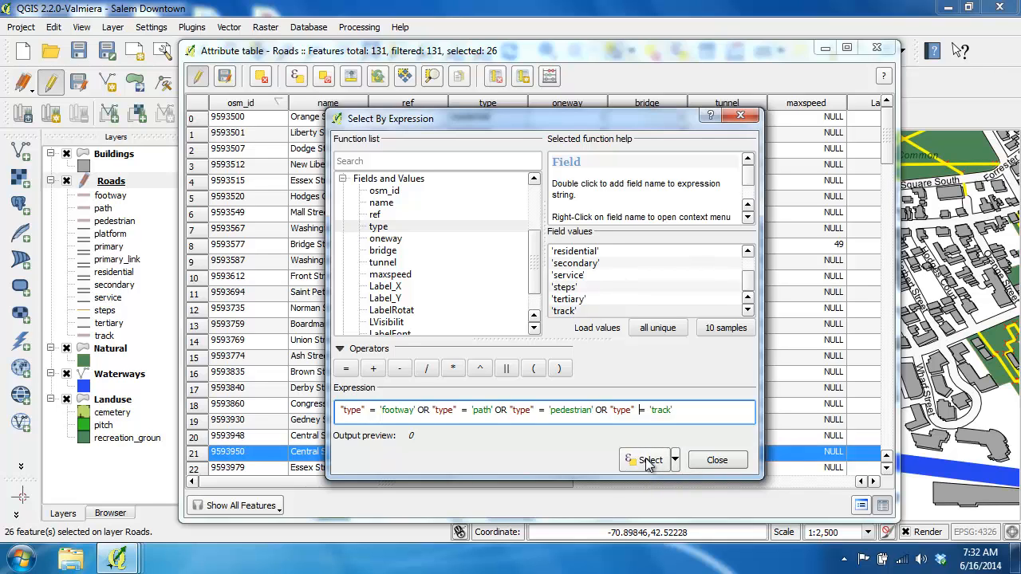
left_click(715, 461)
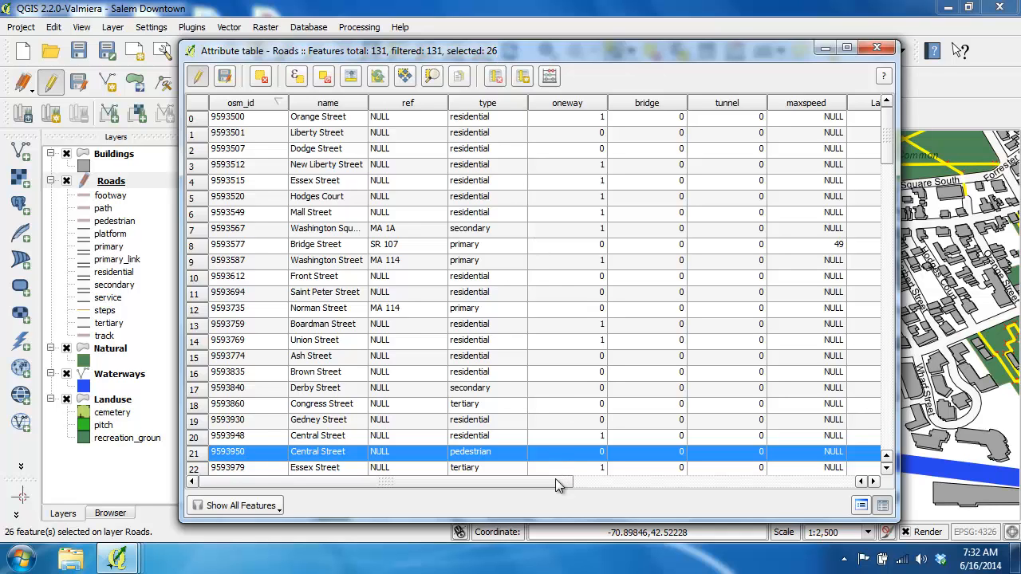
Fill the existing LabelColor field with '75,67,64' for only the selected roads using the field calculator.
left_click_drag(559, 481, 838, 485)
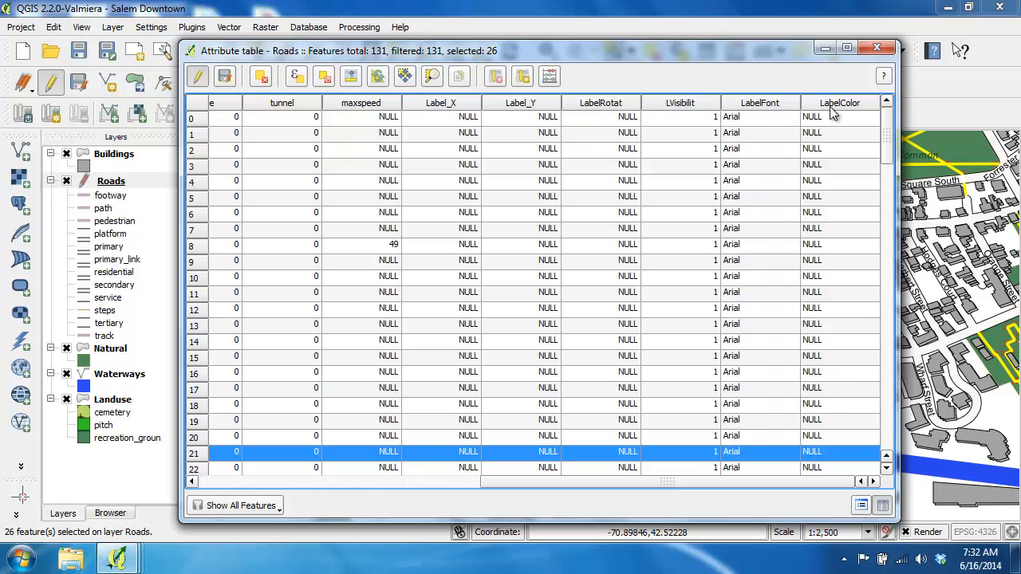
left_click(548, 77)
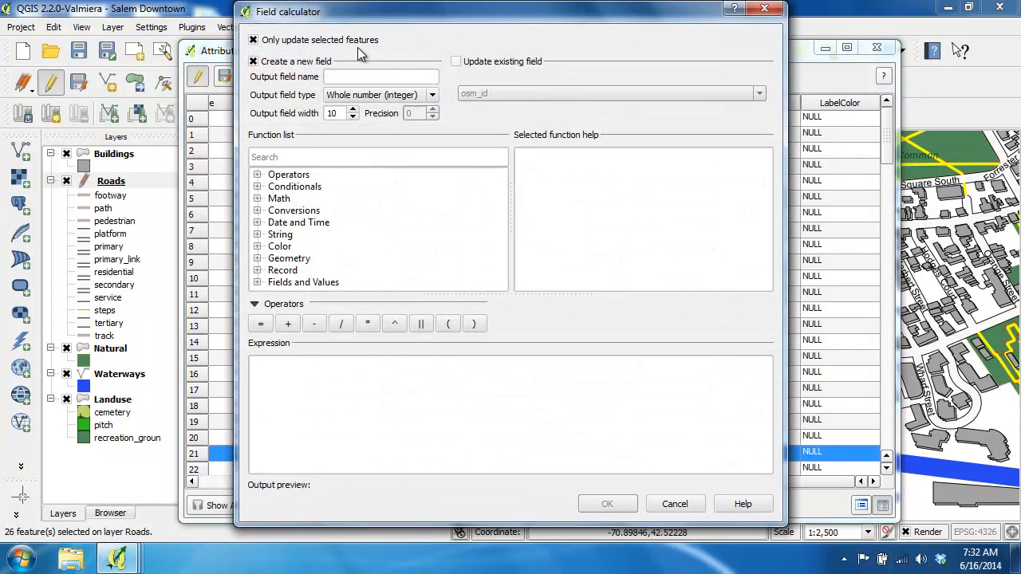
left_click(510, 62)
left_click(558, 93)
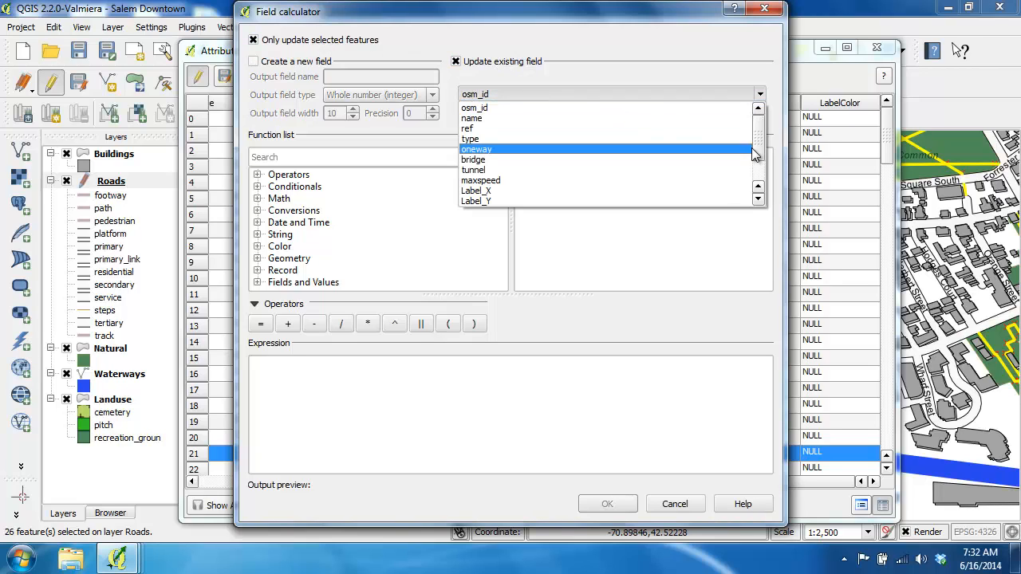
left_click_drag(751, 148, 756, 181)
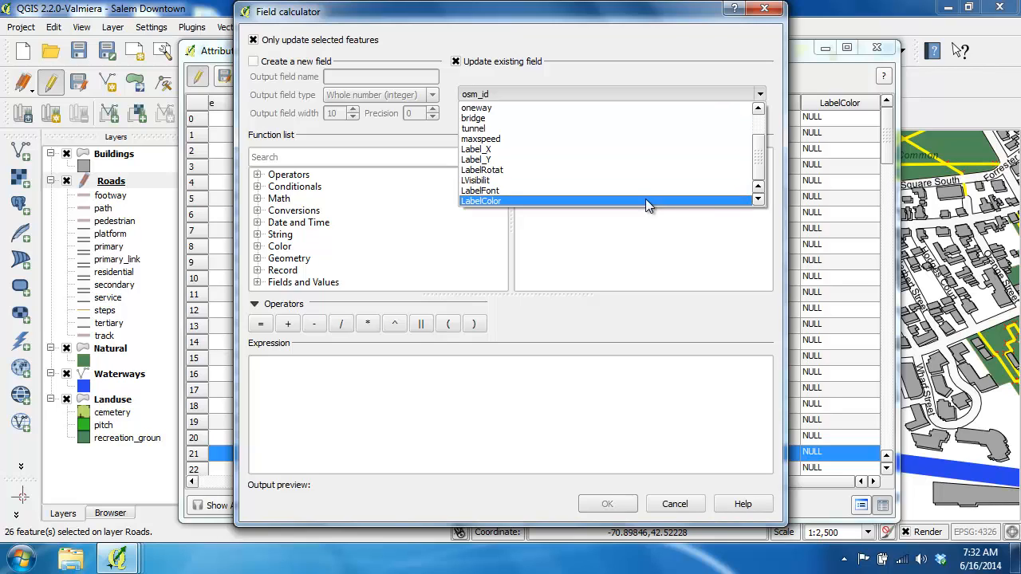
left_click(645, 201)
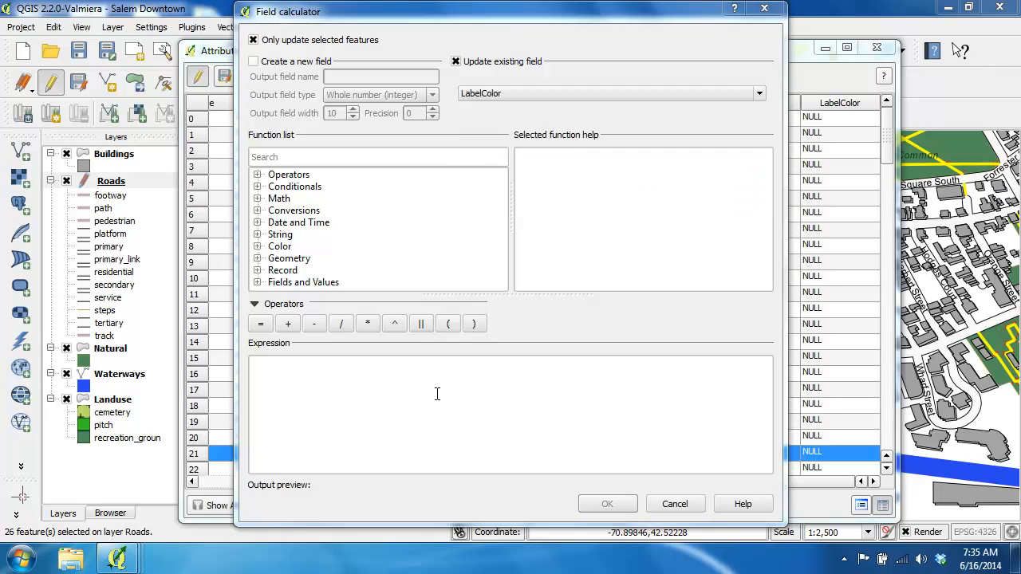
left_click(437, 393)
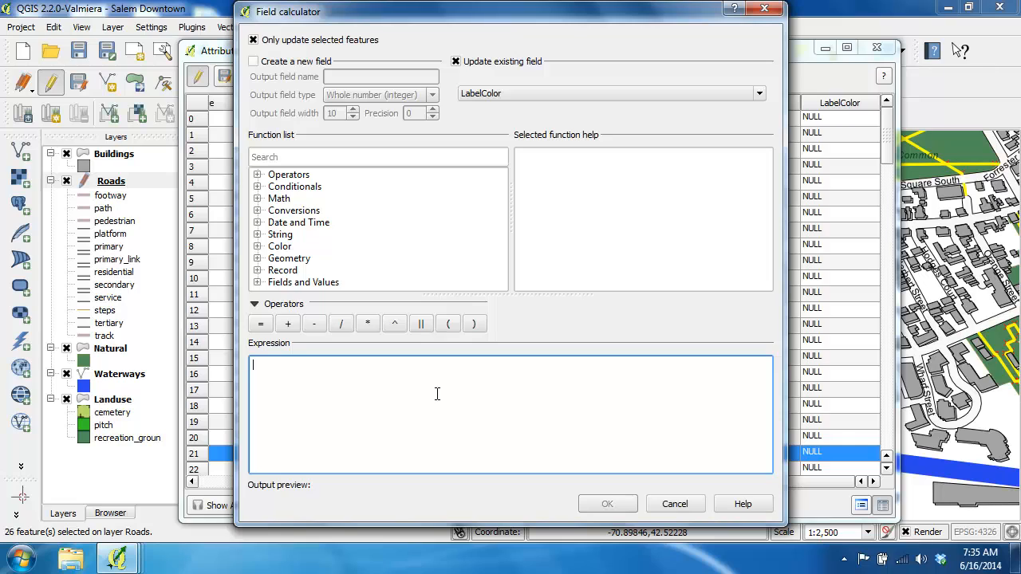
type("'")
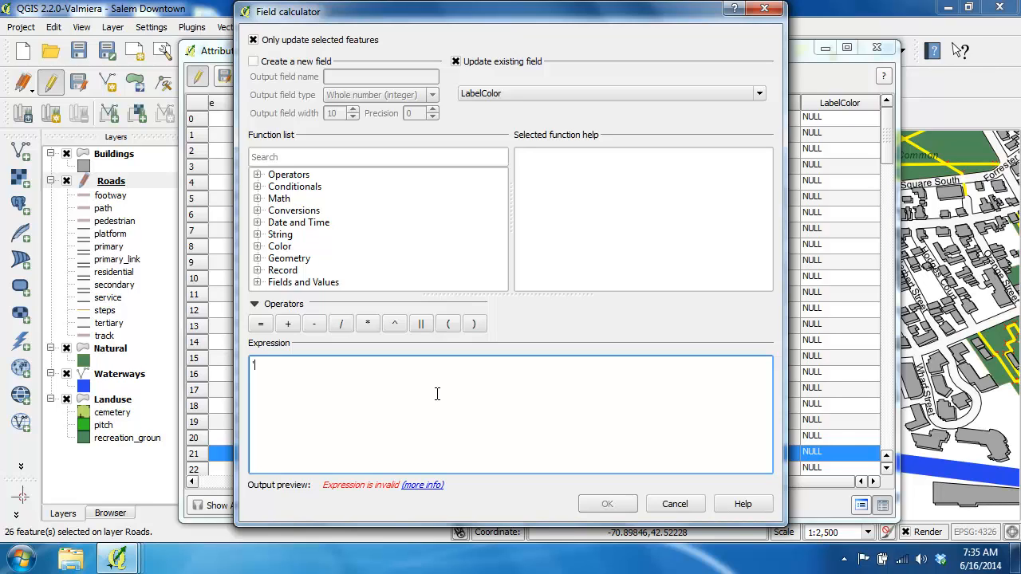
type("75,67,64'")
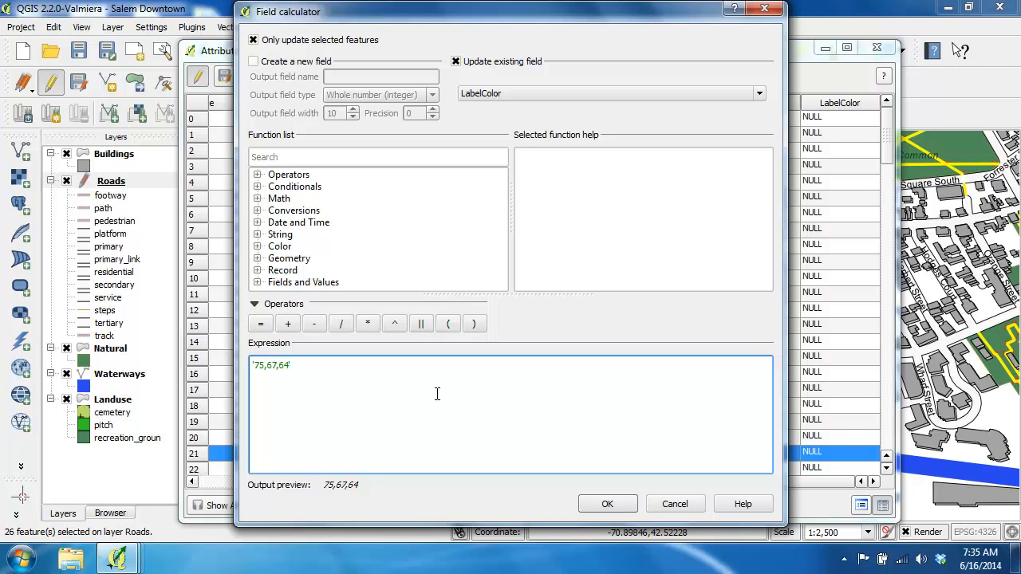
left_click(610, 503)
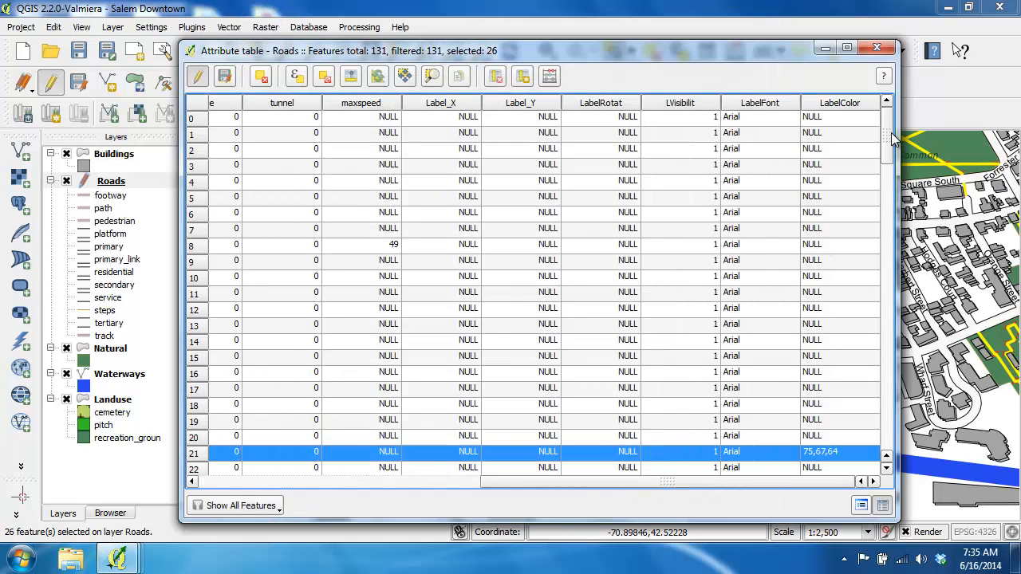
left_click_drag(891, 134, 889, 165)
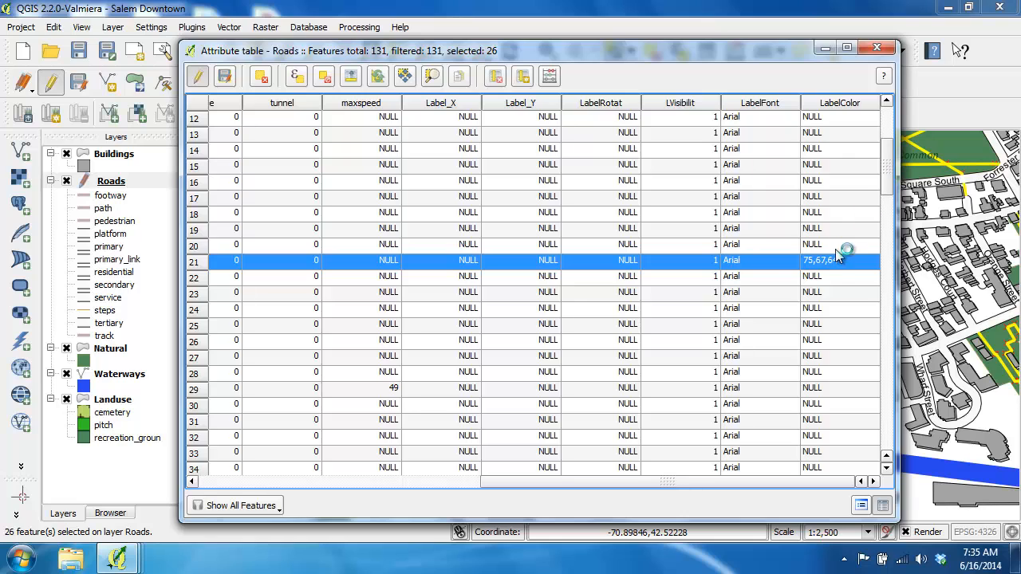
Show only the selected roads in the attribute table and check their LabelColor values.
left_click(276, 505)
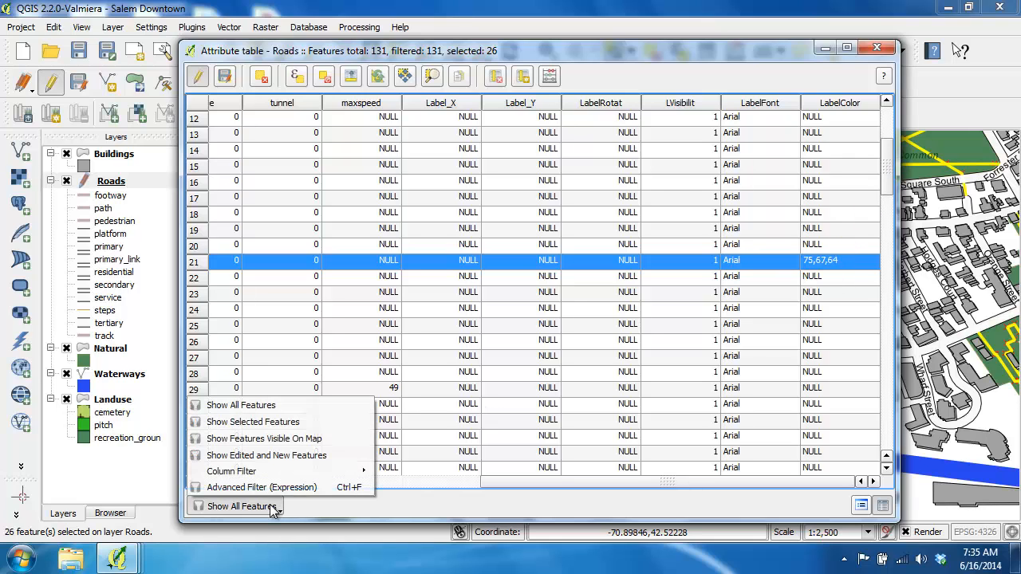
left_click(309, 425)
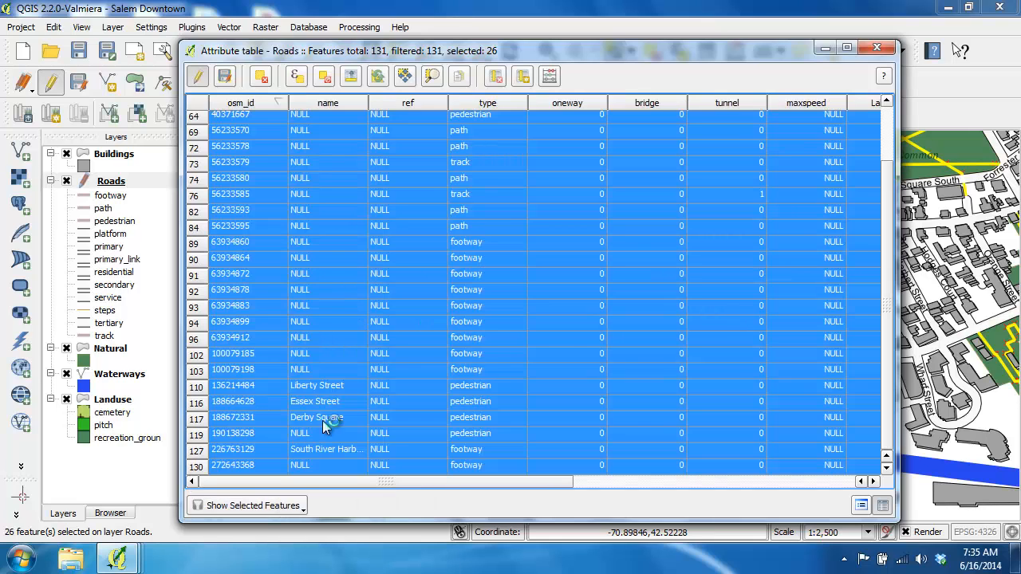
left_click(853, 482)
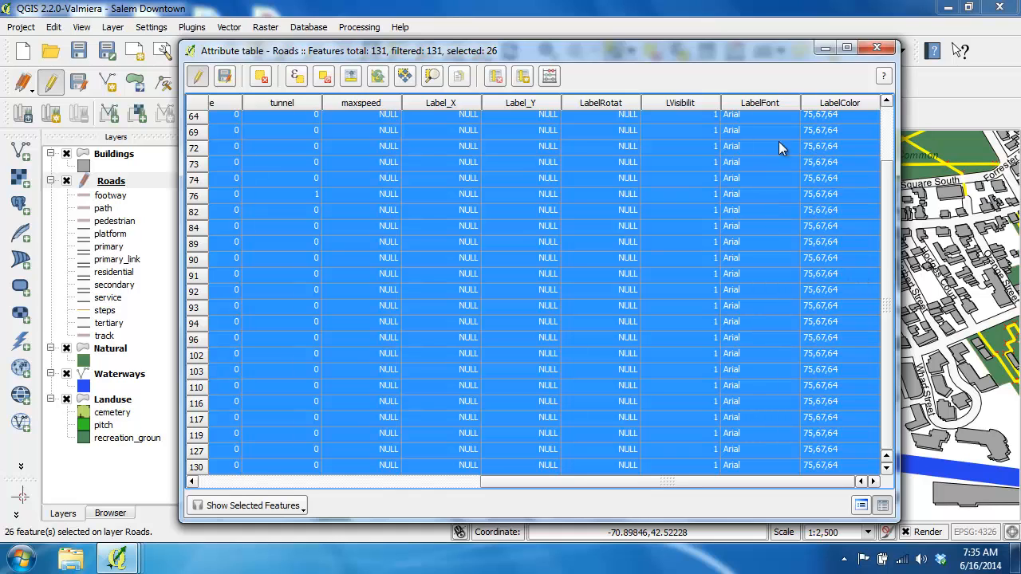
Save the Roads layer edits and stop editing, close the attribute table and deselect all features.
left_click(198, 77)
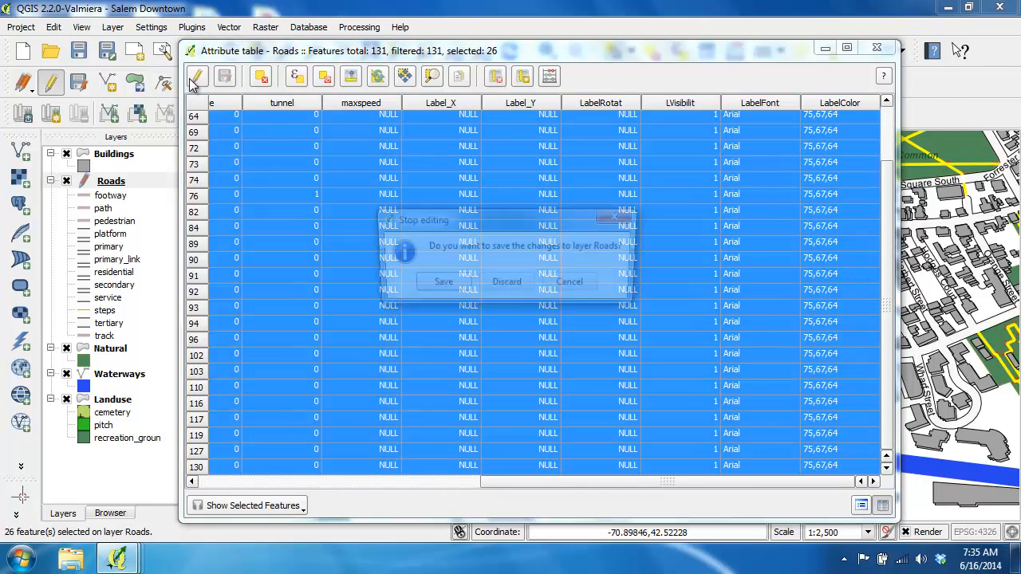
left_click(439, 286)
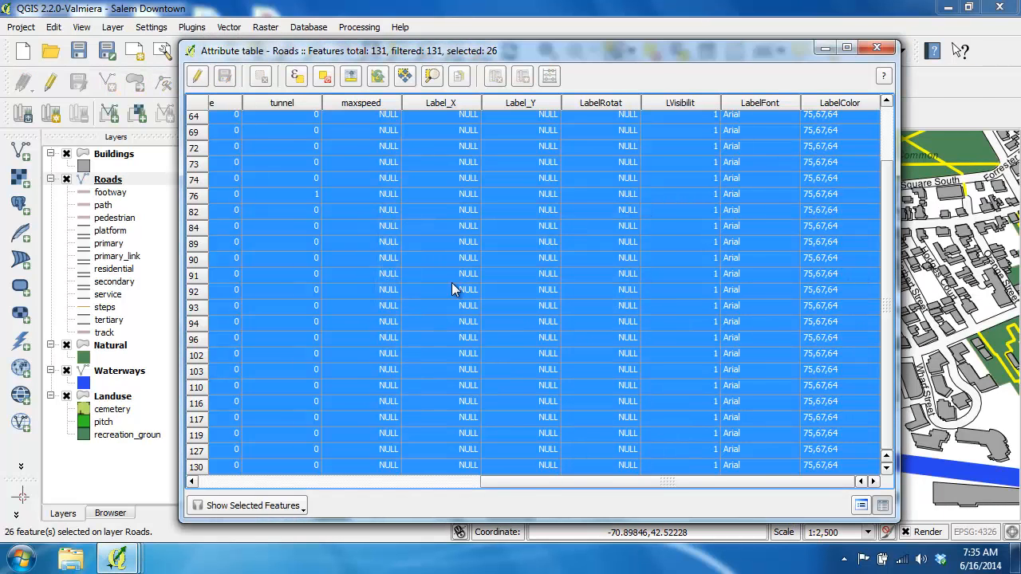
left_click(875, 49)
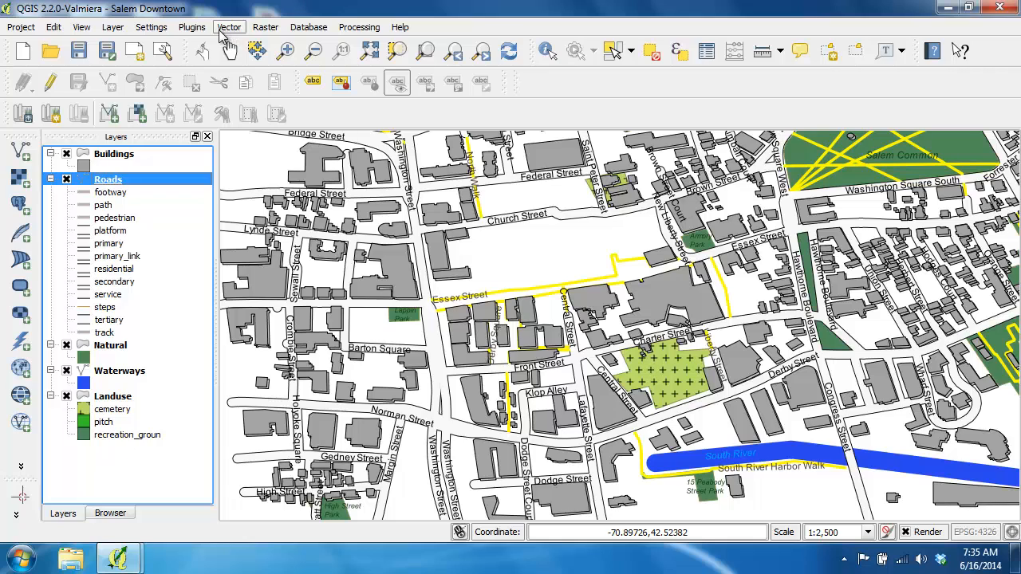
left_click(653, 57)
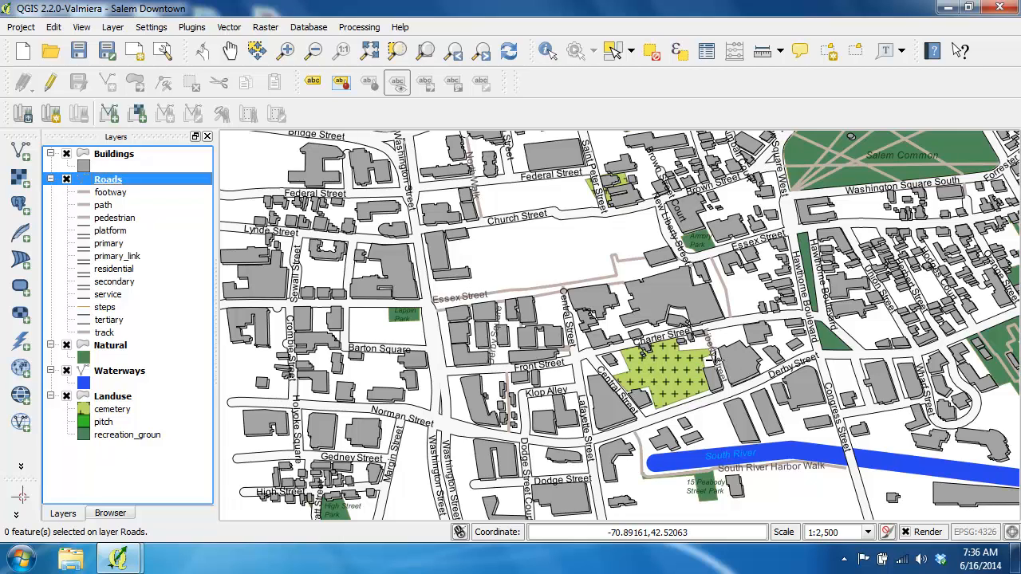
Inspect the recolored labels around Essex Street and Derby Square up close, return to the previous extent and save the project.
left_click(286, 50)
left_click_drag(410, 257, 634, 409)
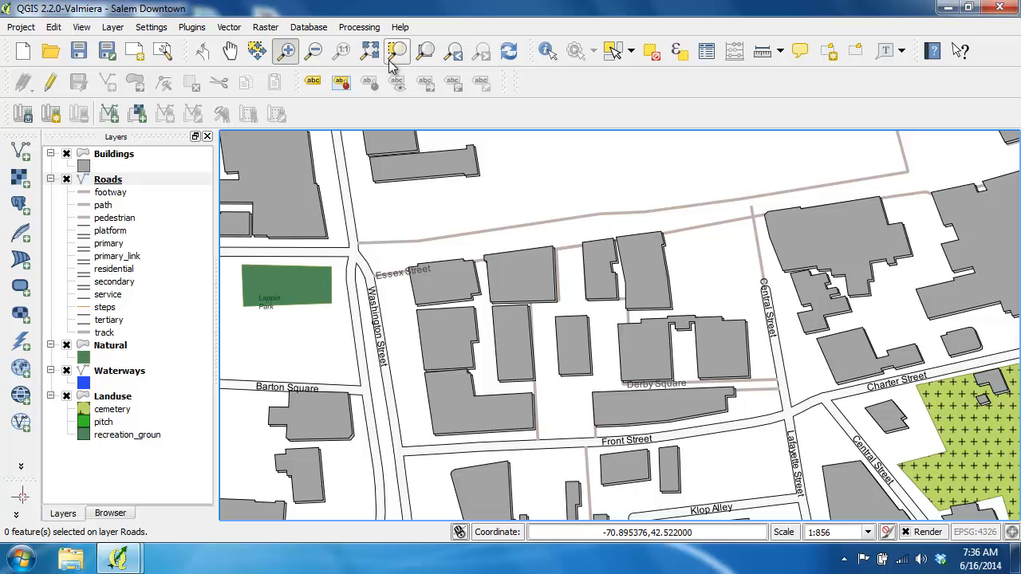
left_click(456, 51)
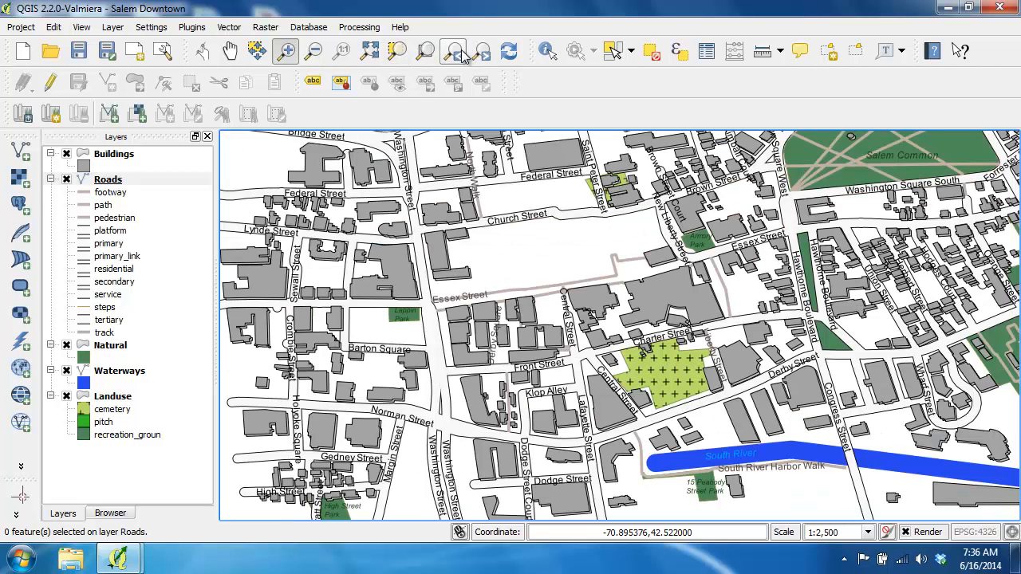
left_click(77, 53)
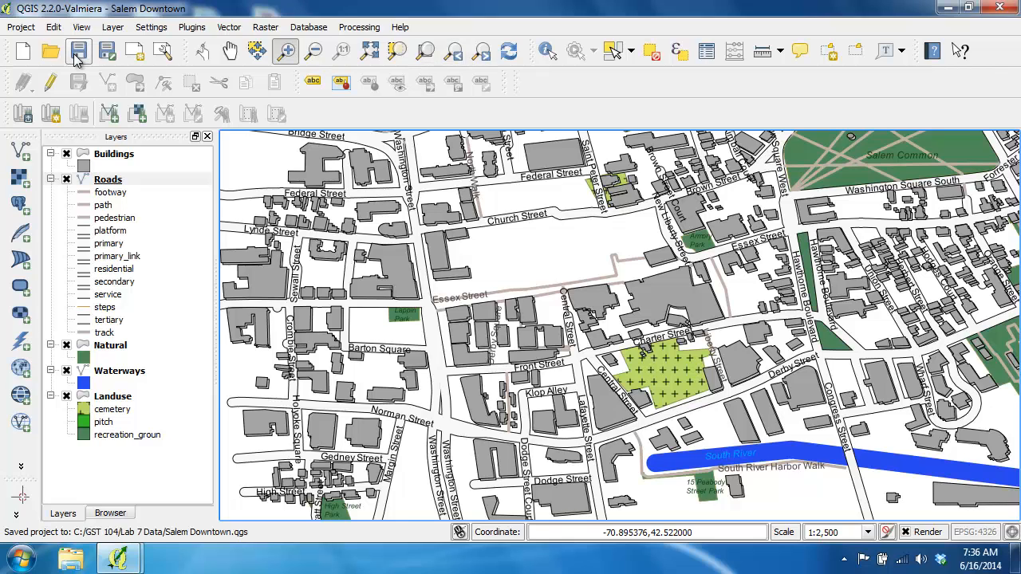